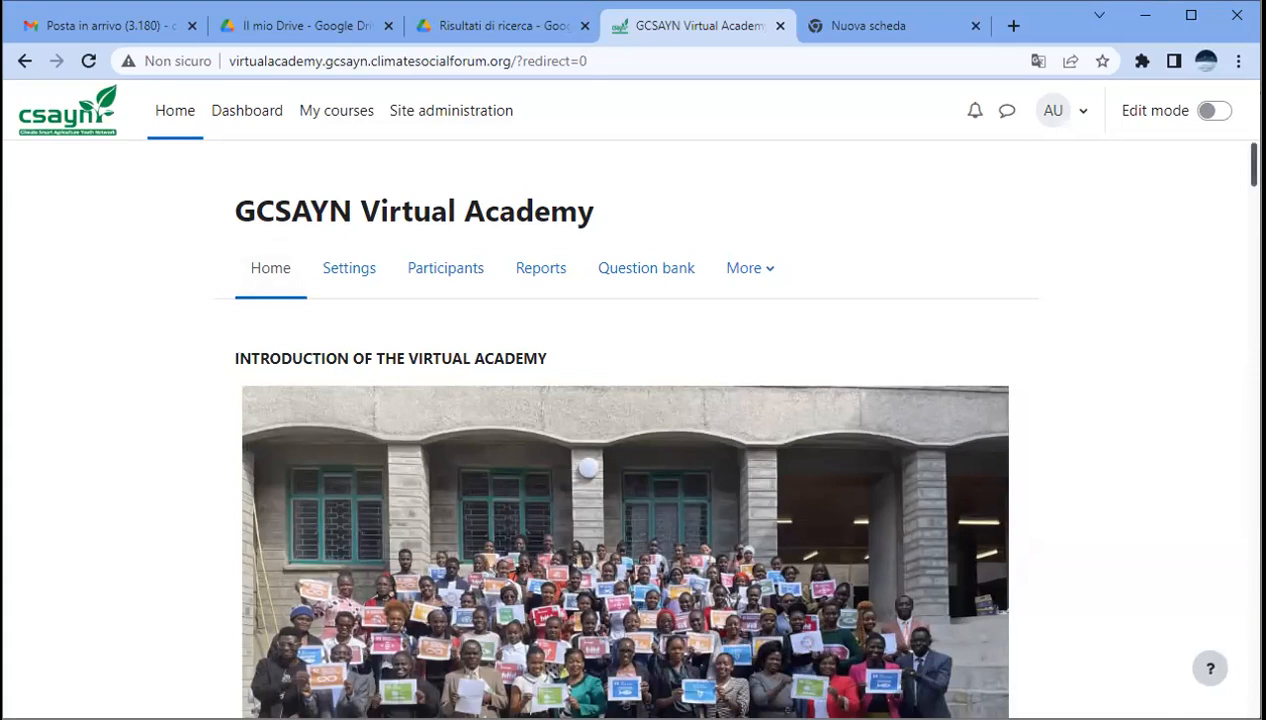
Review the academy home page's introduction, from the group photo and logos to the purpose, objectives, composition and program content files
{"action": "scroll", "coordinate": [628, 425], "scroll_direction": "down", "scroll_amount": 1}
{"action": "scroll", "coordinate": [628, 425], "scroll_direction": "up", "scroll_amount": 1}
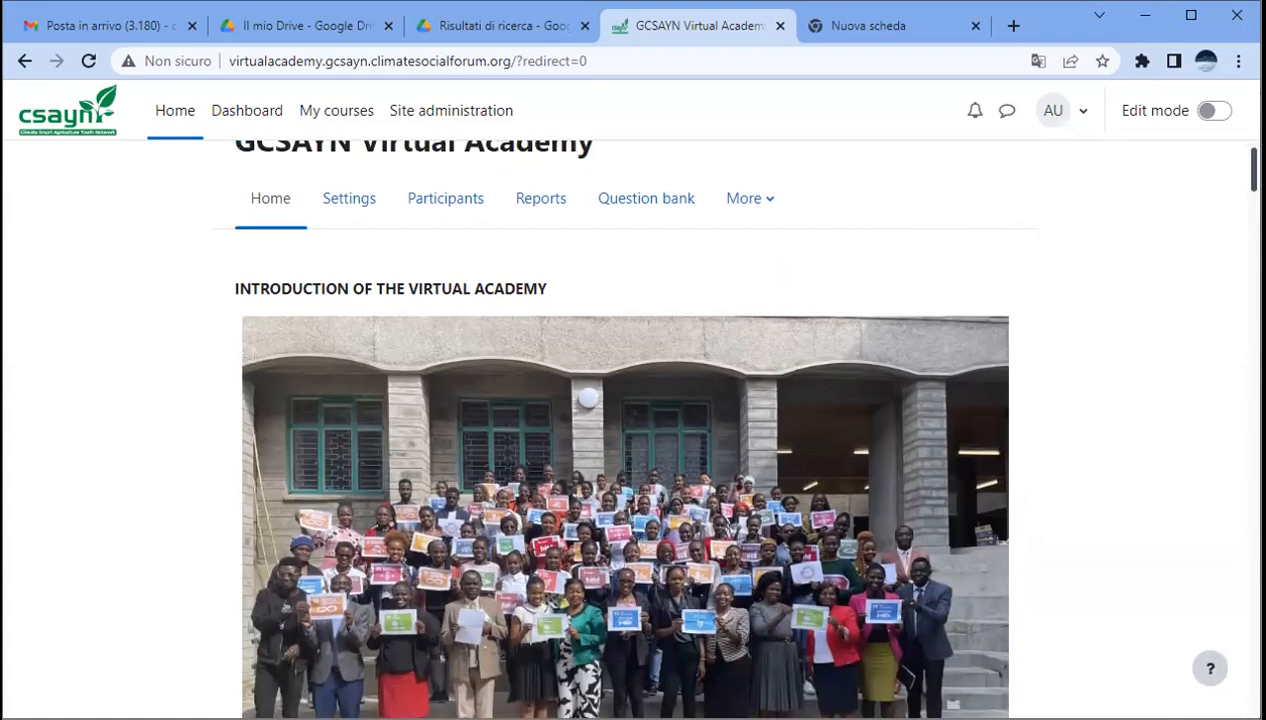
{"action": "scroll", "coordinate": [628, 425], "scroll_direction": "down", "scroll_amount": 1}
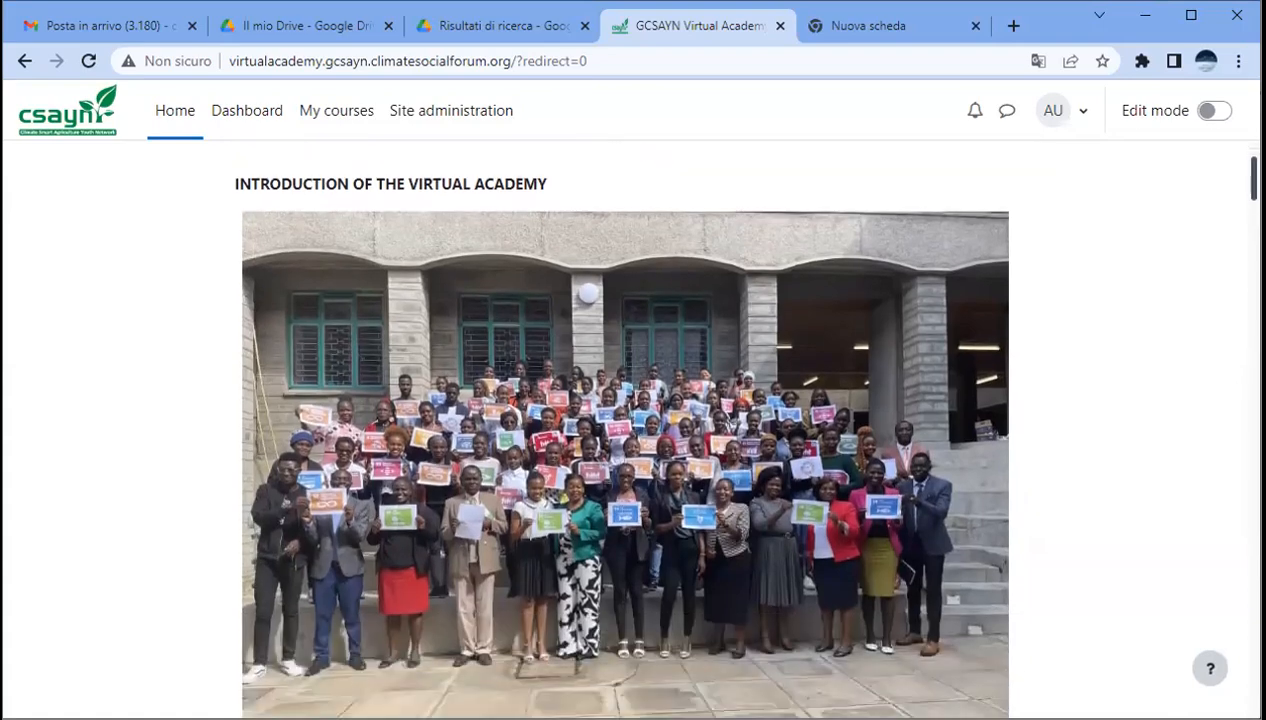
{"action": "scroll", "coordinate": [628, 425], "scroll_direction": "up", "scroll_amount": 1}
{"action": "scroll", "coordinate": [628, 425], "scroll_direction": "down", "scroll_amount": 5}
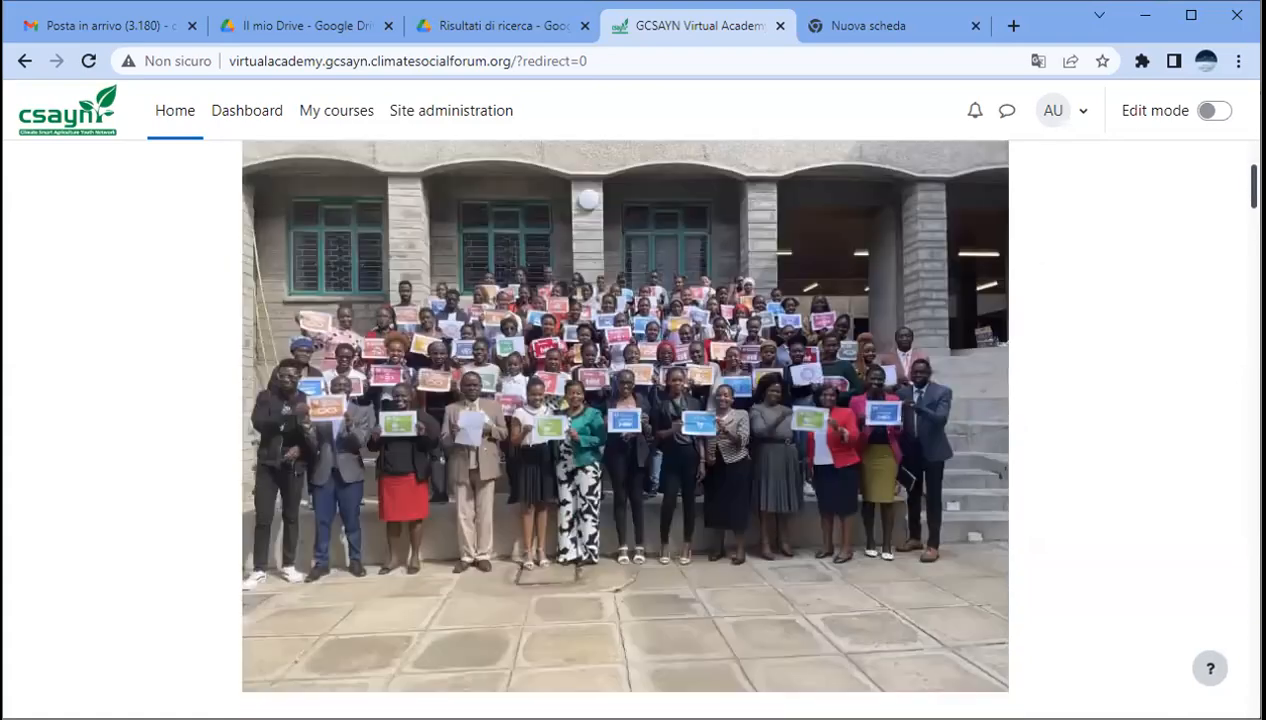
{"action": "scroll", "coordinate": [628, 425], "scroll_direction": "down", "scroll_amount": 3}
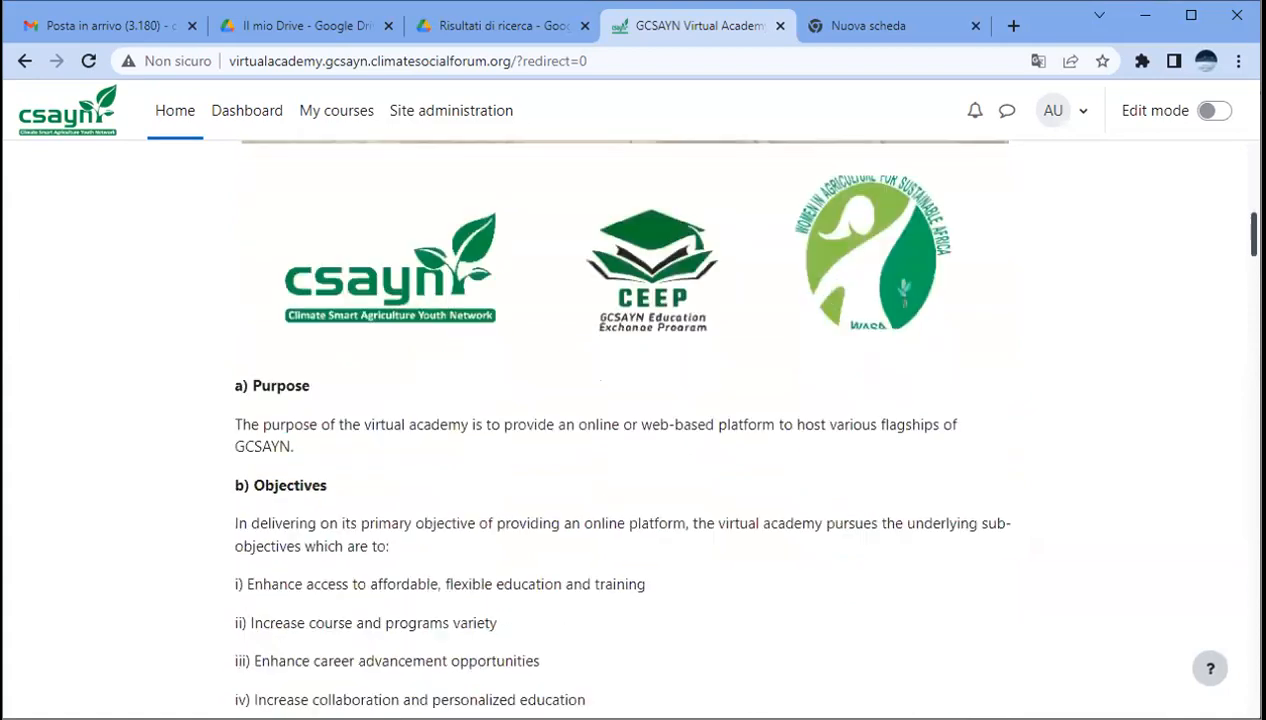
{"action": "scroll", "coordinate": [628, 425], "scroll_direction": "down", "scroll_amount": 5}
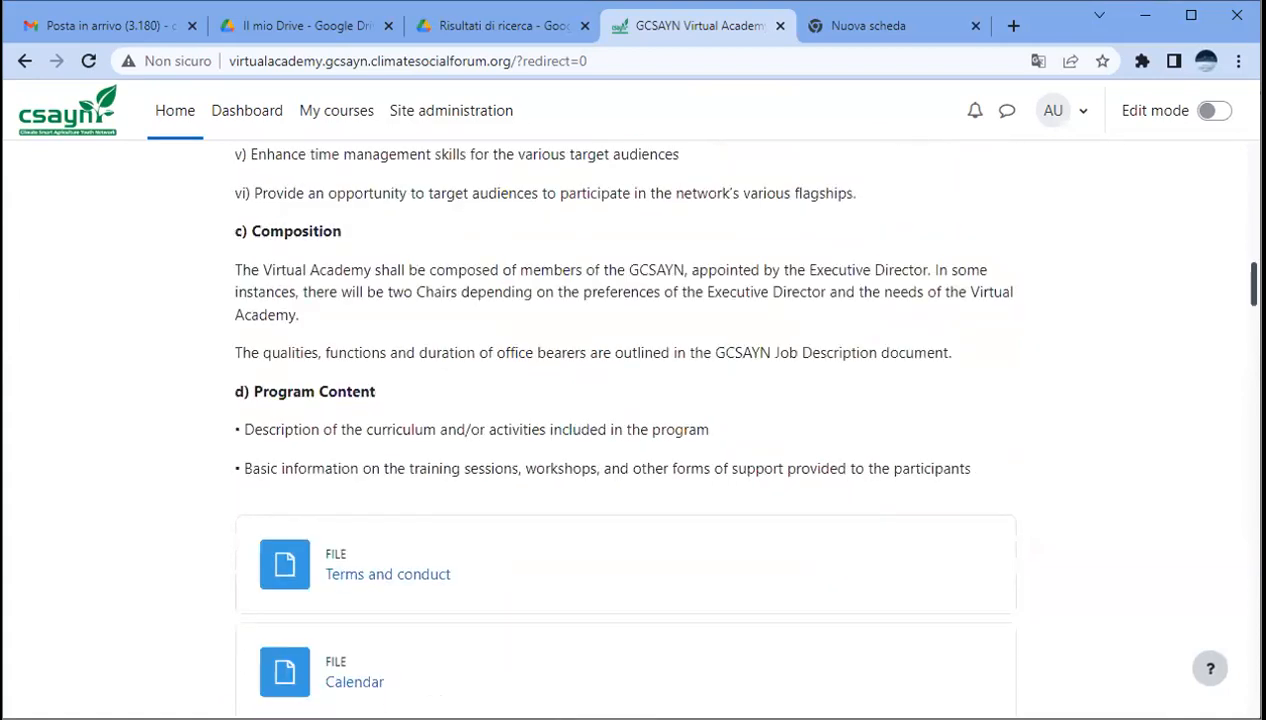
{"action": "scroll", "coordinate": [628, 425], "scroll_direction": "down", "scroll_amount": 1}
{"action": "scroll", "coordinate": [628, 425], "scroll_direction": "down", "scroll_amount": 1}
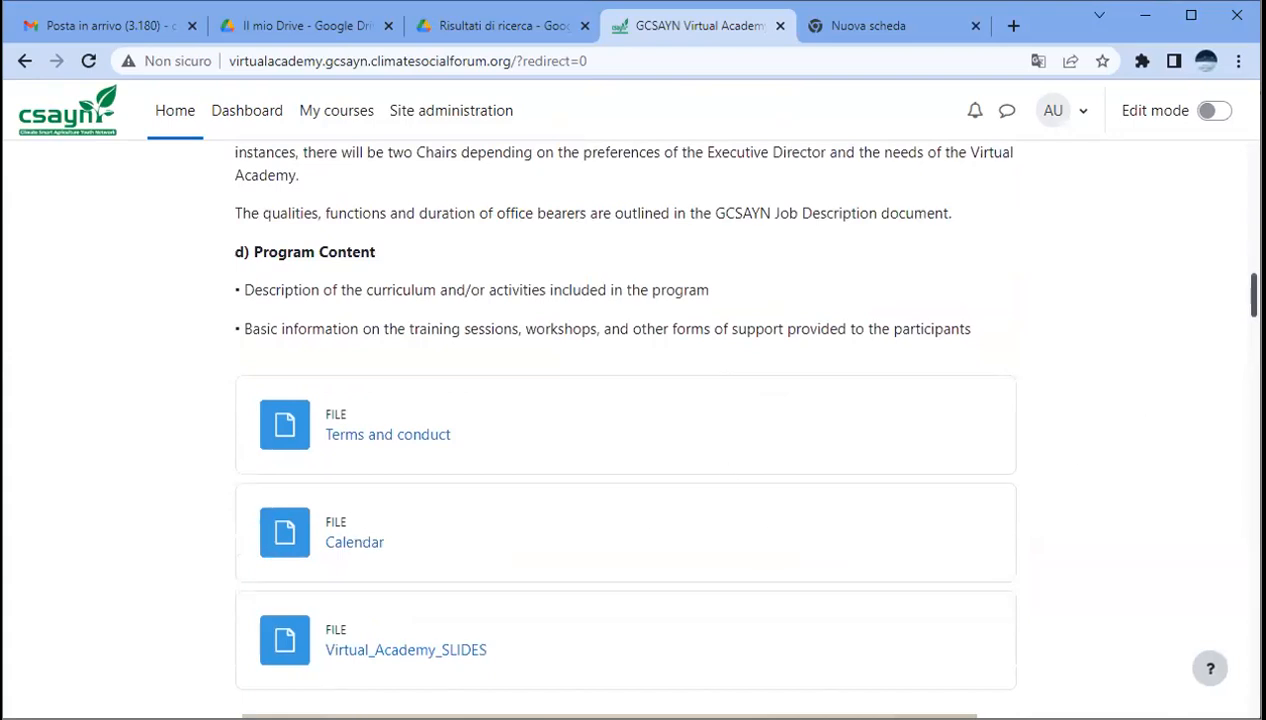
{"action": "scroll", "coordinate": [620, 420], "scroll_direction": "down", "scroll_amount": 2}
{"action": "scroll", "coordinate": [620, 420], "scroll_direction": "up", "scroll_amount": 2}
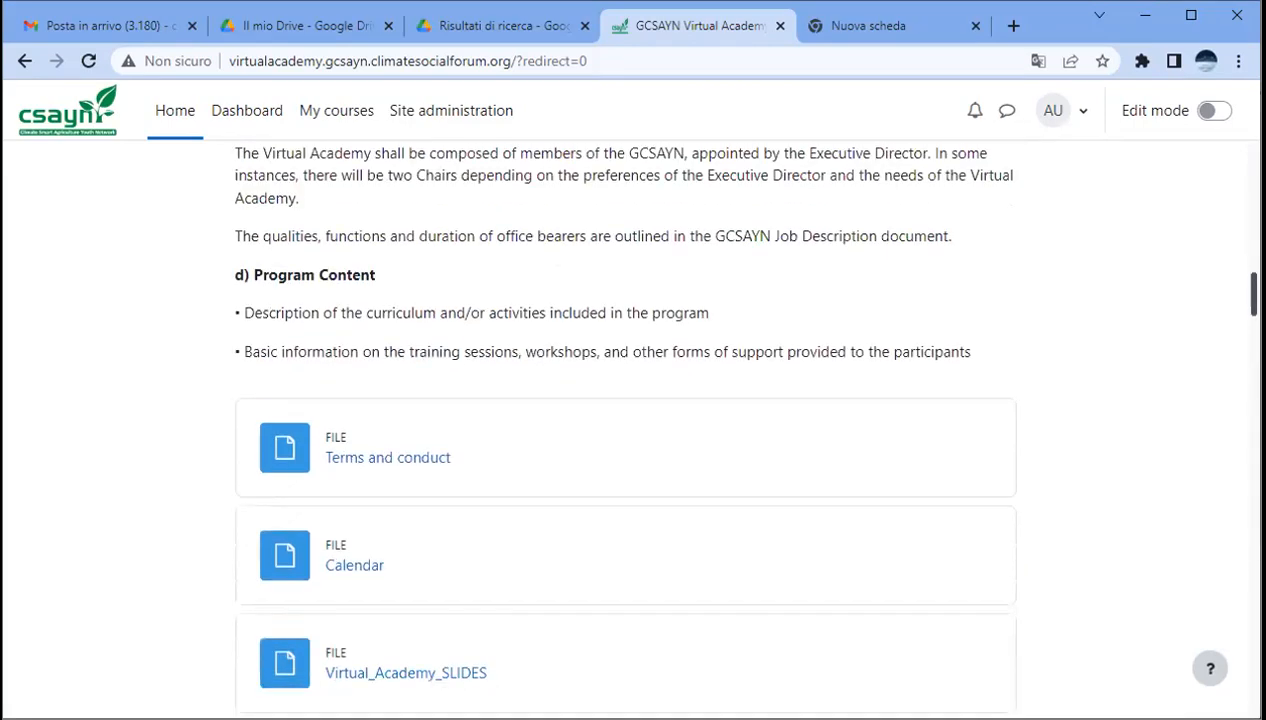
{"action": "scroll", "coordinate": [620, 420], "scroll_direction": "down", "scroll_amount": 6}
{"action": "scroll", "coordinate": [604, 426], "scroll_direction": "down", "scroll_amount": 3}
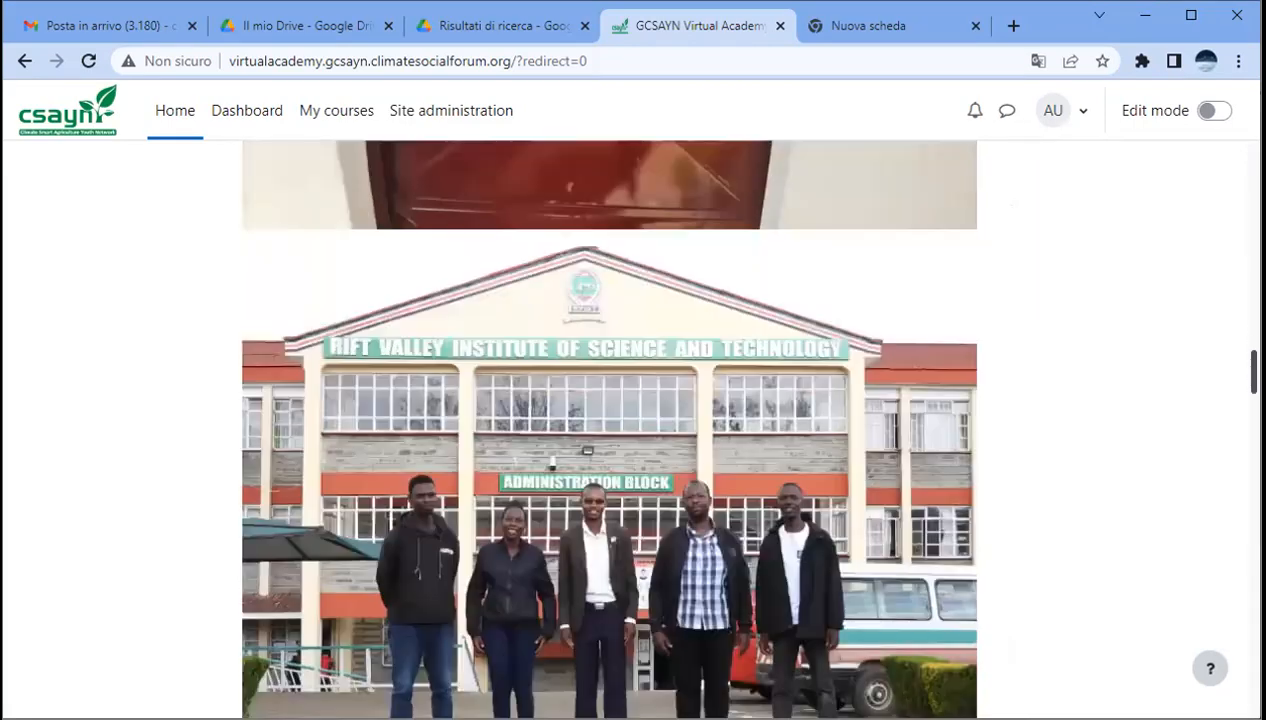
Examine the list of available courses at the end of the home page and return to the page heading
{"action": "scroll", "coordinate": [604, 426], "scroll_direction": "down", "scroll_amount": 3}
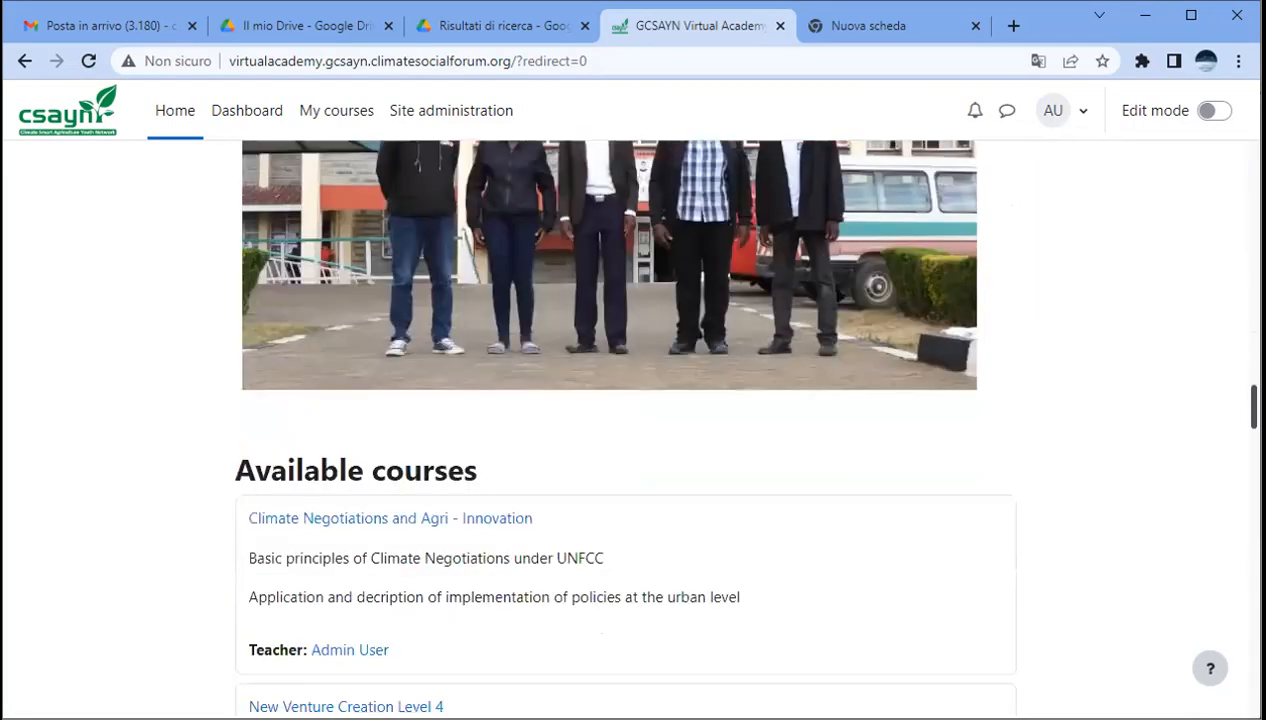
{"action": "scroll", "coordinate": [618, 421], "scroll_direction": "down", "scroll_amount": 1}
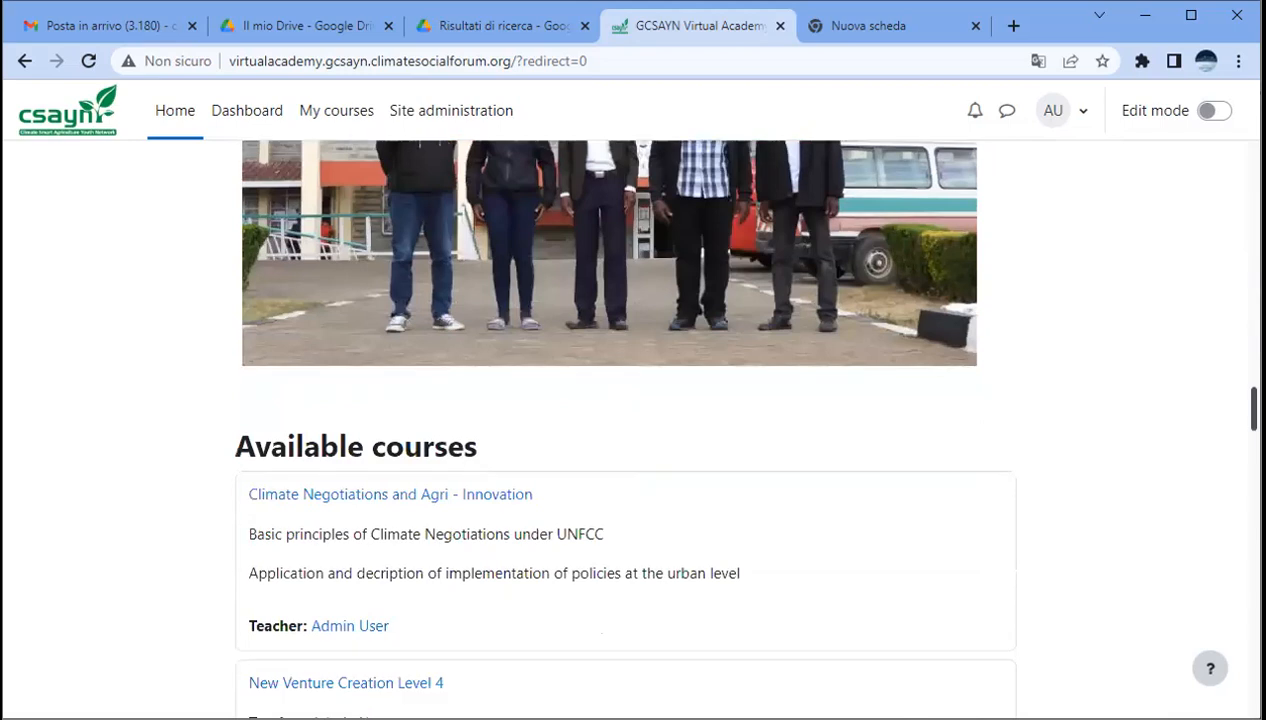
{"action": "scroll", "coordinate": [620, 420], "scroll_direction": "down", "scroll_amount": 3}
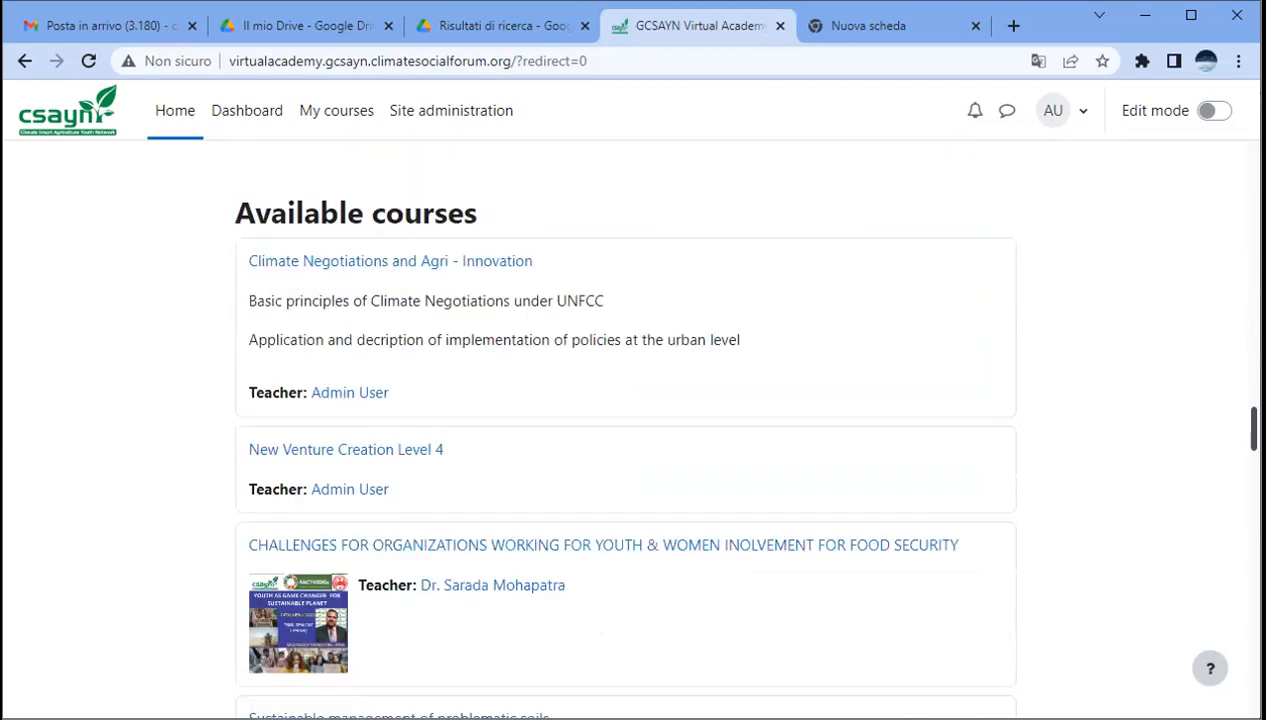
{"action": "scroll", "coordinate": [620, 430], "scroll_direction": "down", "scroll_amount": 3}
{"action": "scroll", "coordinate": [620, 424], "scroll_direction": "up", "scroll_amount": 5}
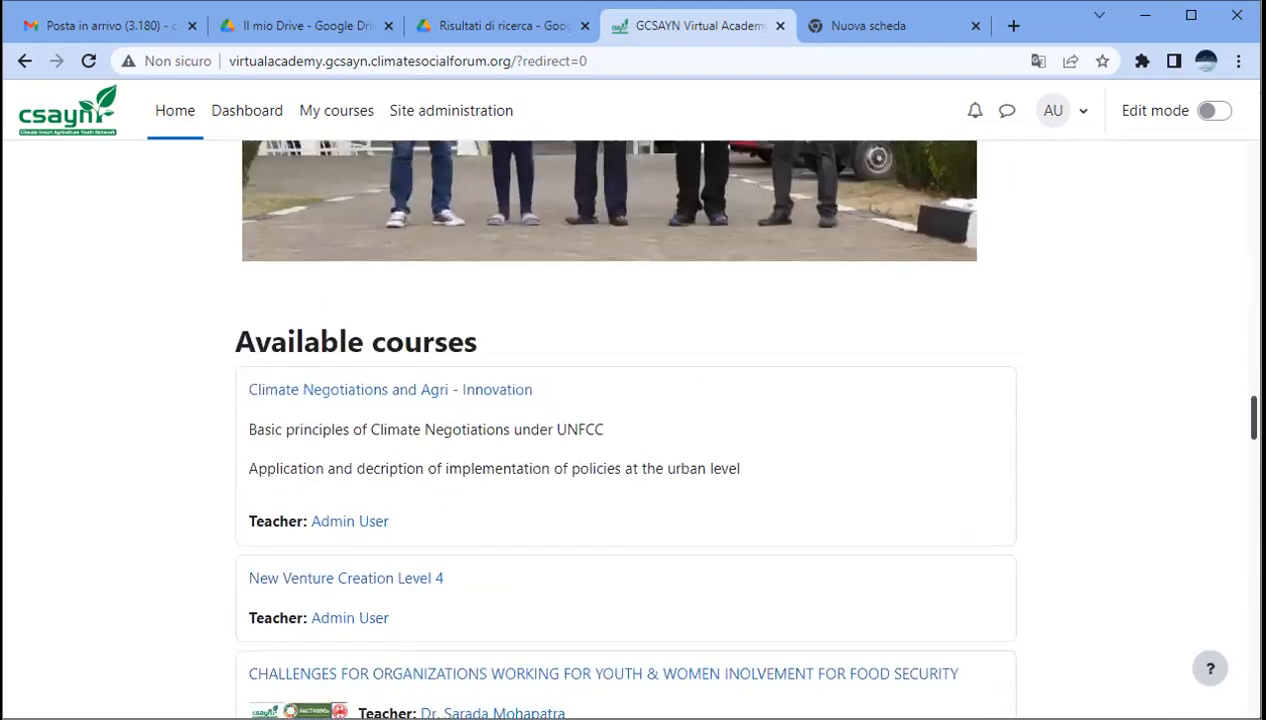
{"action": "scroll", "coordinate": [620, 424], "scroll_direction": "up", "scroll_amount": 1}
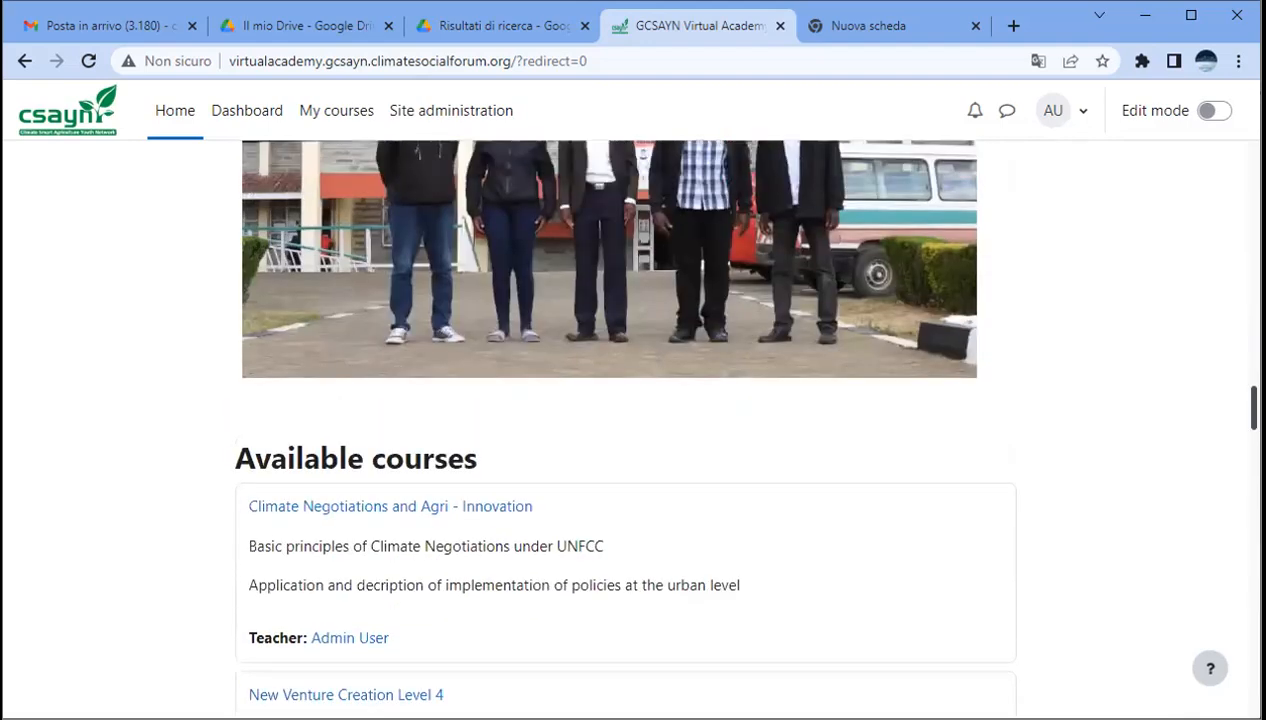
{"action": "scroll", "coordinate": [620, 424], "scroll_direction": "up", "scroll_amount": 4}
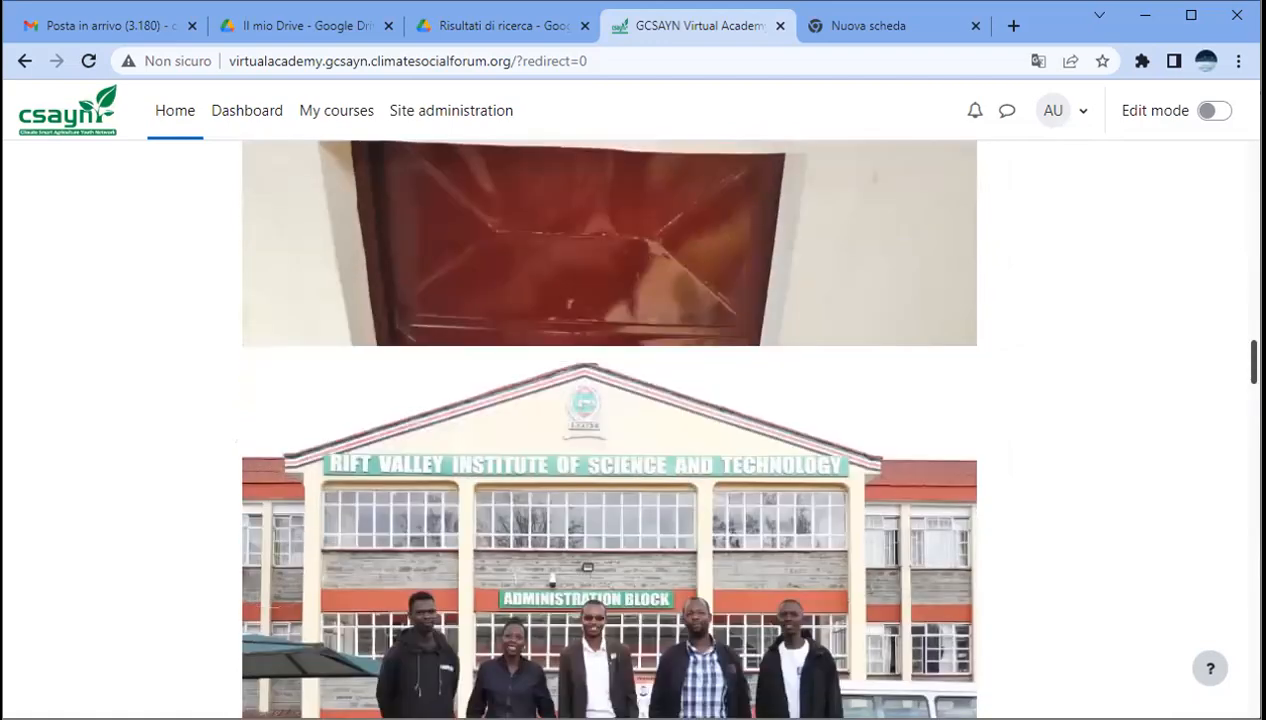
{"action": "scroll", "coordinate": [1229, 217], "scroll_direction": "up", "scroll_amount": 20}
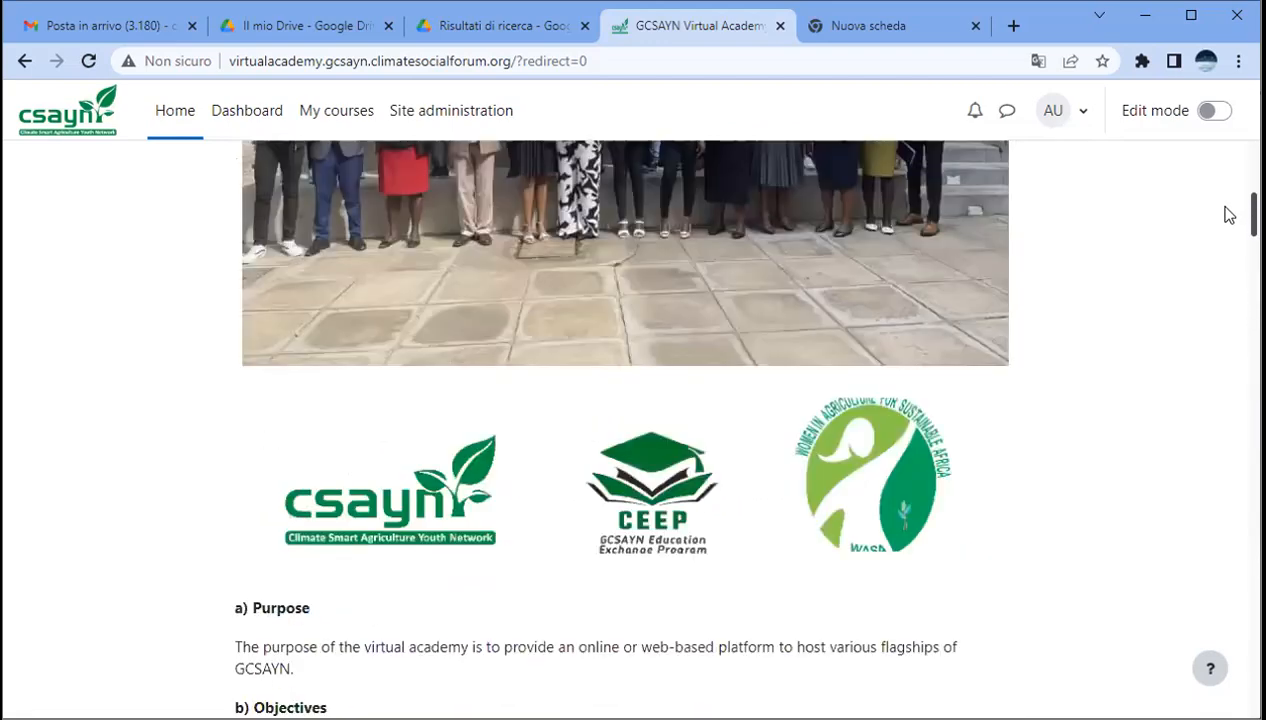
{"action": "scroll", "coordinate": [1229, 217], "scroll_direction": "up", "scroll_amount": 6}
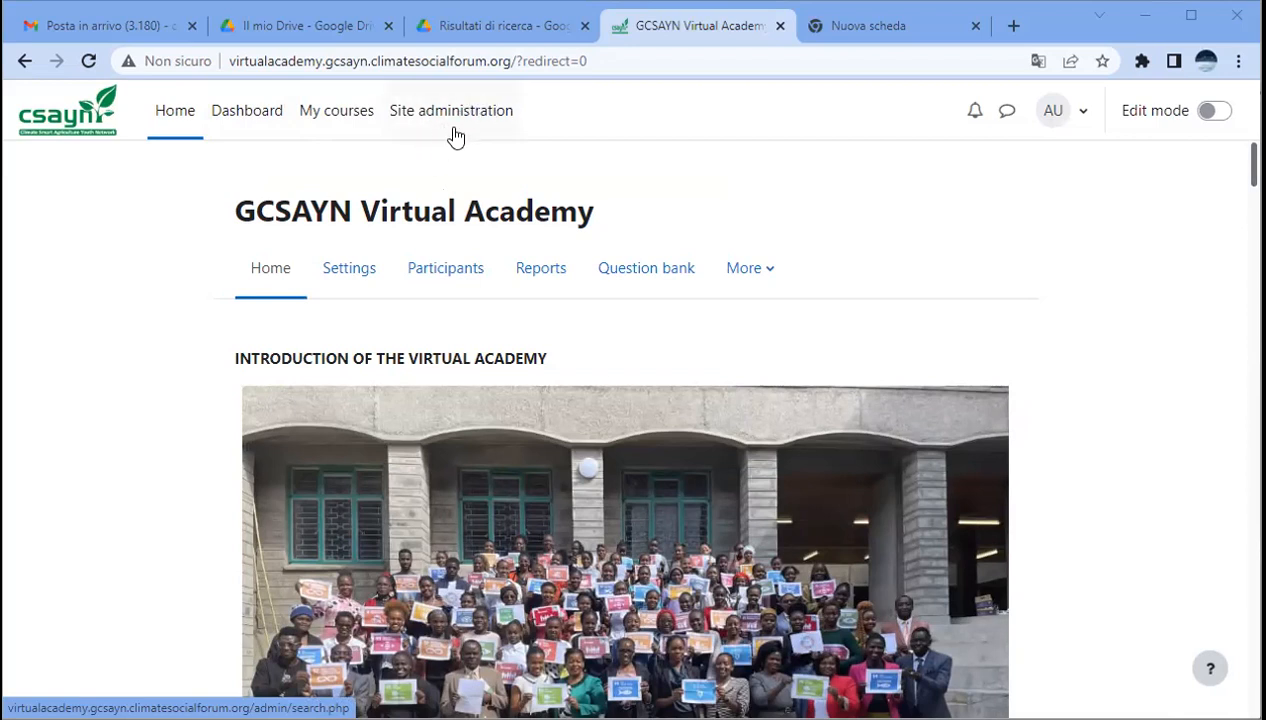
Go to My courses and open the course "Sustainable management of problematic soils"
{"action": "left_click", "coordinate": [343, 124]}
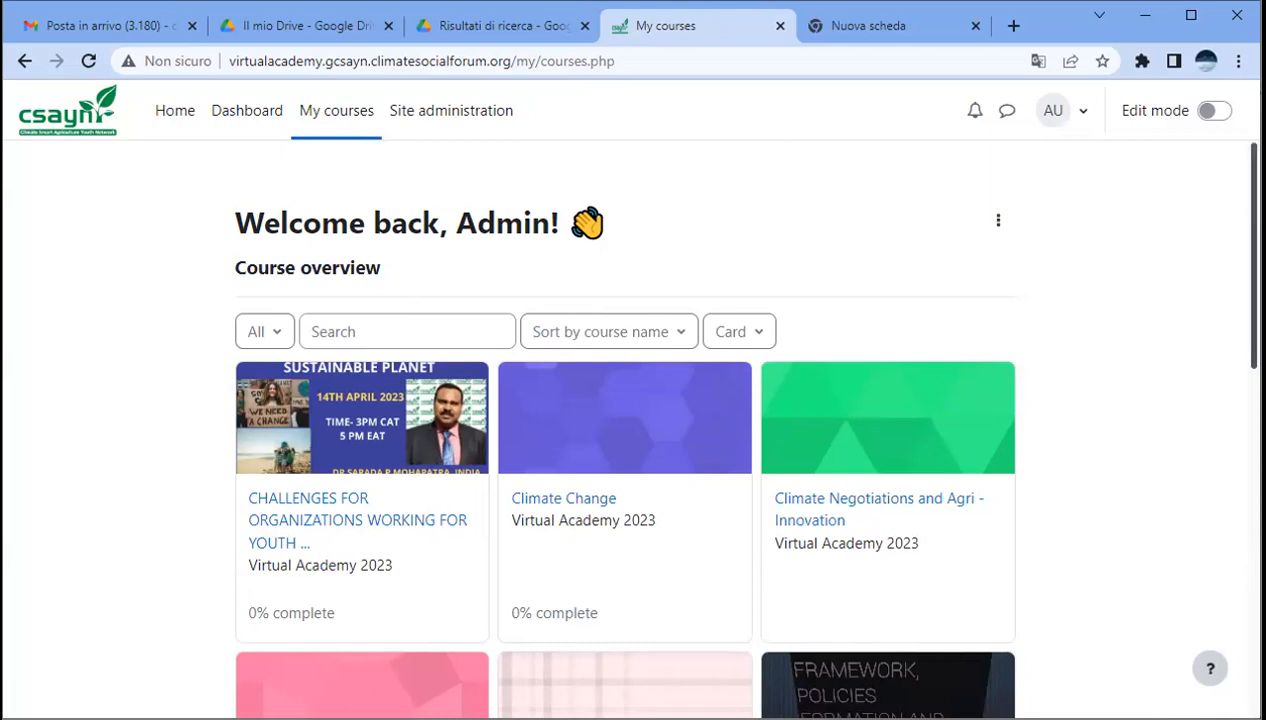
{"action": "scroll", "coordinate": [625, 430], "scroll_direction": "down", "scroll_amount": 2}
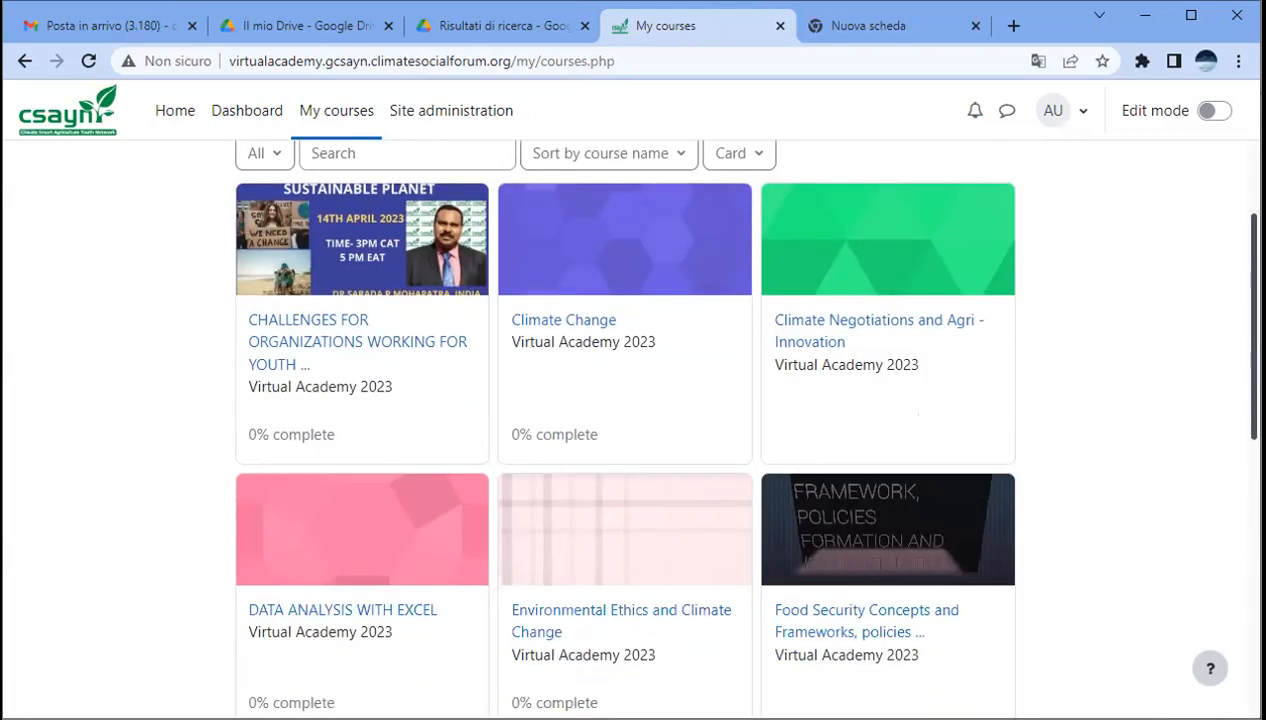
{"action": "scroll", "coordinate": [876, 510], "scroll_direction": "down", "scroll_amount": 3}
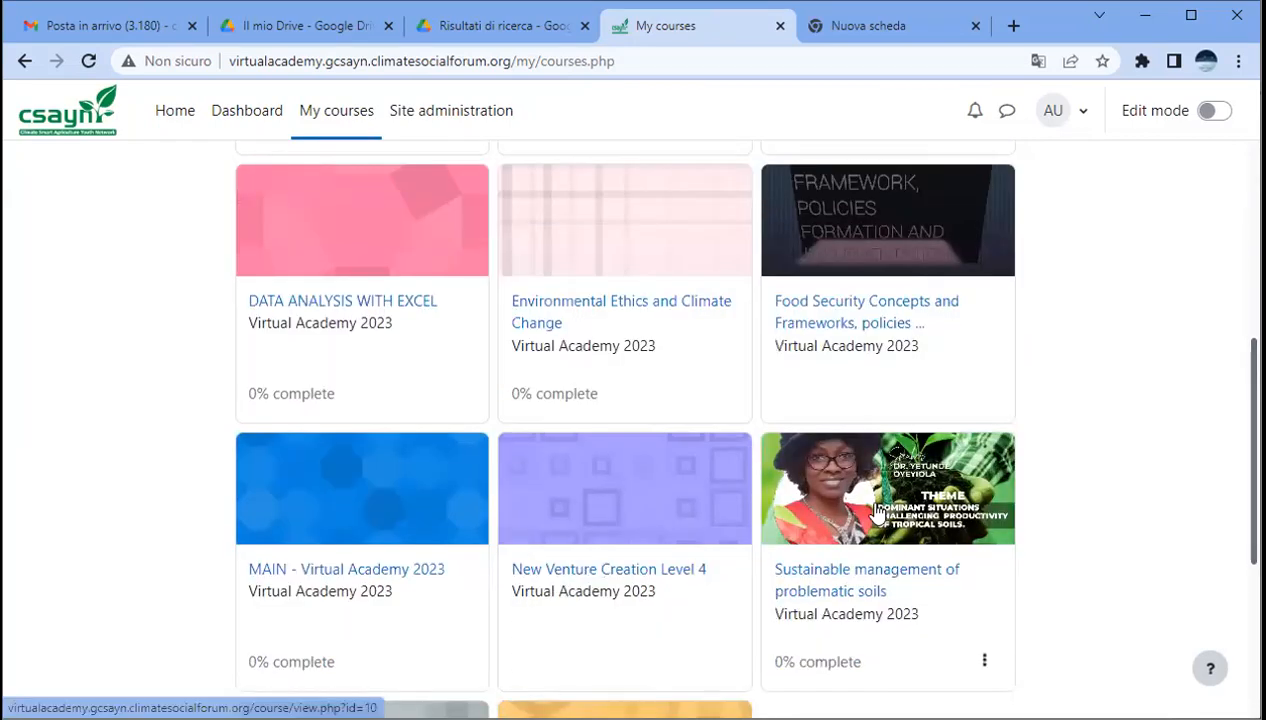
{"action": "left_click", "coordinate": [800, 602]}
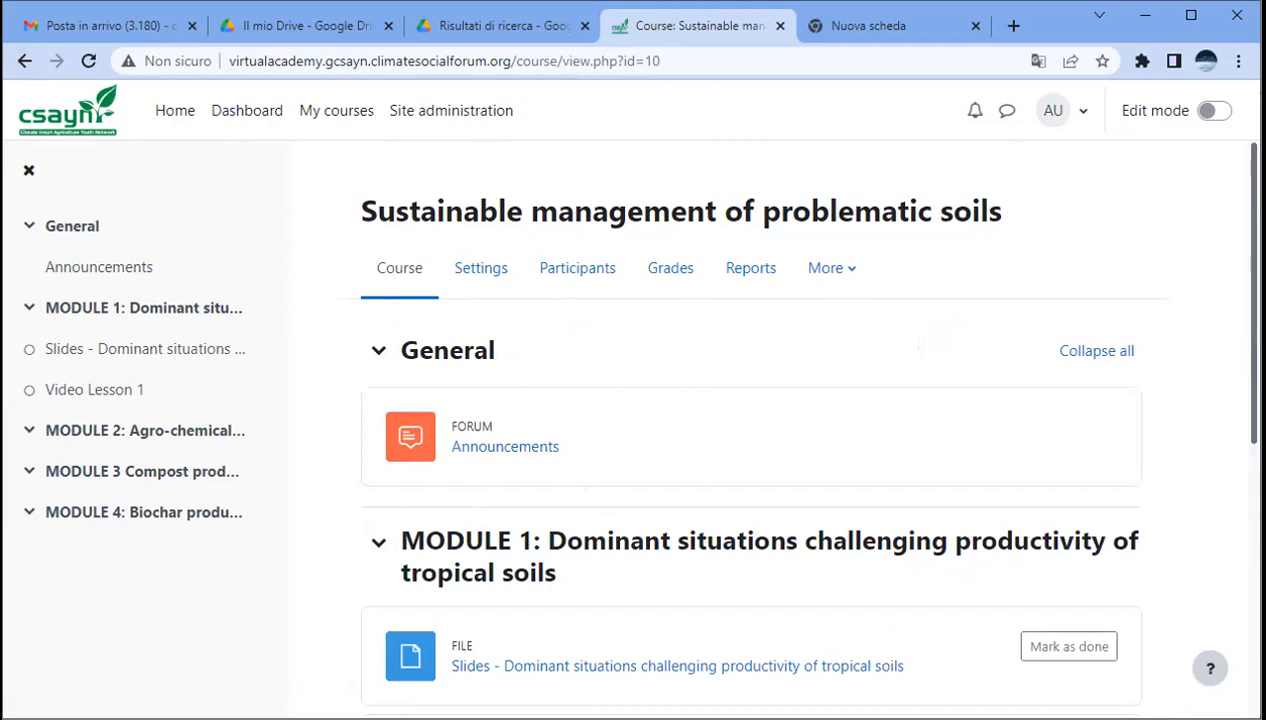
Examine the course's General section and its four modules, including the Module 1 slides and video lesson
{"action": "scroll", "coordinate": [790, 426], "scroll_direction": "down", "scroll_amount": 2}
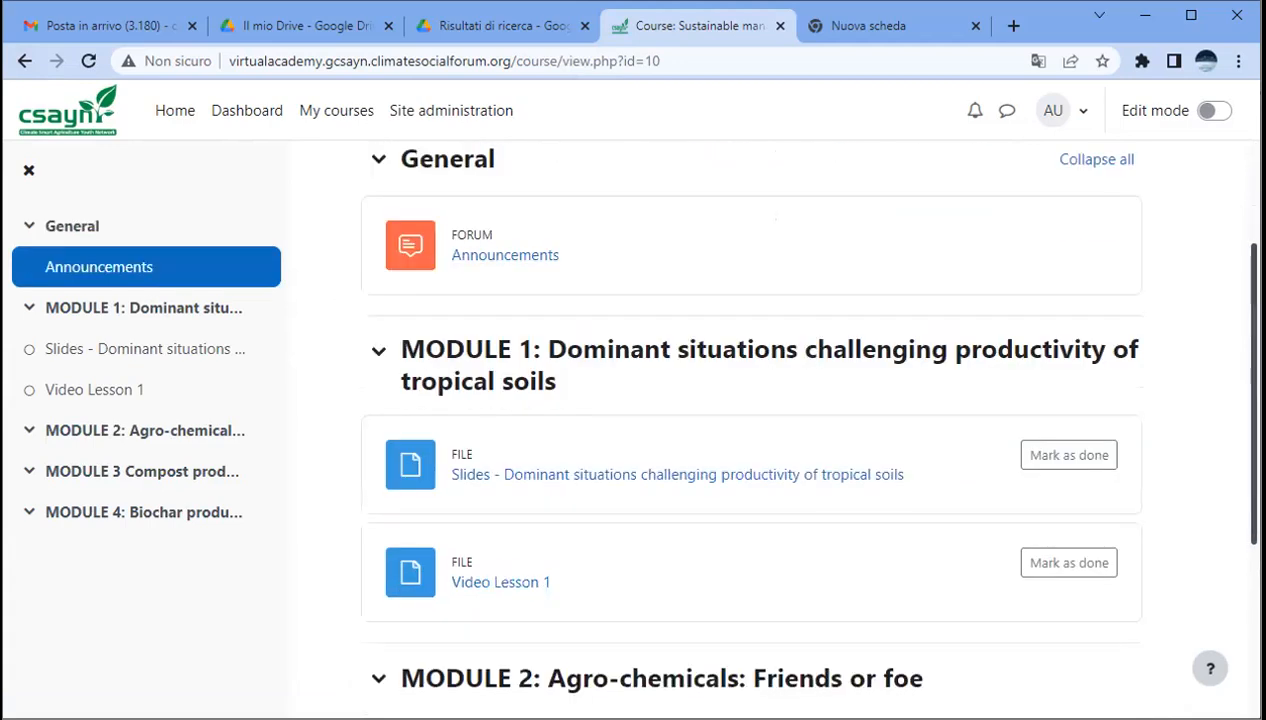
{"action": "scroll", "coordinate": [1229, 393], "scroll_direction": "down", "scroll_amount": 3}
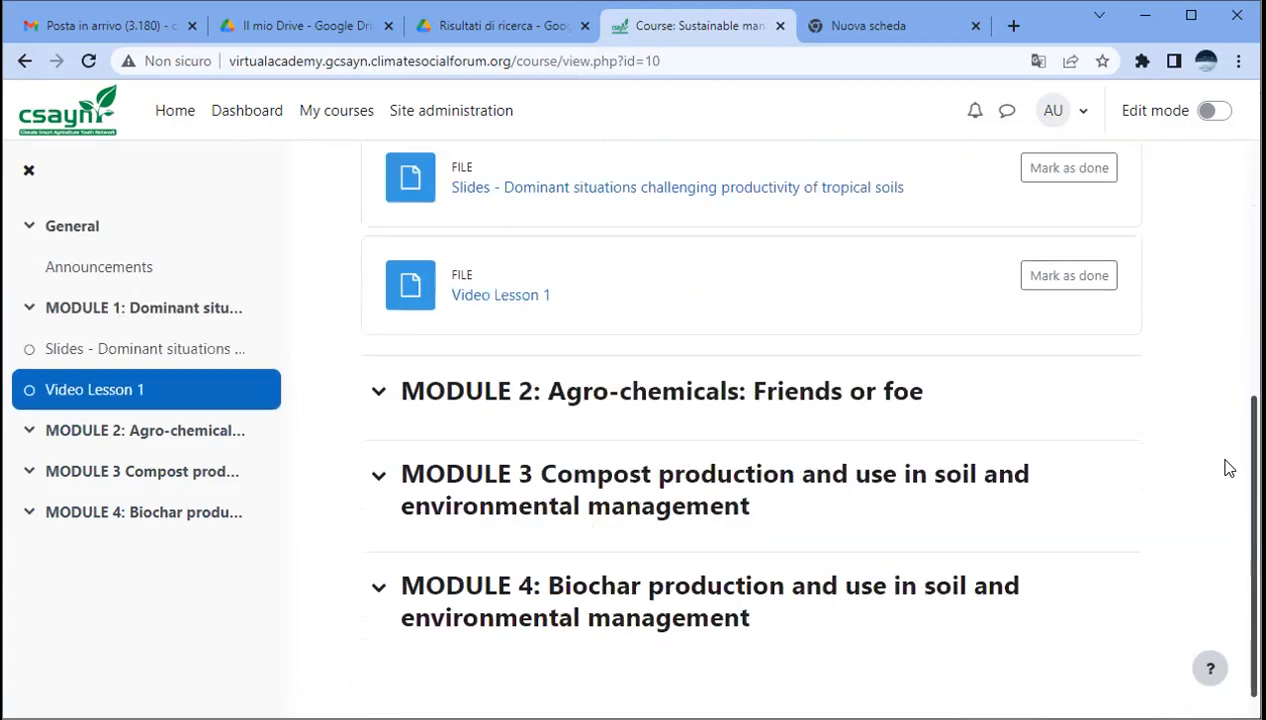
{"action": "scroll", "coordinate": [1228, 470], "scroll_direction": "up", "scroll_amount": 4}
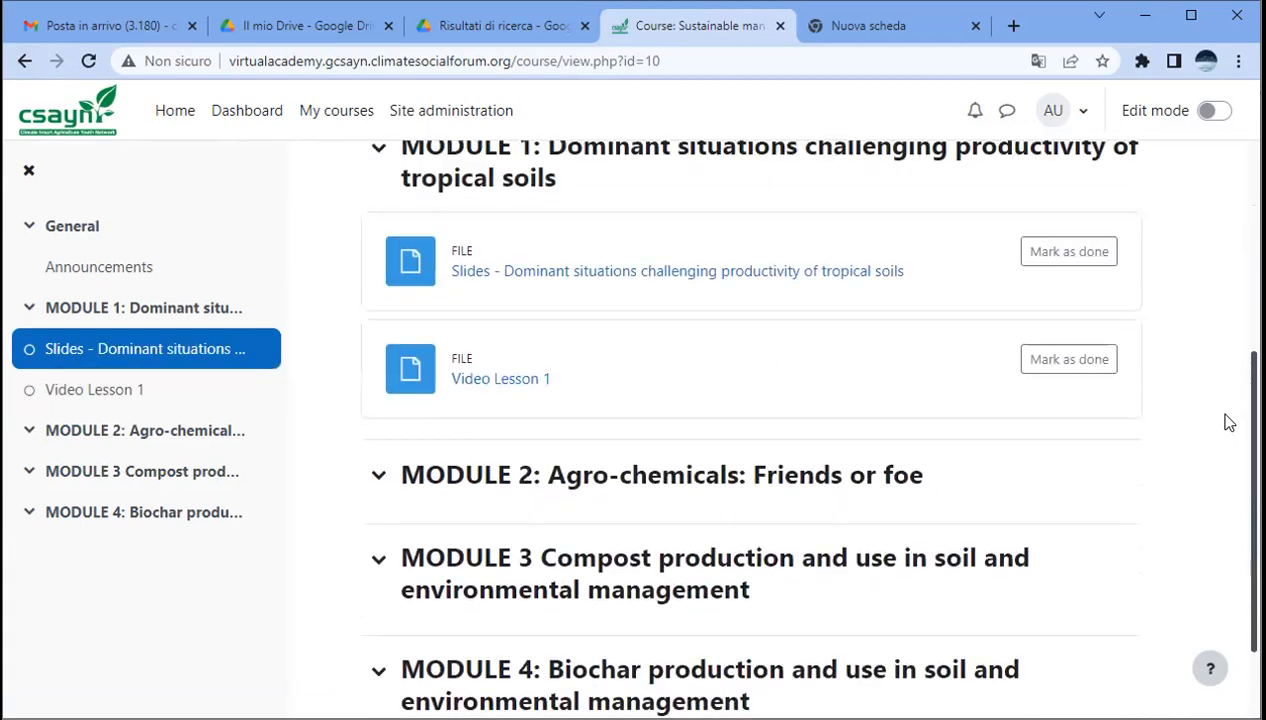
{"action": "scroll", "coordinate": [1228, 470], "scroll_direction": "up", "scroll_amount": 1}
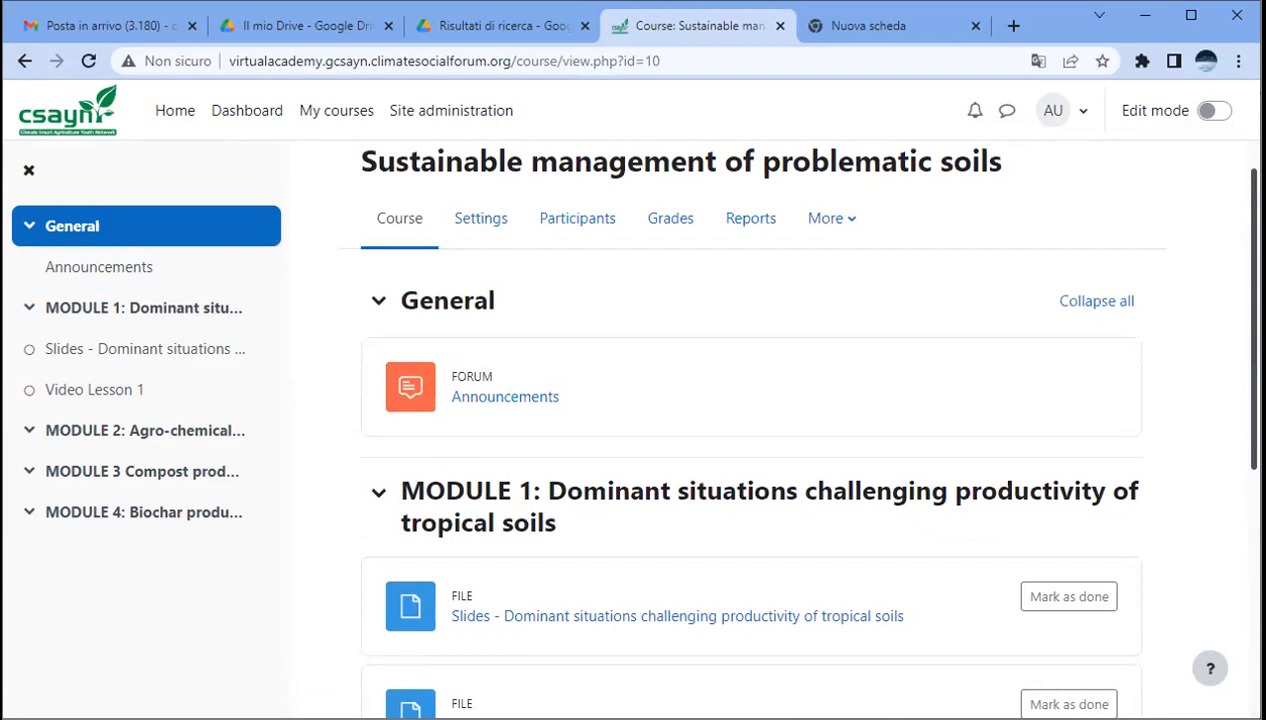
{"action": "scroll", "coordinate": [790, 423], "scroll_direction": "down", "scroll_amount": 1}
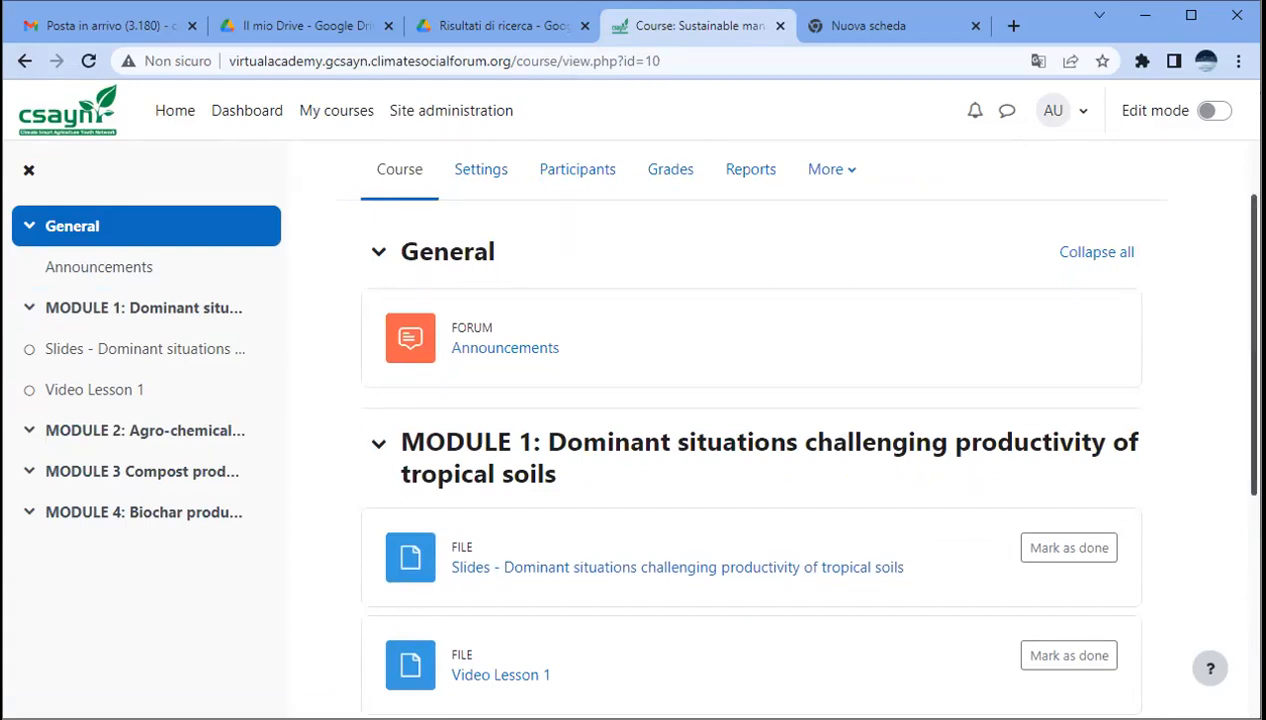
{"action": "scroll", "coordinate": [800, 435], "scroll_direction": "down", "scroll_amount": 1}
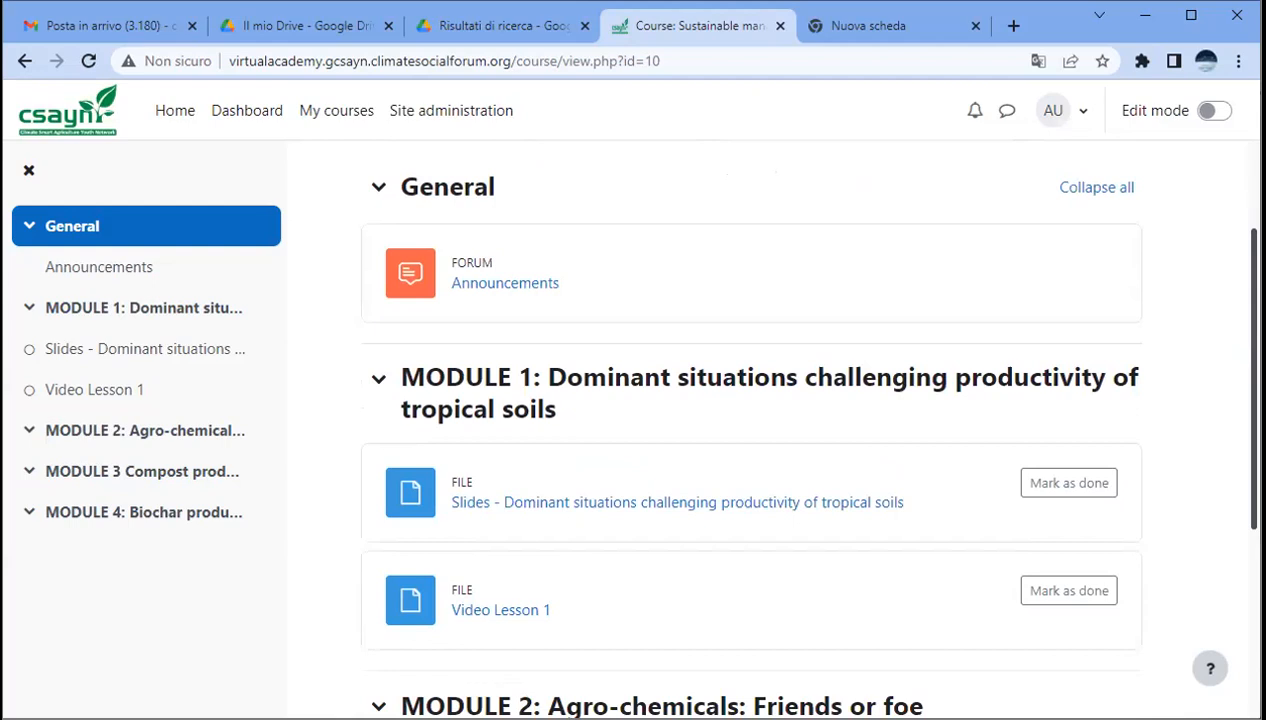
{"action": "scroll", "coordinate": [800, 435], "scroll_direction": "down", "scroll_amount": 1}
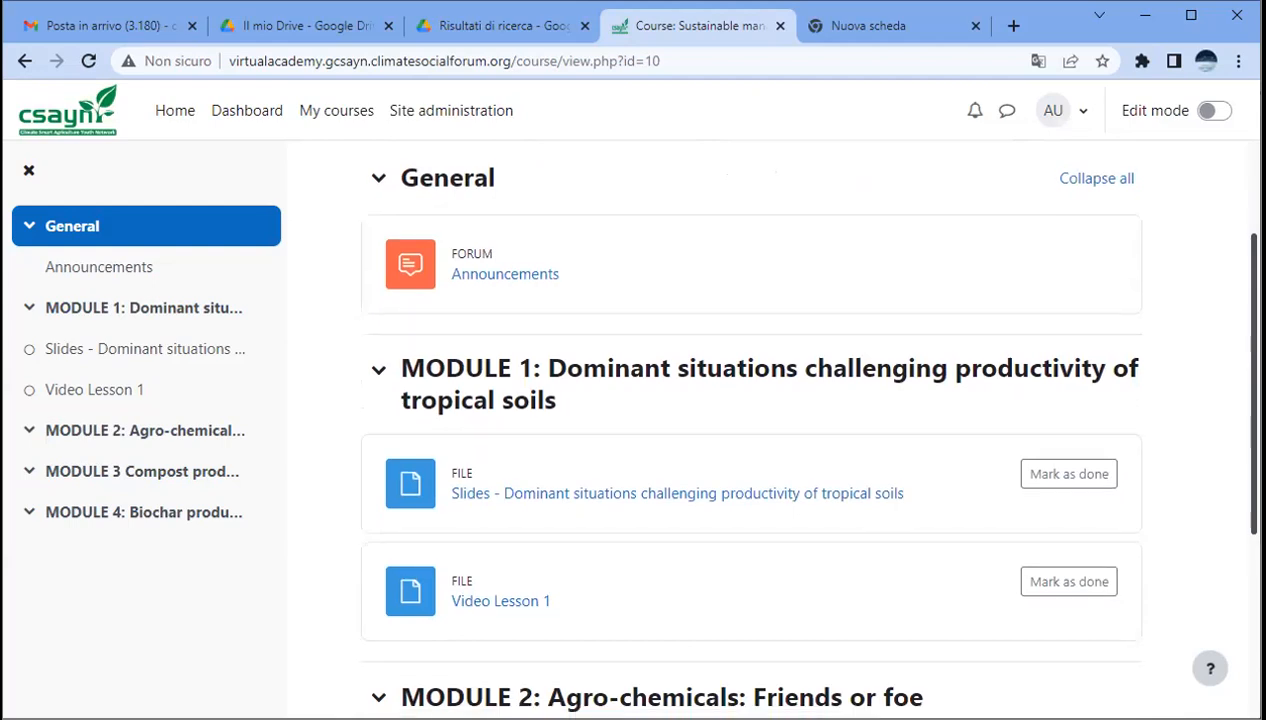
{"action": "scroll", "coordinate": [648, 384], "scroll_direction": "down", "scroll_amount": 1}
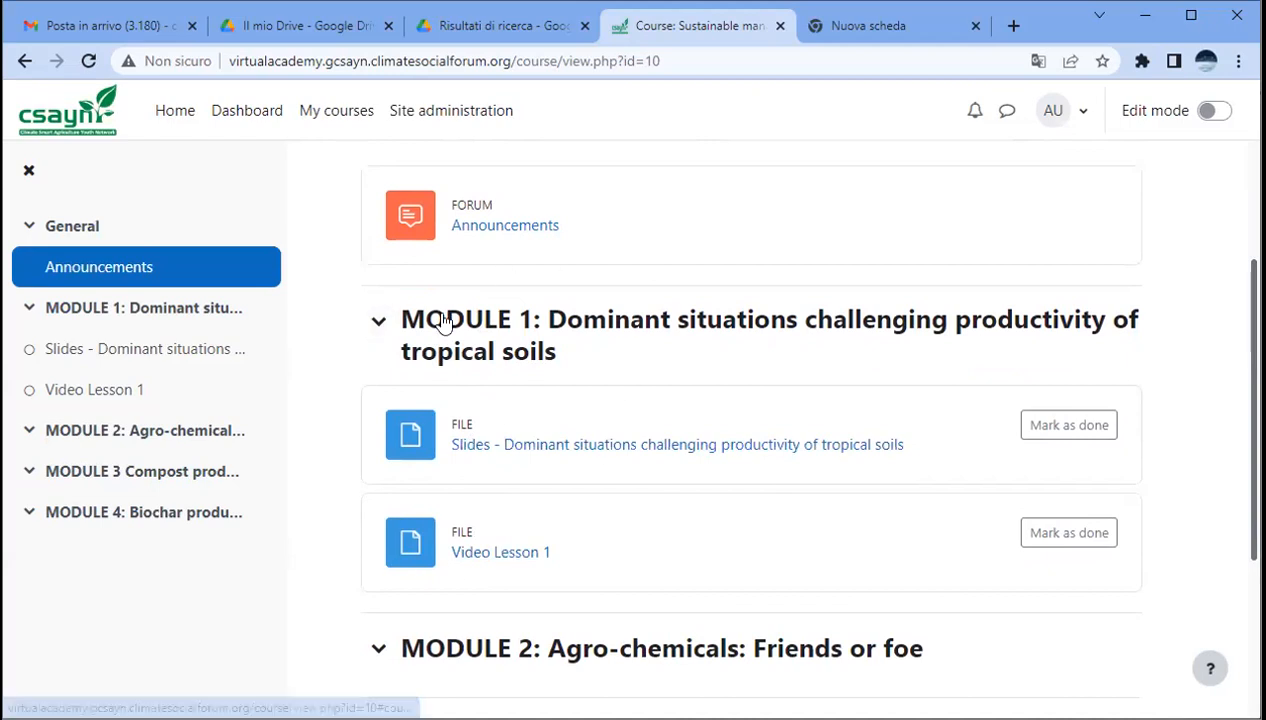
Return to My courses and reopen the course "Sustainable management of problematic soils"
{"action": "left_click", "coordinate": [333, 118]}
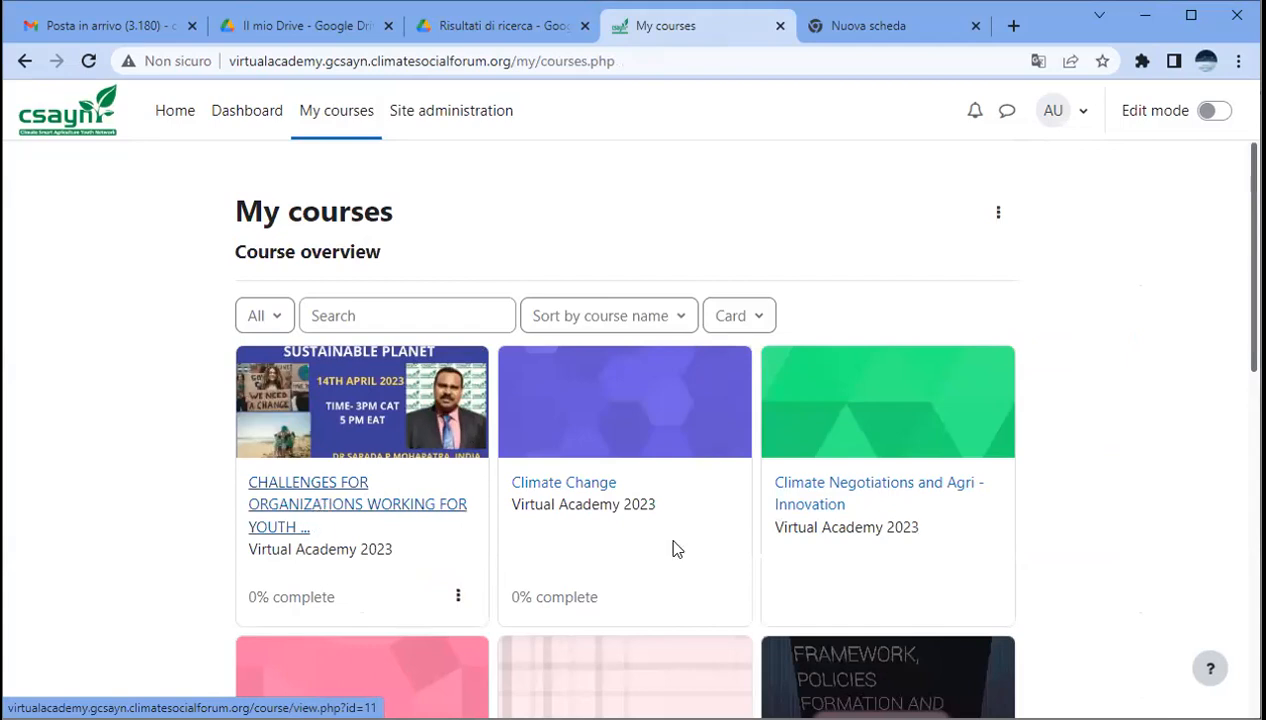
{"action": "scroll", "coordinate": [625, 430], "scroll_direction": "down", "scroll_amount": 1}
{"action": "scroll", "coordinate": [827, 525], "scroll_direction": "down", "scroll_amount": 5}
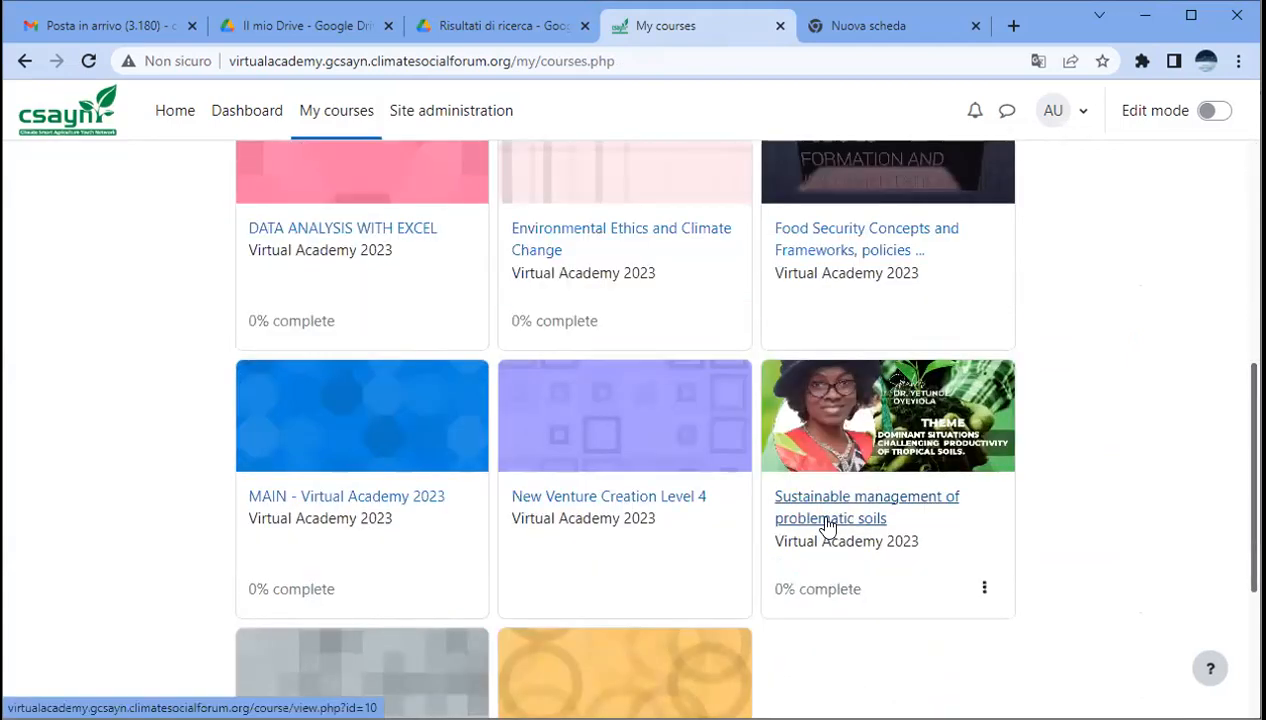
{"action": "left_click", "coordinate": [827, 520]}
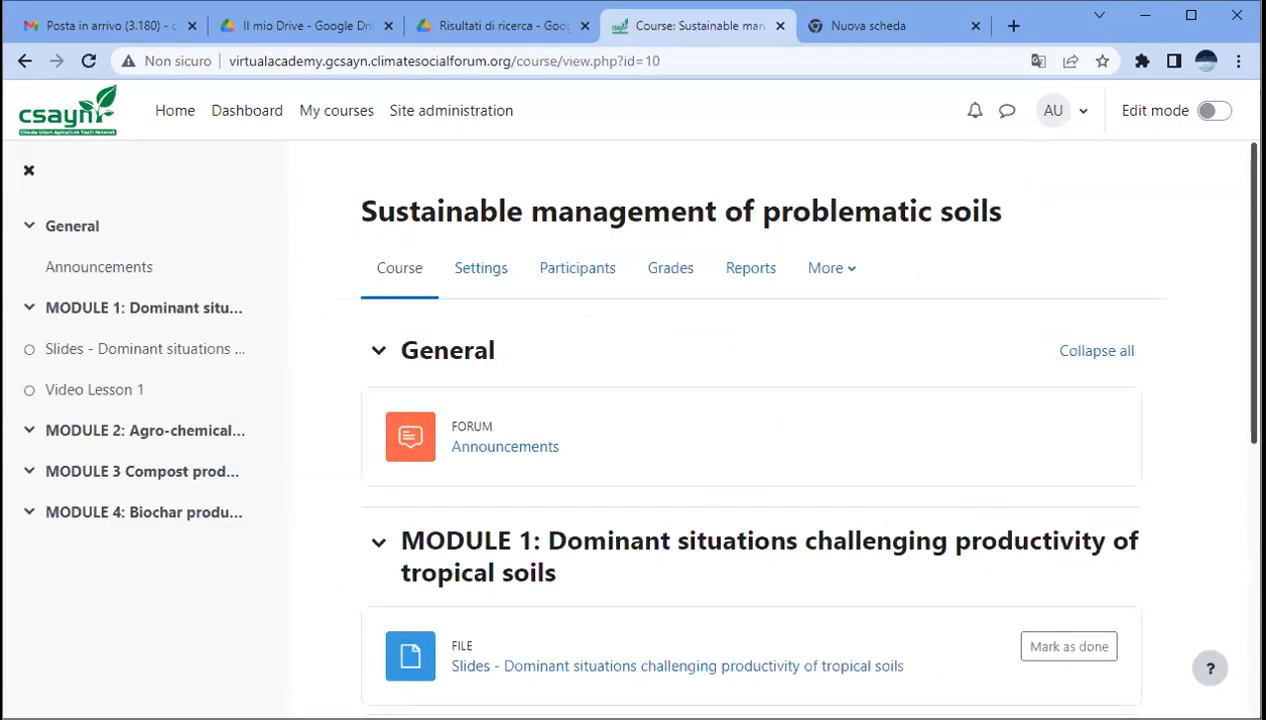
Collapse Module 2 in the course index, and start downloading the Module 1 slides but cancel the save
{"action": "scroll", "coordinate": [1125, 395], "scroll_direction": "down", "scroll_amount": 1}
{"action": "scroll", "coordinate": [793, 423], "scroll_direction": "down", "scroll_amount": 3}
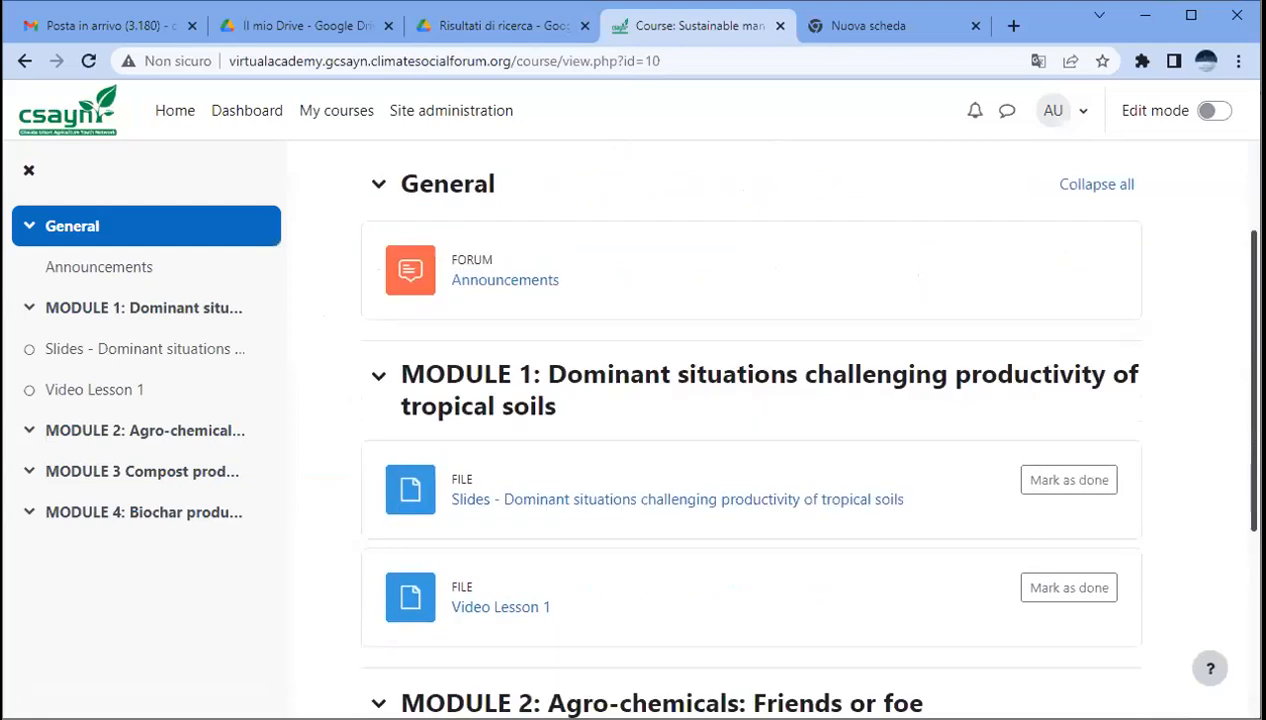
{"action": "scroll", "coordinate": [1150, 490], "scroll_direction": "down", "scroll_amount": 1}
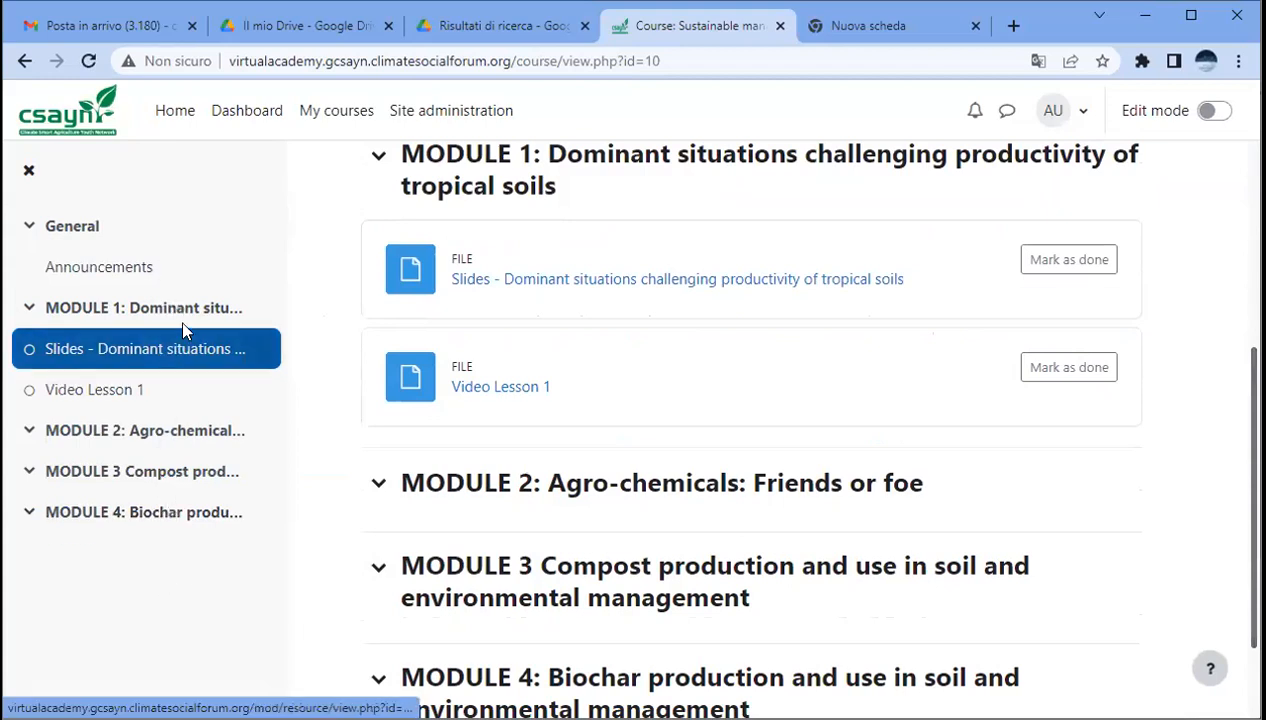
{"action": "left_click", "coordinate": [30, 430]}
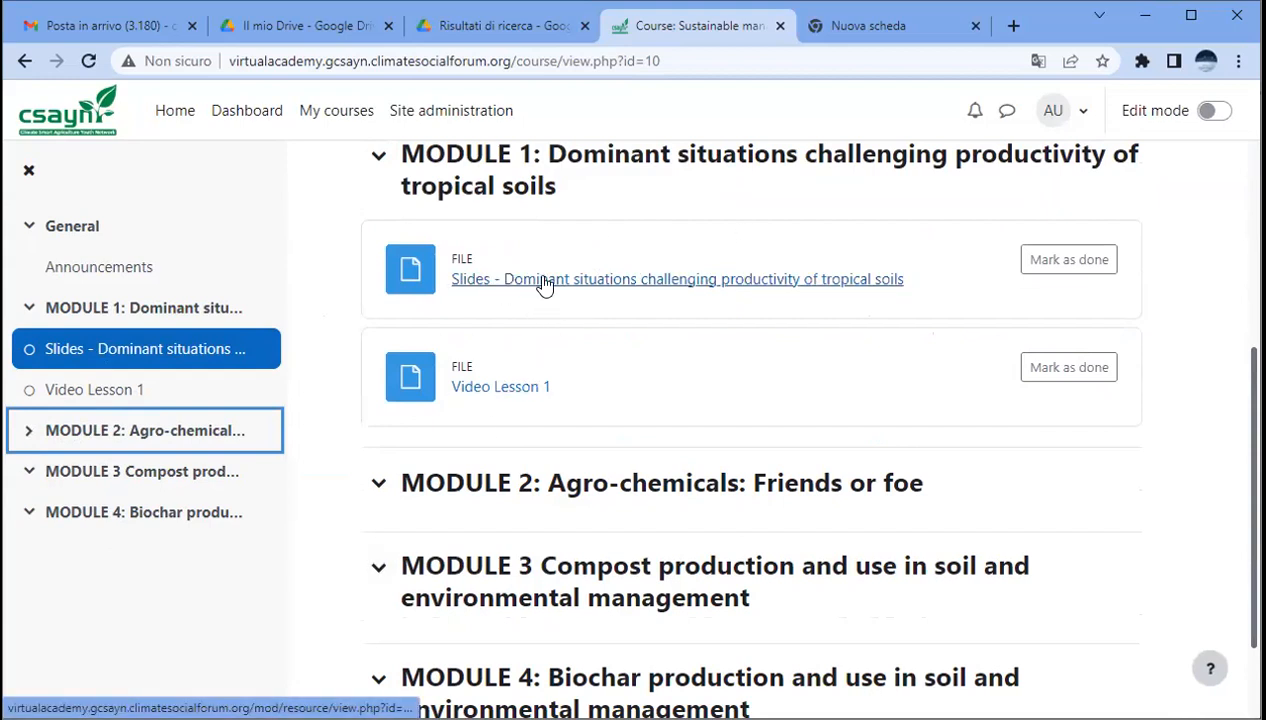
{"action": "left_click", "coordinate": [595, 284]}
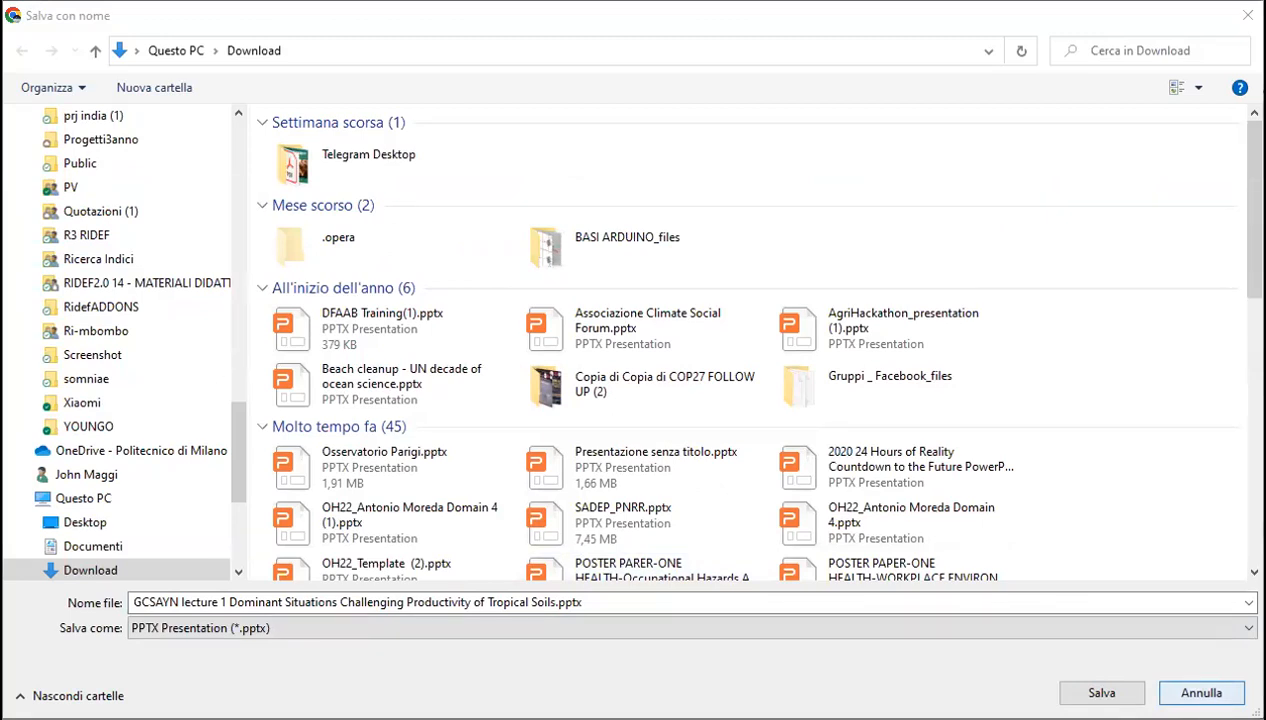
{"action": "key", "text": "Escape"}
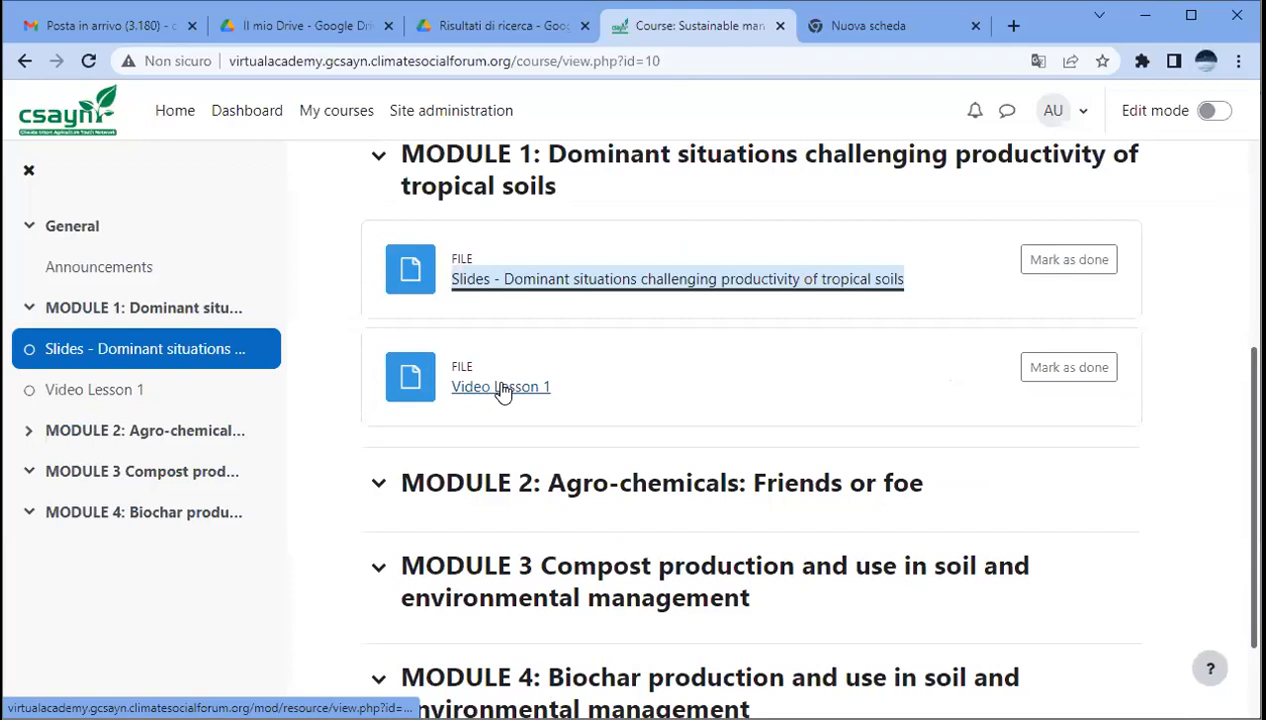
Open Video Lesson 1 of Module 1, play its opening seconds and pause it
{"action": "left_click", "coordinate": [501, 387]}
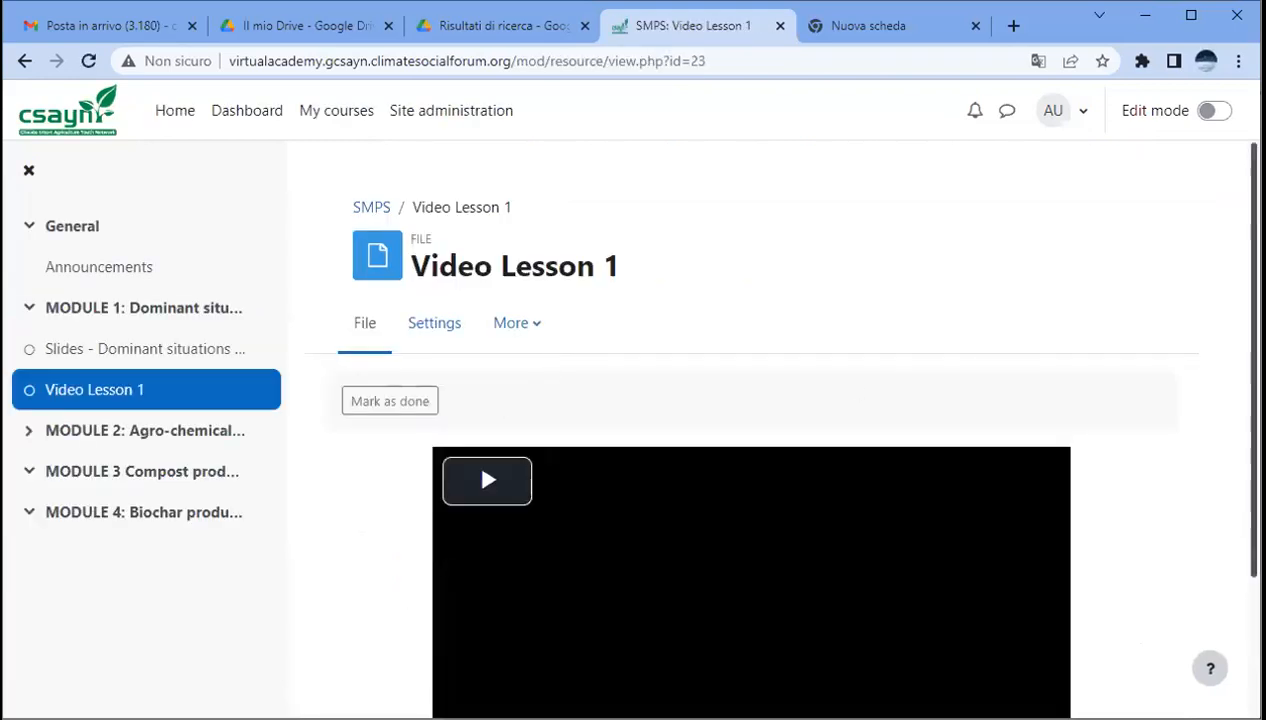
{"action": "scroll", "coordinate": [750, 430], "scroll_direction": "down", "scroll_amount": 1}
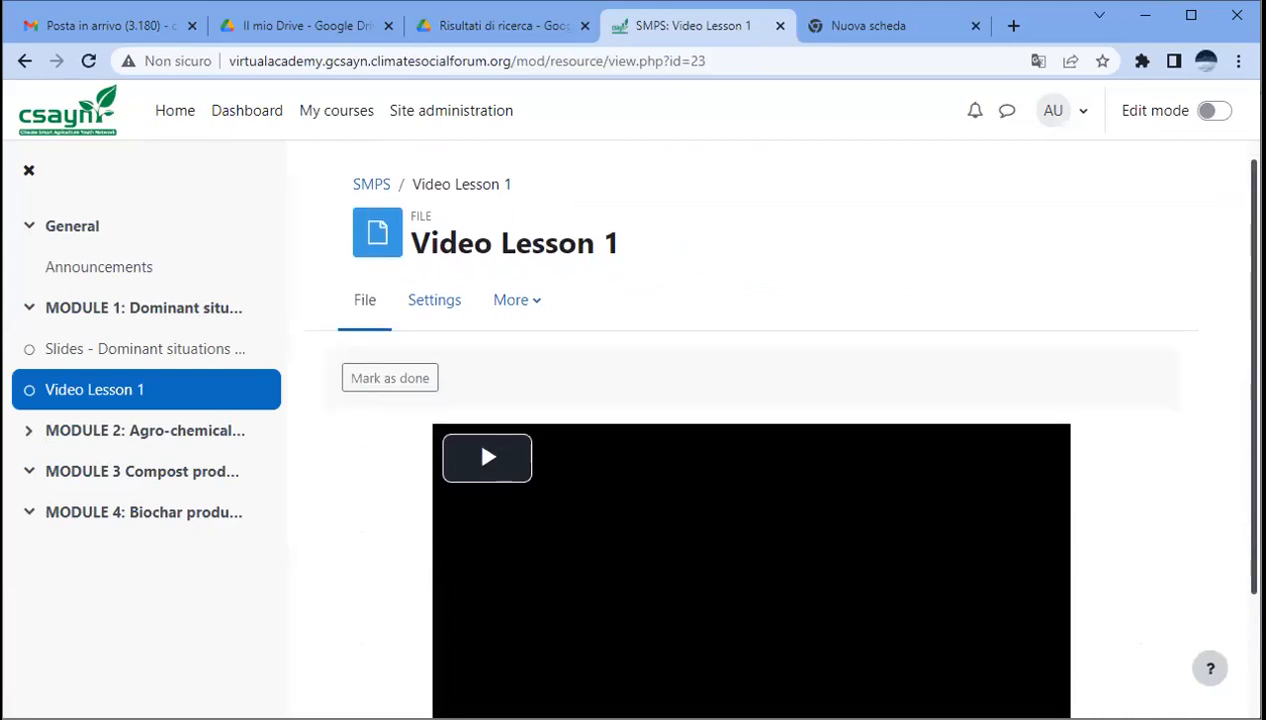
{"action": "scroll", "coordinate": [750, 430], "scroll_direction": "down", "scroll_amount": 2}
{"action": "scroll", "coordinate": [750, 430], "scroll_direction": "up", "scroll_amount": 1}
{"action": "scroll", "coordinate": [750, 430], "scroll_direction": "up", "scroll_amount": 1}
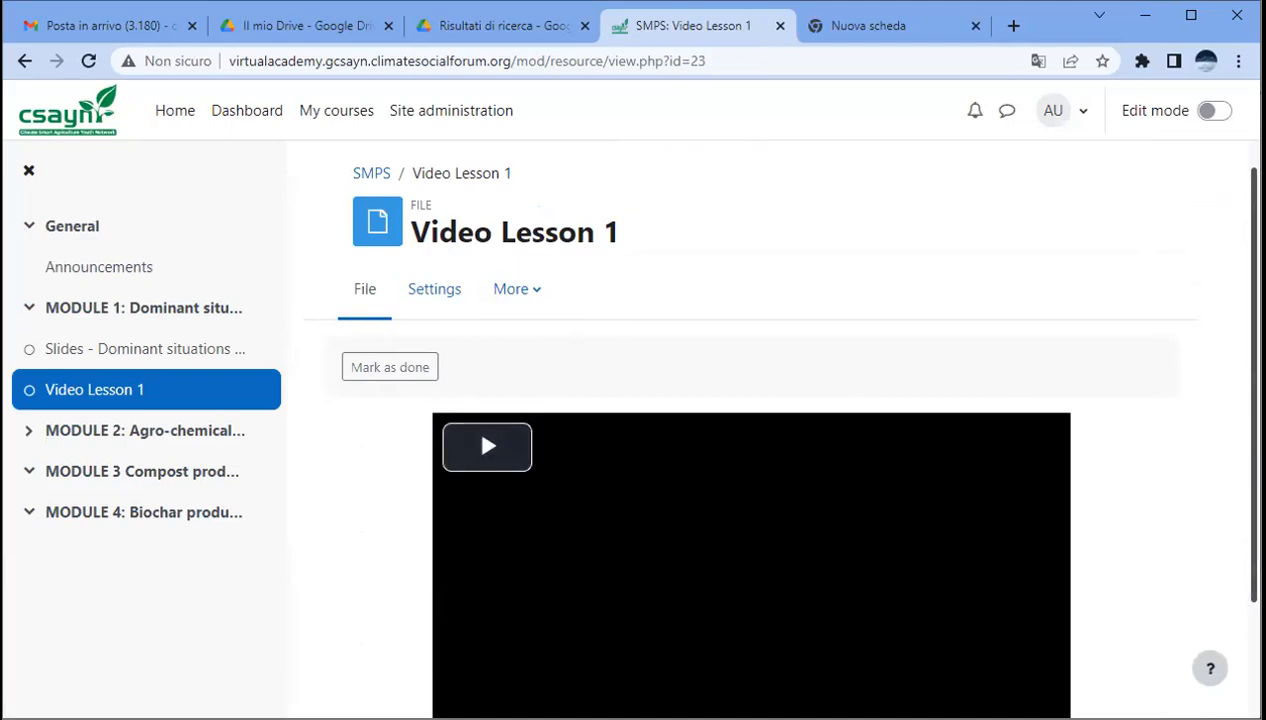
{"action": "left_click_drag", "start_coordinate": [1254, 385], "coordinate": [1254, 426]}
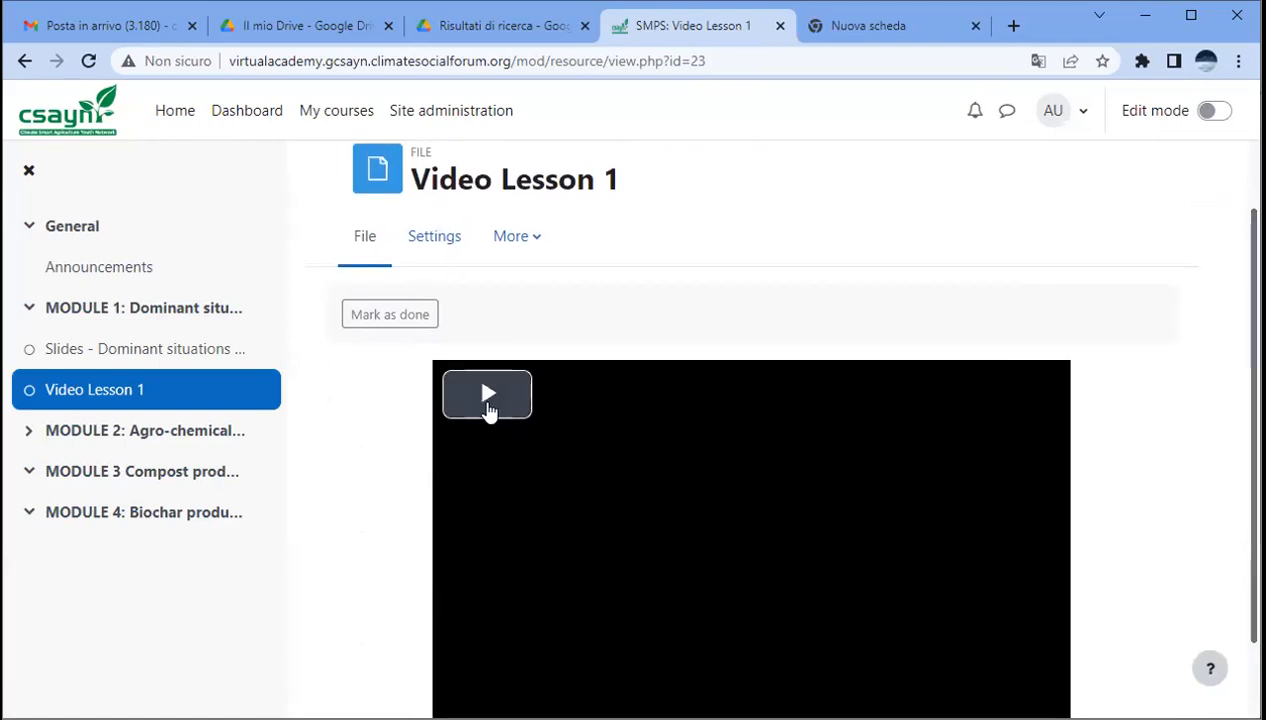
{"action": "left_click", "coordinate": [487, 395]}
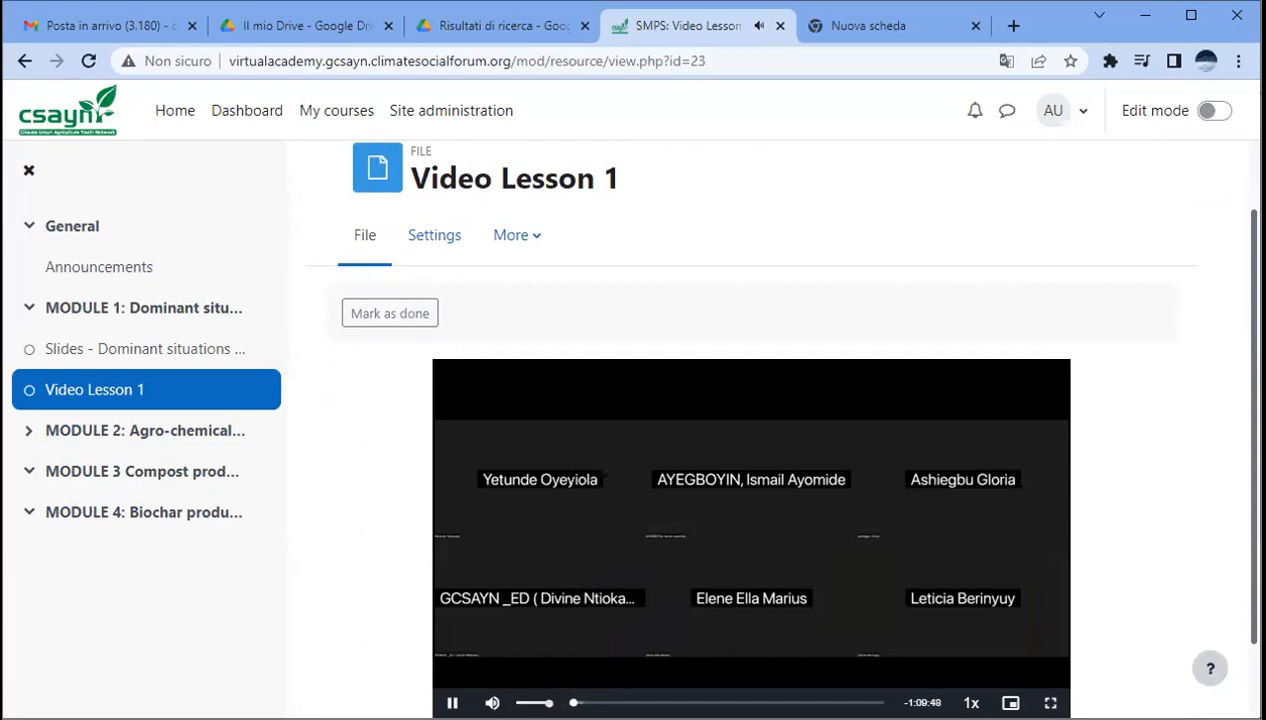
{"action": "left_click", "coordinate": [525, 380]}
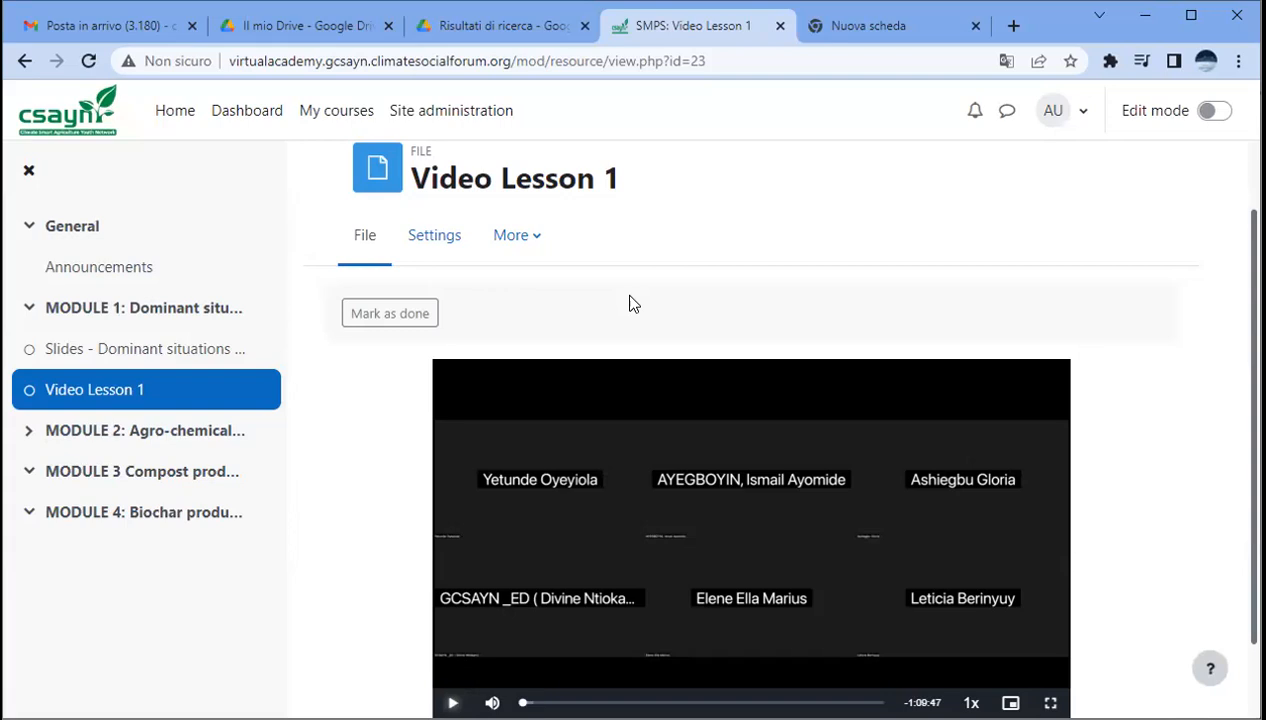
Return to the Module 1 section of the course and examine the General section, the Module 1 files and the following modules
{"action": "left_click", "coordinate": [158, 318]}
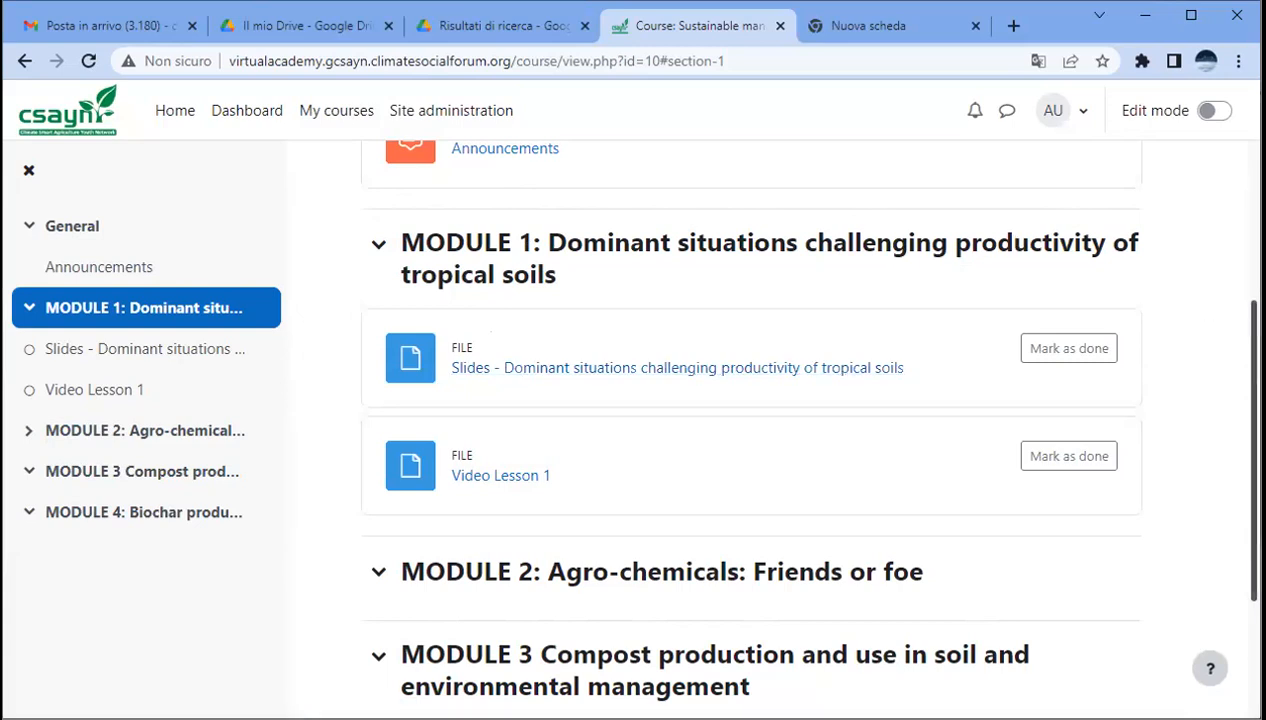
{"action": "scroll", "coordinate": [800, 420], "scroll_direction": "up", "scroll_amount": 3}
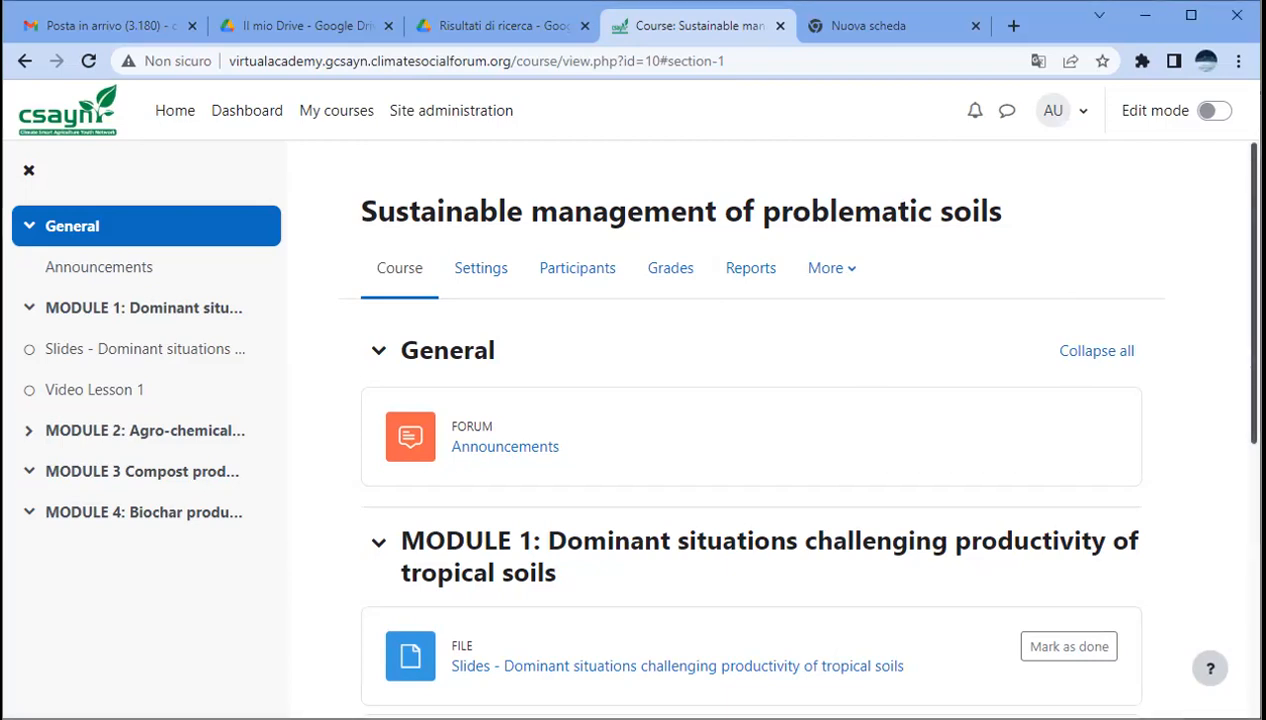
{"action": "scroll", "coordinate": [796, 423], "scroll_direction": "down", "scroll_amount": 1}
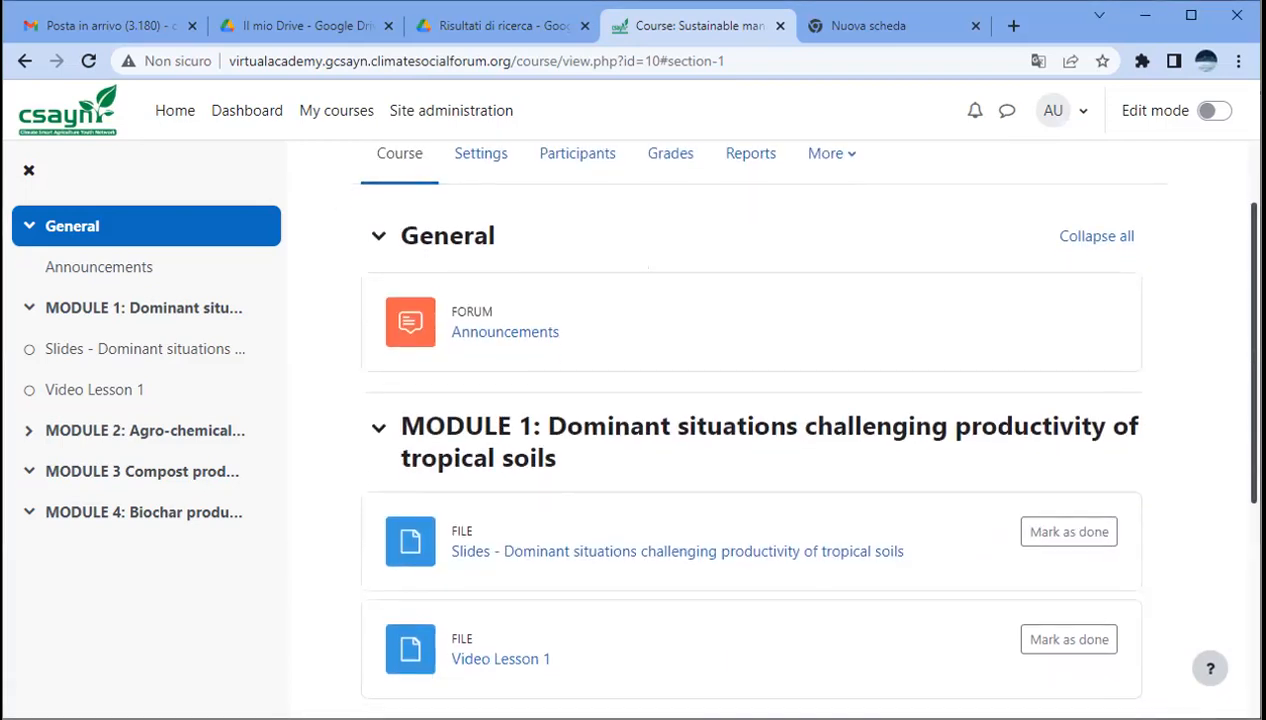
{"action": "scroll", "coordinate": [796, 423], "scroll_direction": "down", "scroll_amount": 1}
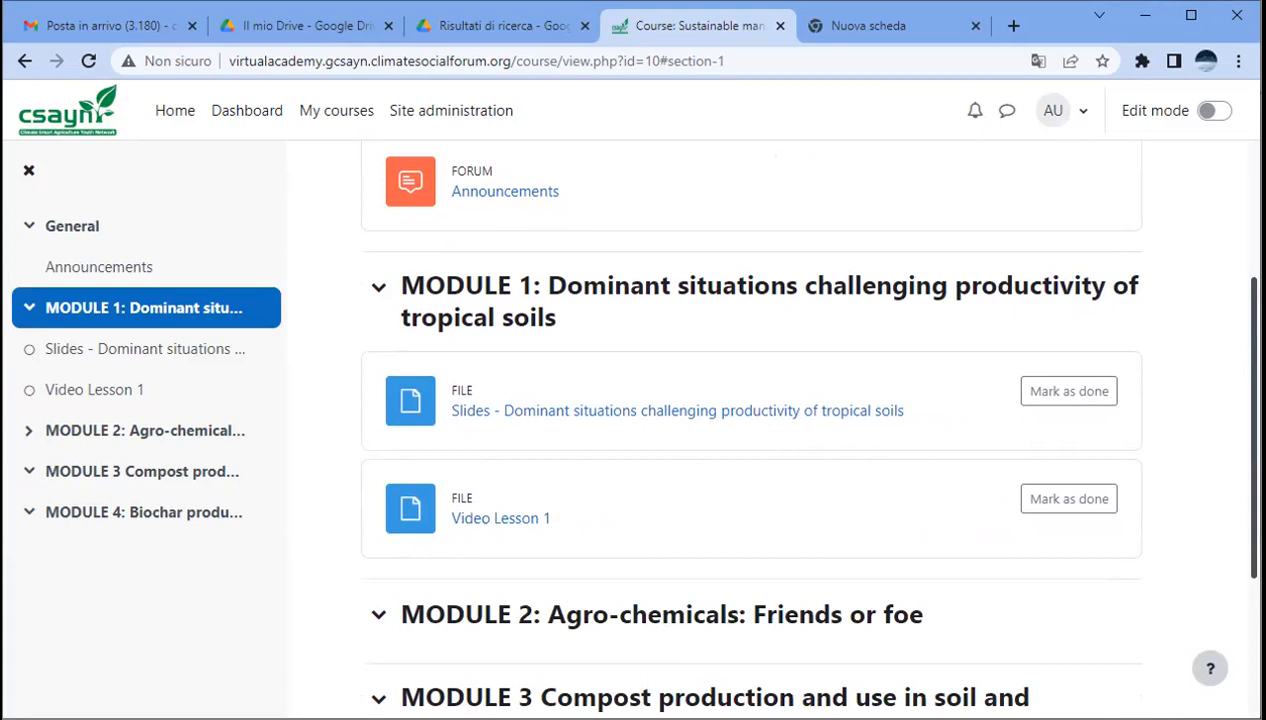
{"action": "scroll", "coordinate": [752, 428], "scroll_direction": "down", "scroll_amount": 1}
{"action": "scroll", "coordinate": [752, 428], "scroll_direction": "down", "scroll_amount": 1}
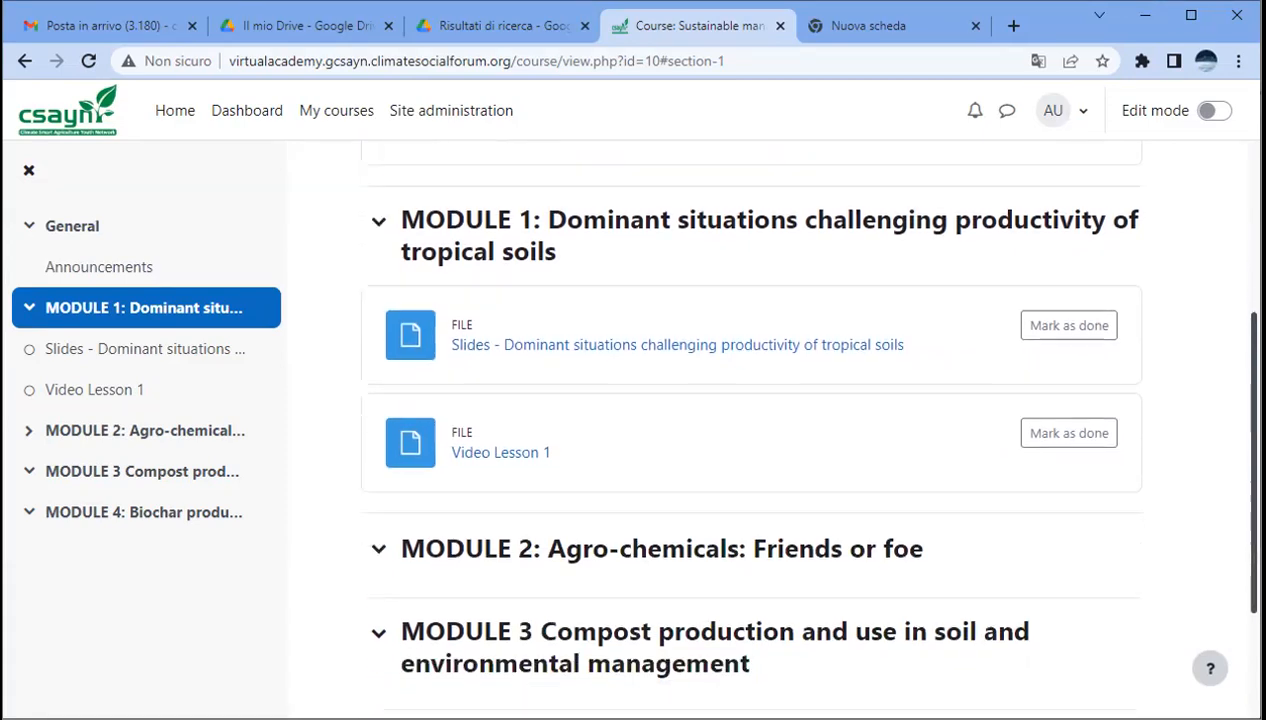
{"action": "scroll", "coordinate": [752, 428], "scroll_direction": "up", "scroll_amount": 2}
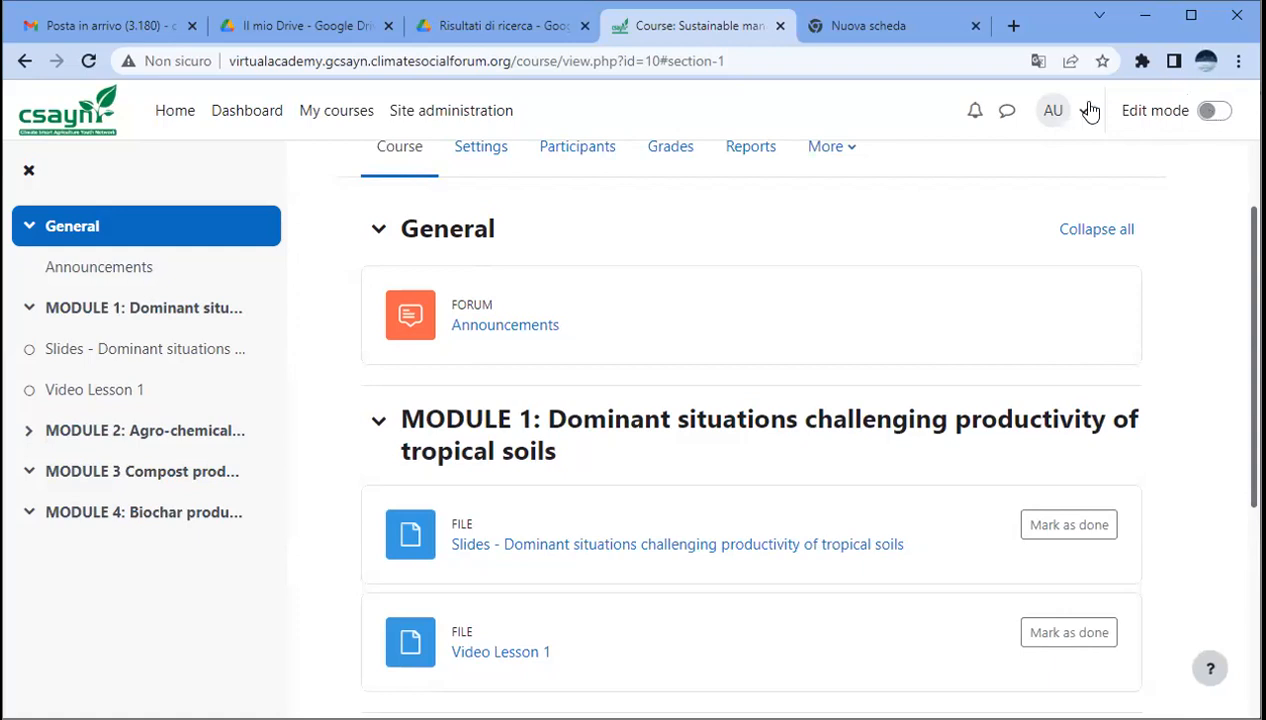
Switch on edit mode to examine the editing options of the General section and Module 1, and switch it off
{"action": "left_click", "coordinate": [1212, 112]}
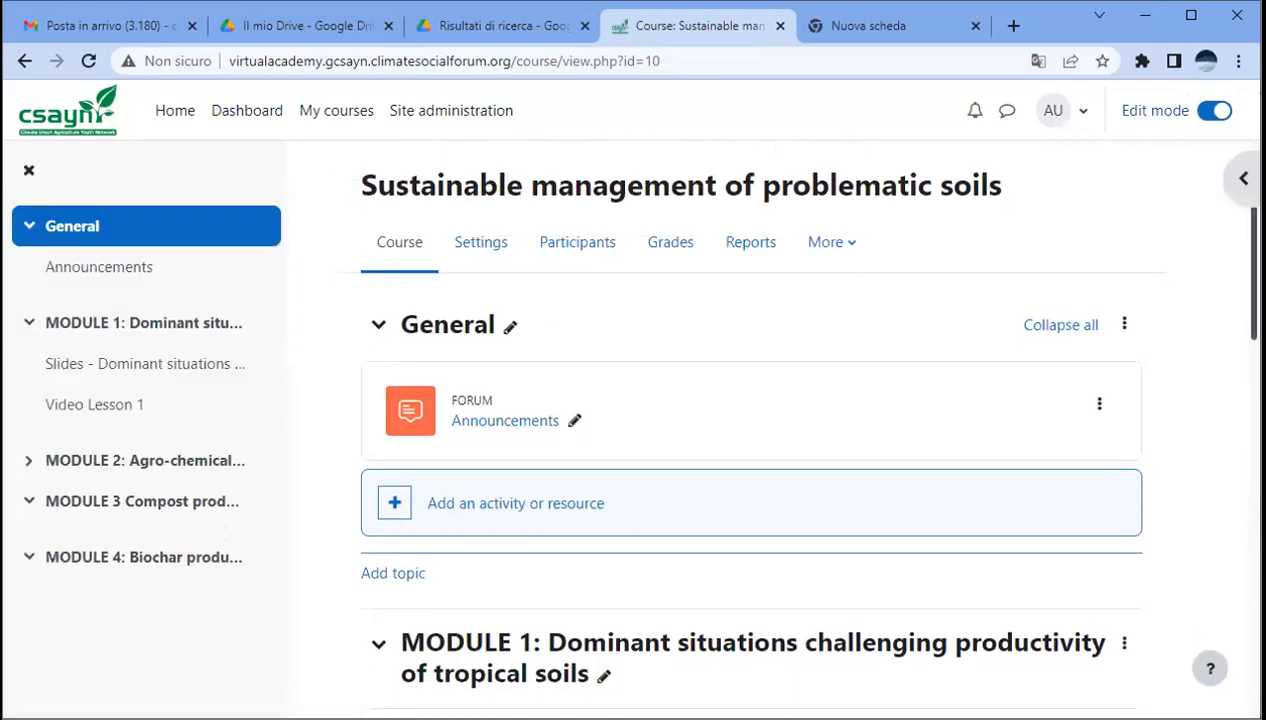
{"action": "scroll", "coordinate": [750, 420], "scroll_direction": "down", "scroll_amount": 3}
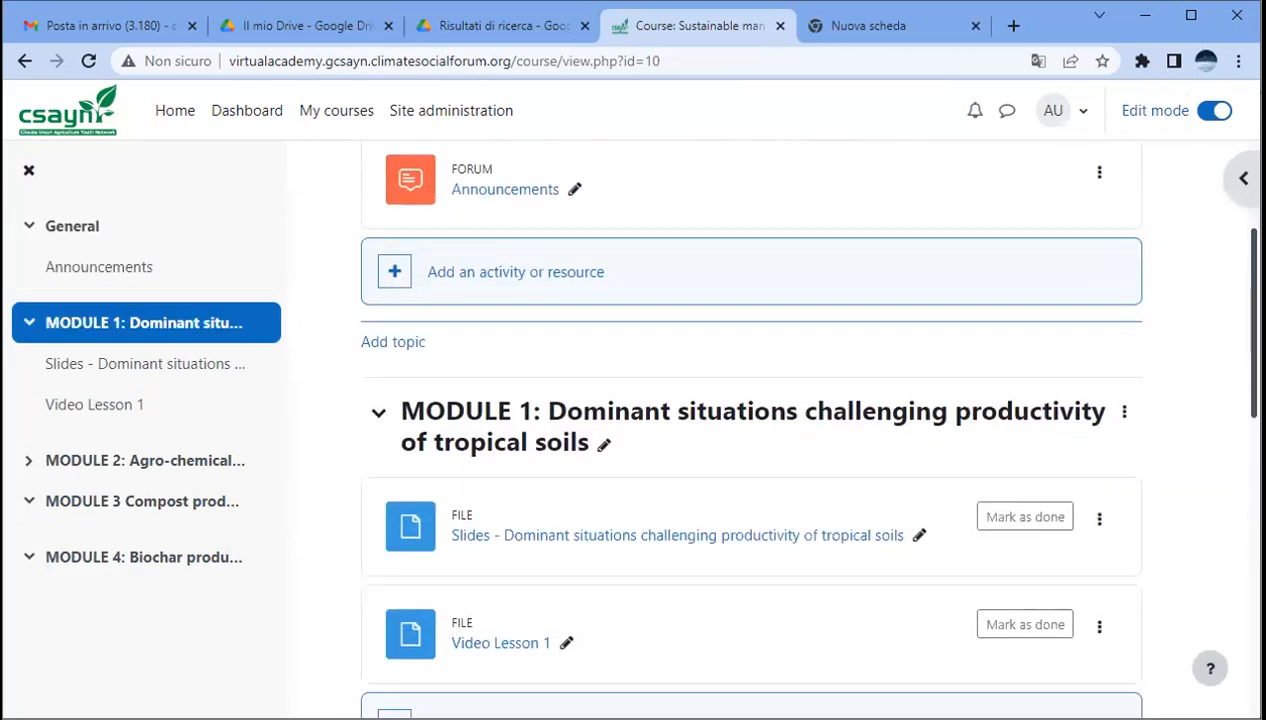
{"action": "scroll", "coordinate": [750, 420], "scroll_direction": "down", "scroll_amount": 1}
{"action": "scroll", "coordinate": [750, 420], "scroll_direction": "down", "scroll_amount": 1}
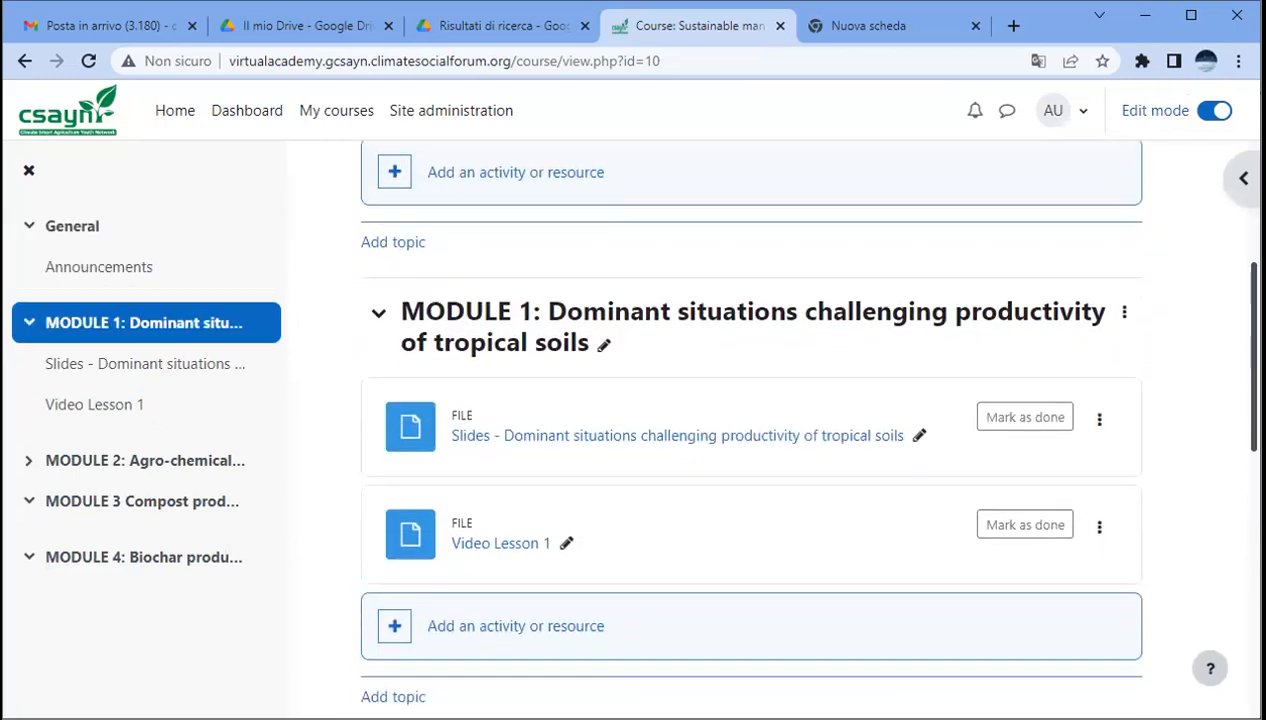
{"action": "scroll", "coordinate": [1056, 199], "scroll_direction": "up", "scroll_amount": 2}
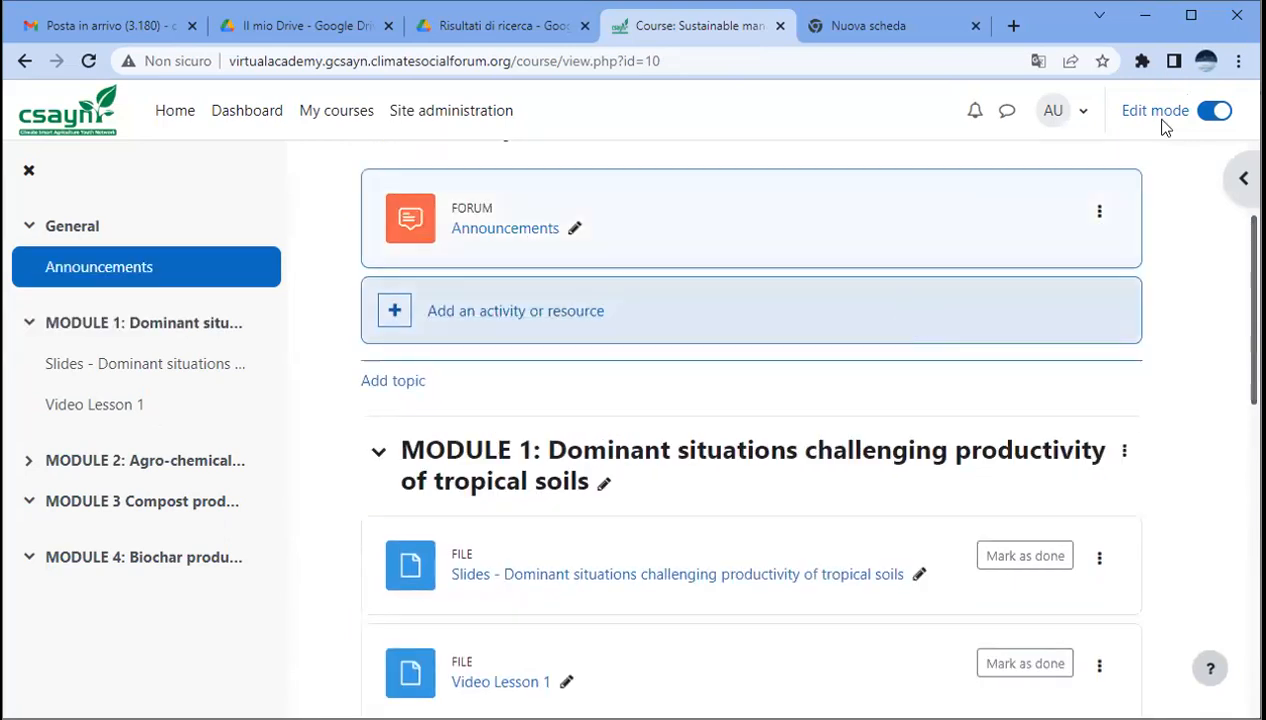
{"action": "left_click", "coordinate": [1200, 111]}
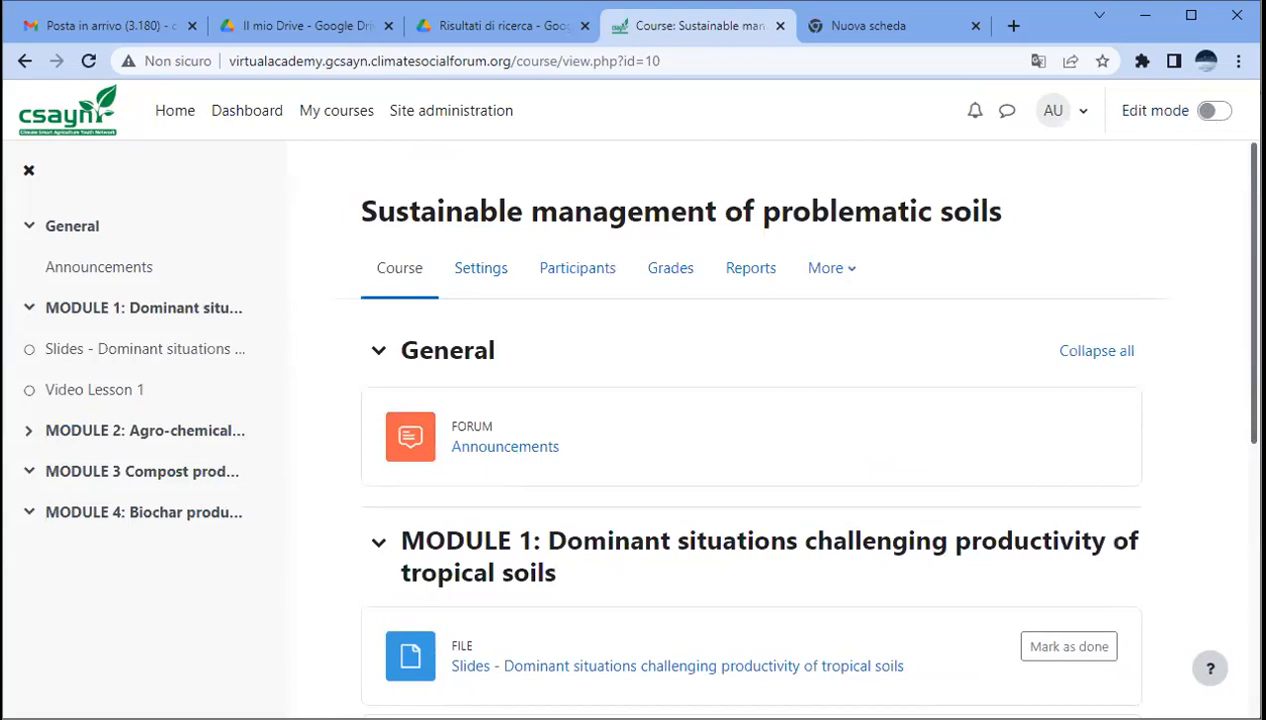
Turn edit mode back on for the course and review the options for adding content to the General section
{"action": "left_click", "coordinate": [1213, 113]}
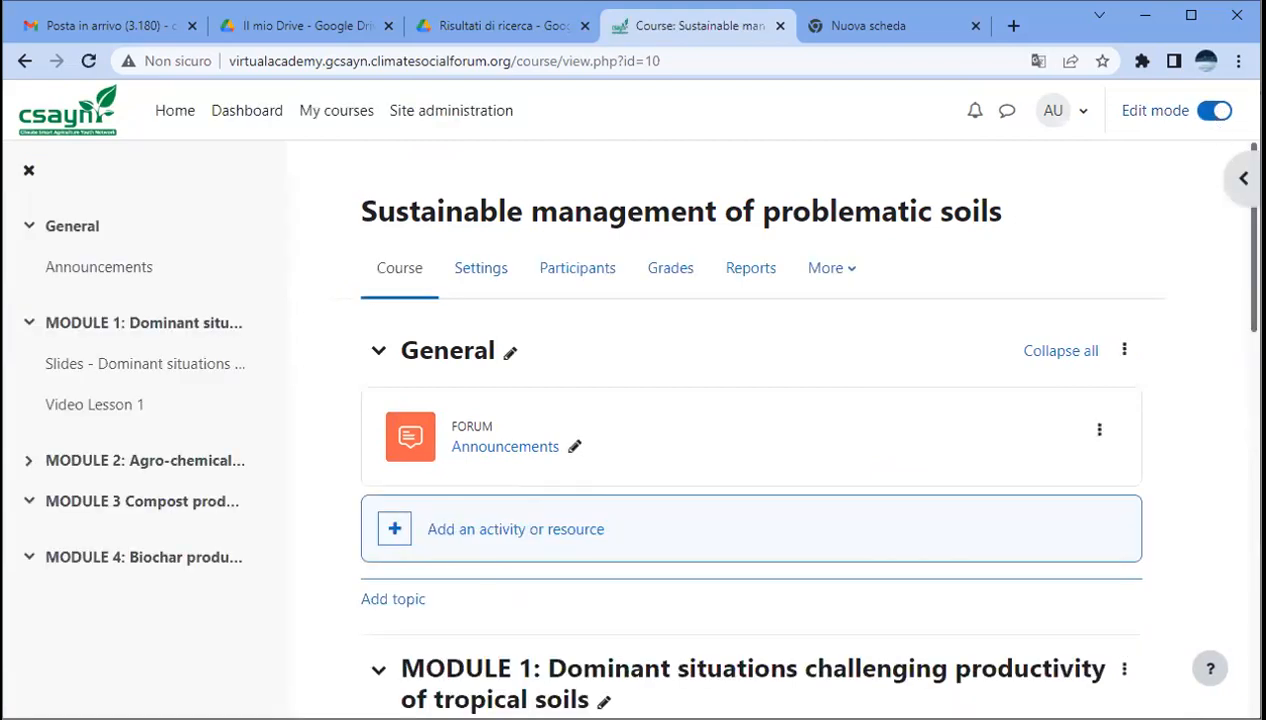
{"action": "scroll", "coordinate": [752, 430], "scroll_direction": "down", "scroll_amount": 1}
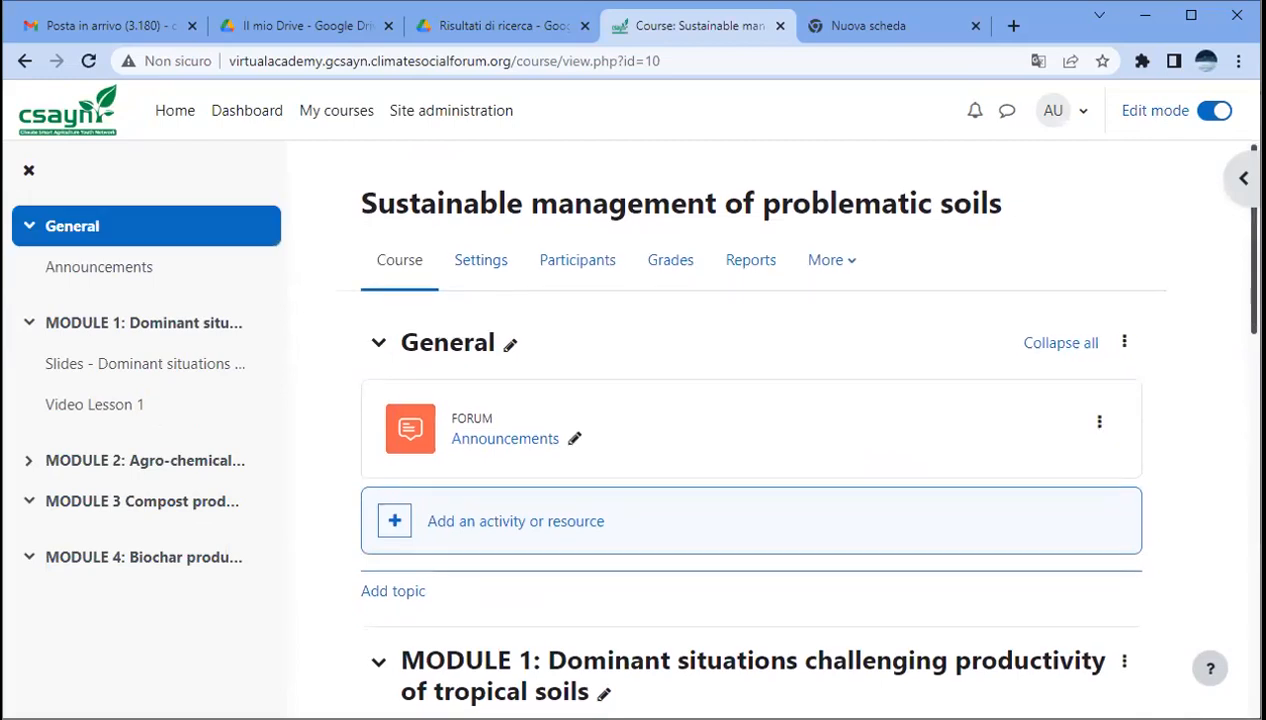
{"action": "scroll", "coordinate": [752, 430], "scroll_direction": "down", "scroll_amount": 1}
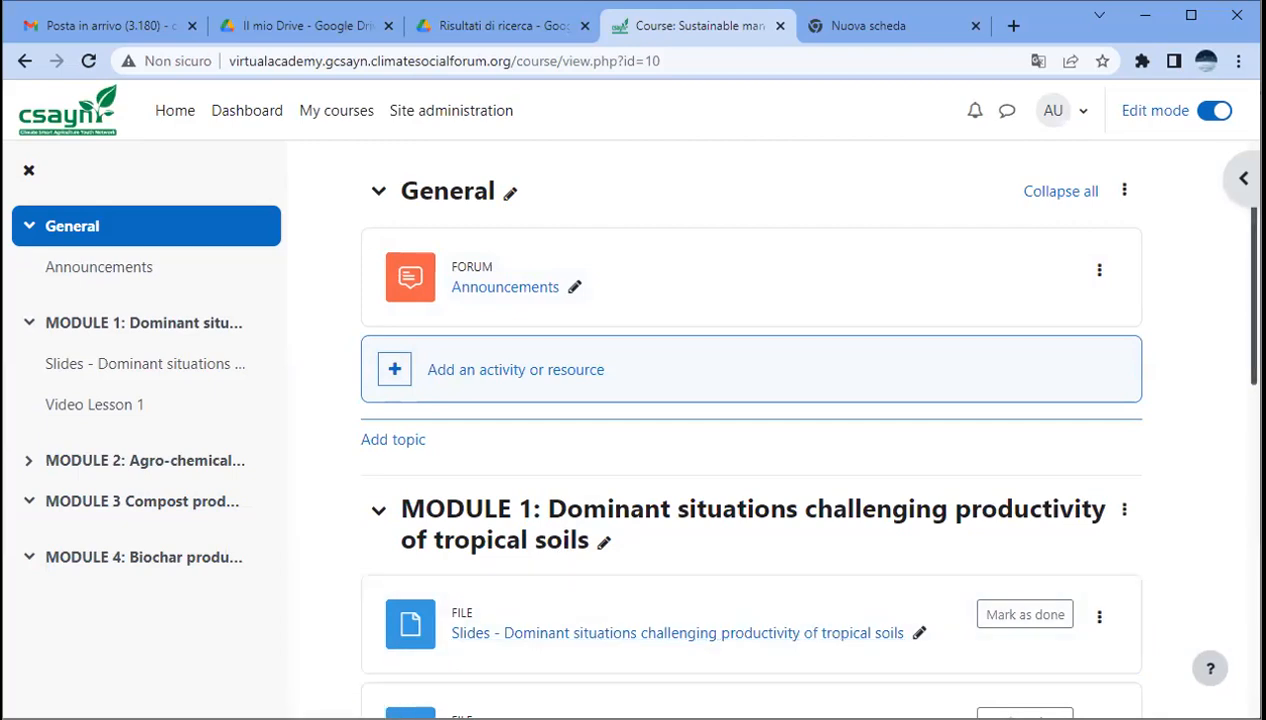
{"action": "scroll", "coordinate": [750, 430], "scroll_direction": "down", "scroll_amount": 1}
{"action": "scroll", "coordinate": [667, 234], "scroll_direction": "up", "scroll_amount": 1}
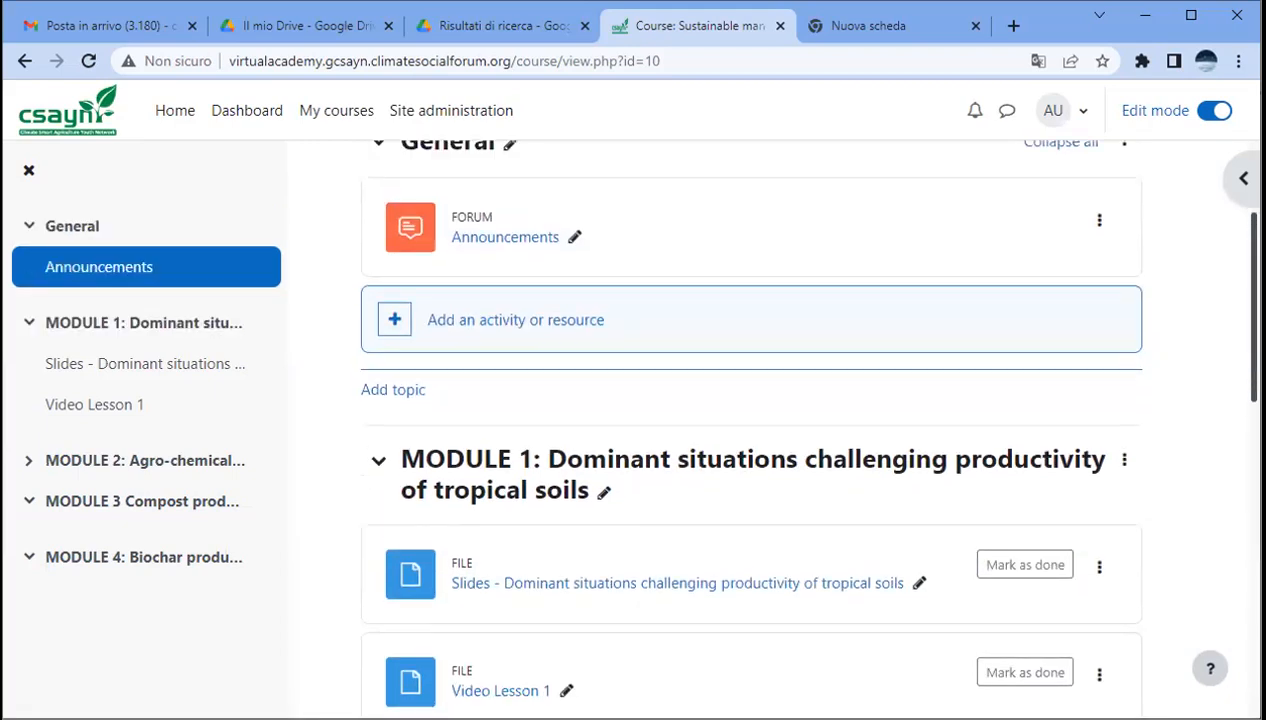
Browse the activities and resources available for the General section, and close the chooser without adding any
{"action": "left_click", "coordinate": [571, 322]}
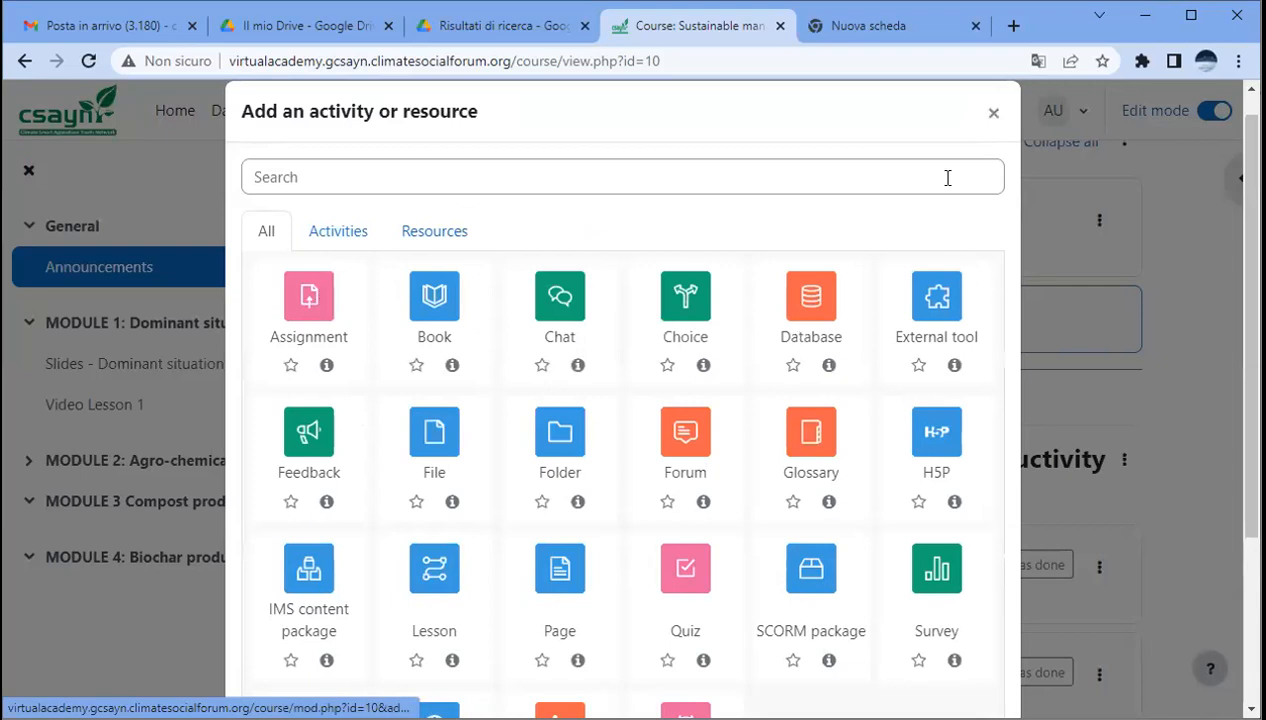
{"action": "left_click", "coordinate": [991, 131]}
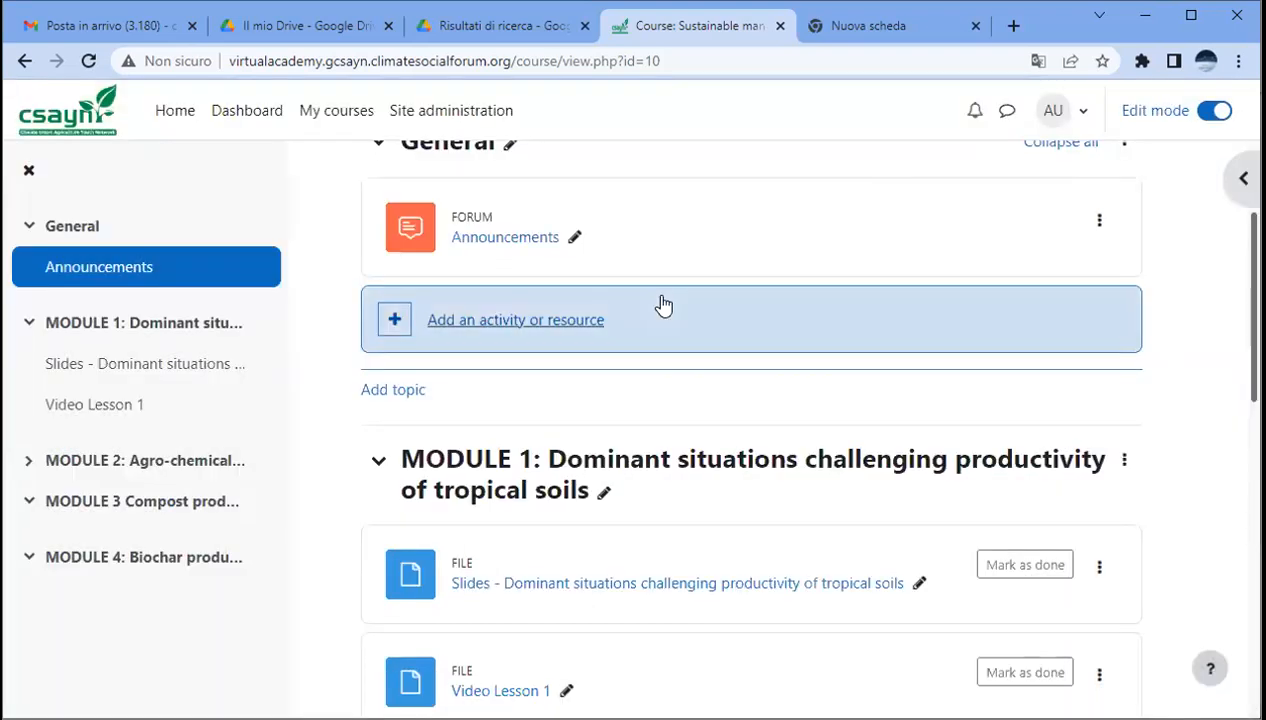
{"action": "left_click", "coordinate": [500, 322]}
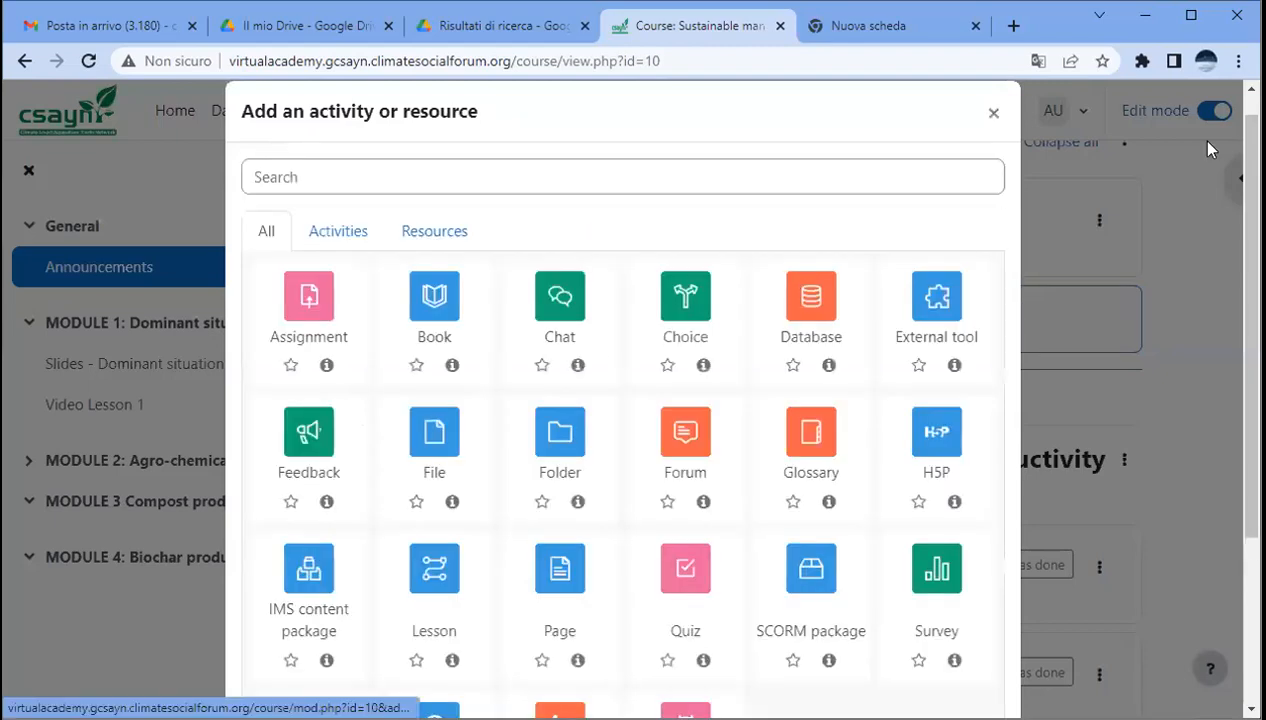
{"action": "left_click_drag", "start_coordinate": [1251, 325], "coordinate": [1251, 376]}
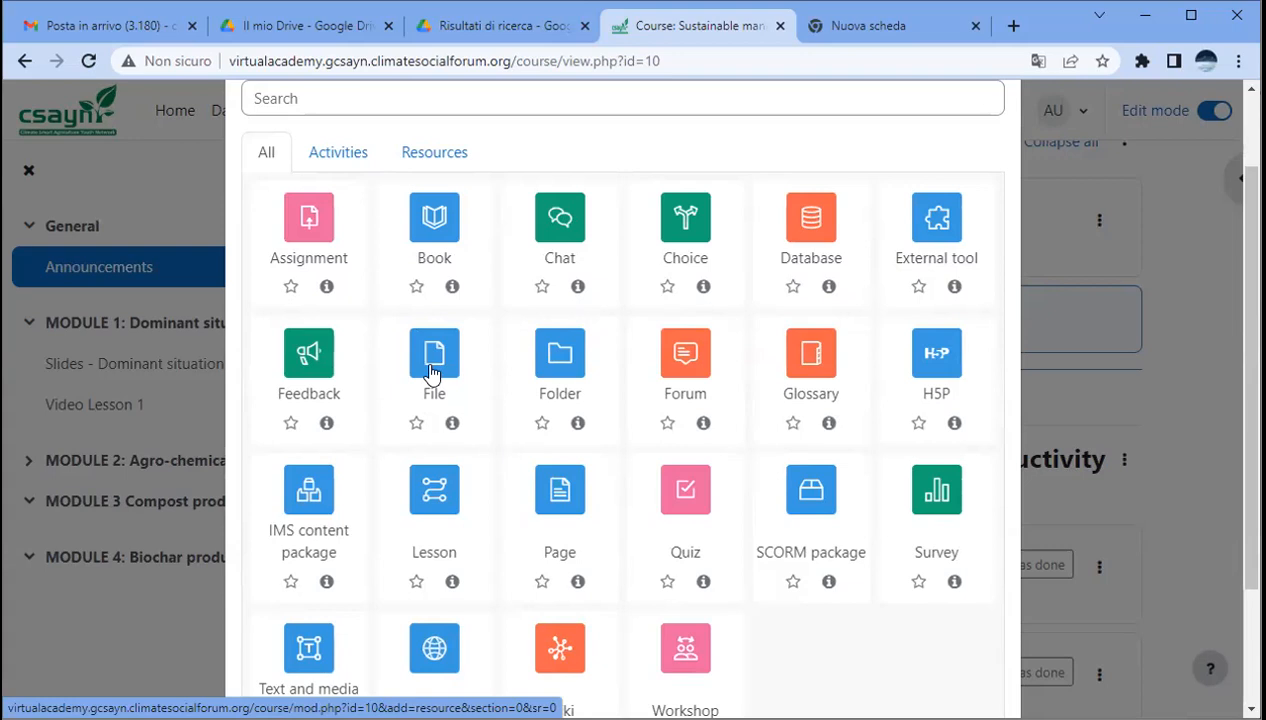
{"action": "left_click", "coordinate": [1099, 262]}
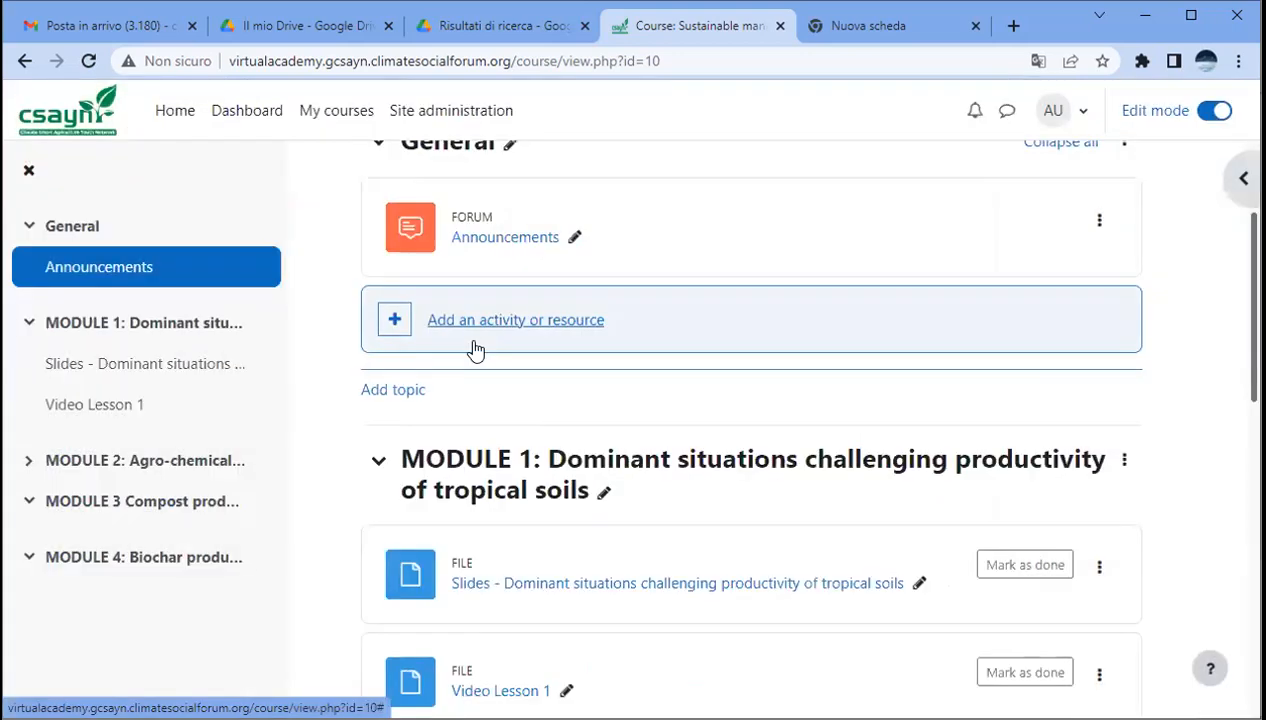
Start adding a File resource to the General section and name it TEST_SLIDES
{"action": "left_click", "coordinate": [481, 325]}
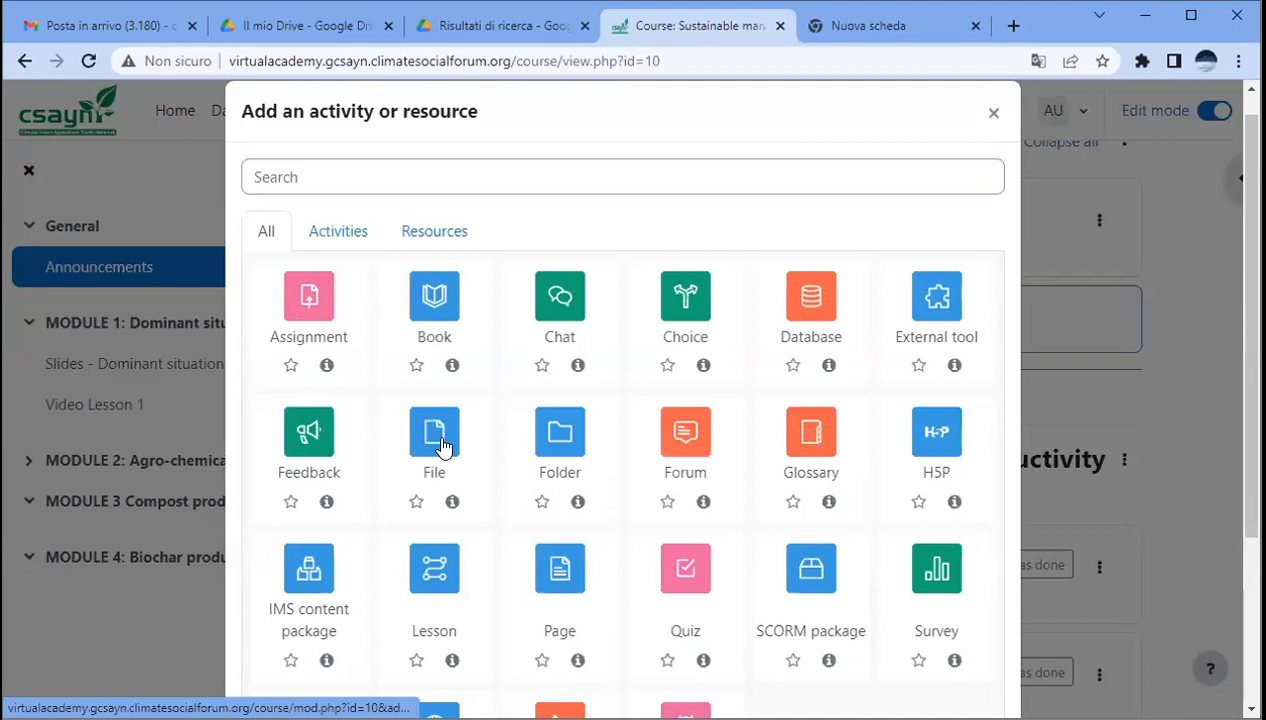
{"action": "left_click", "coordinate": [443, 445]}
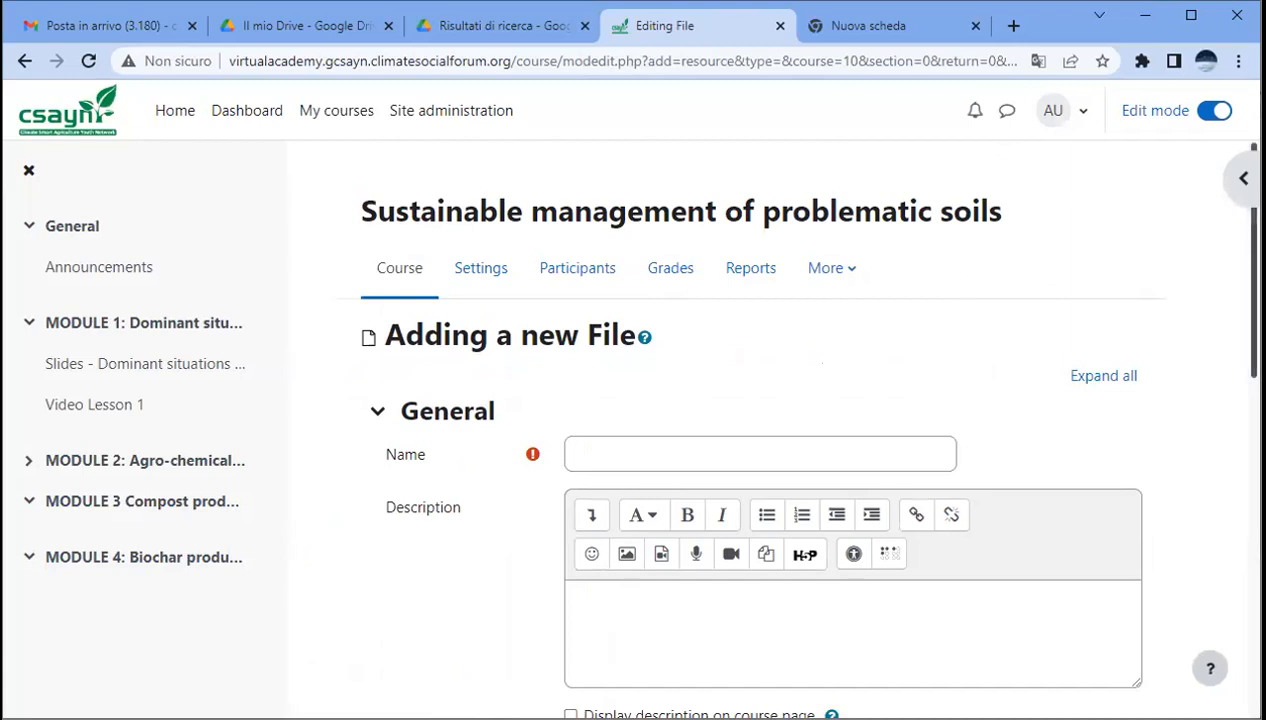
{"action": "scroll", "coordinate": [744, 450], "scroll_direction": "down", "scroll_amount": 1}
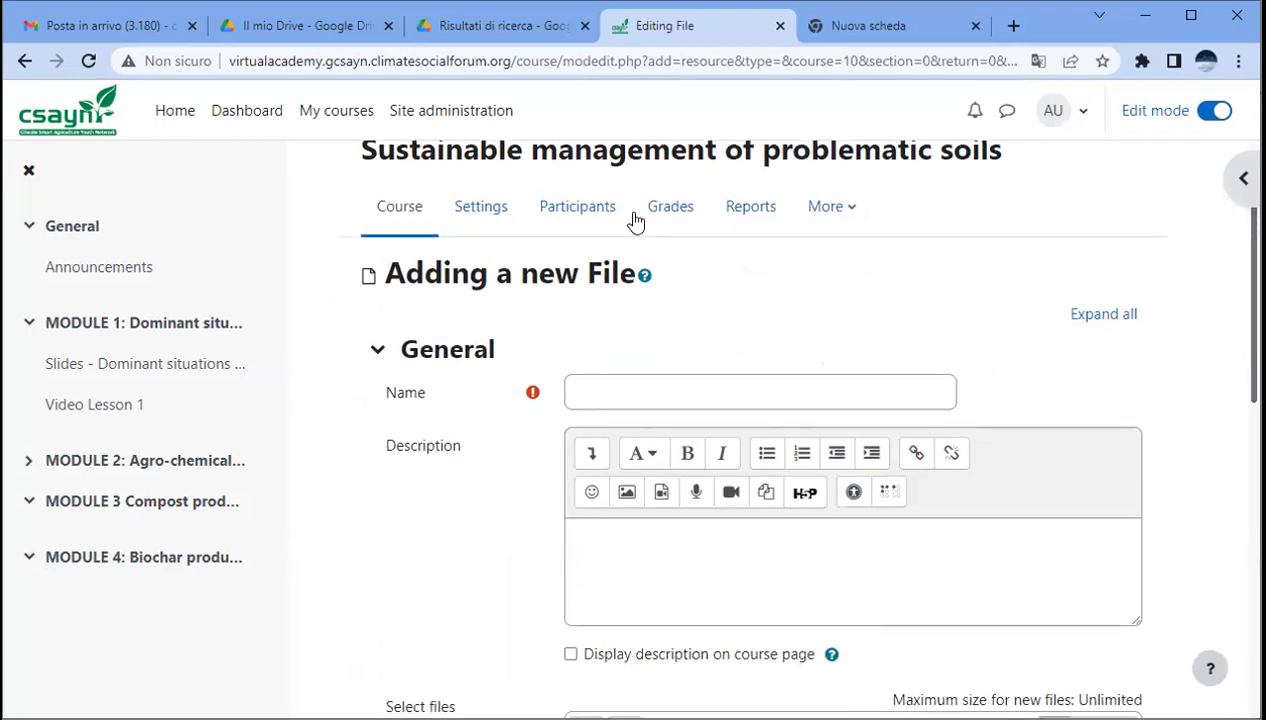
{"action": "left_click", "coordinate": [616, 390]}
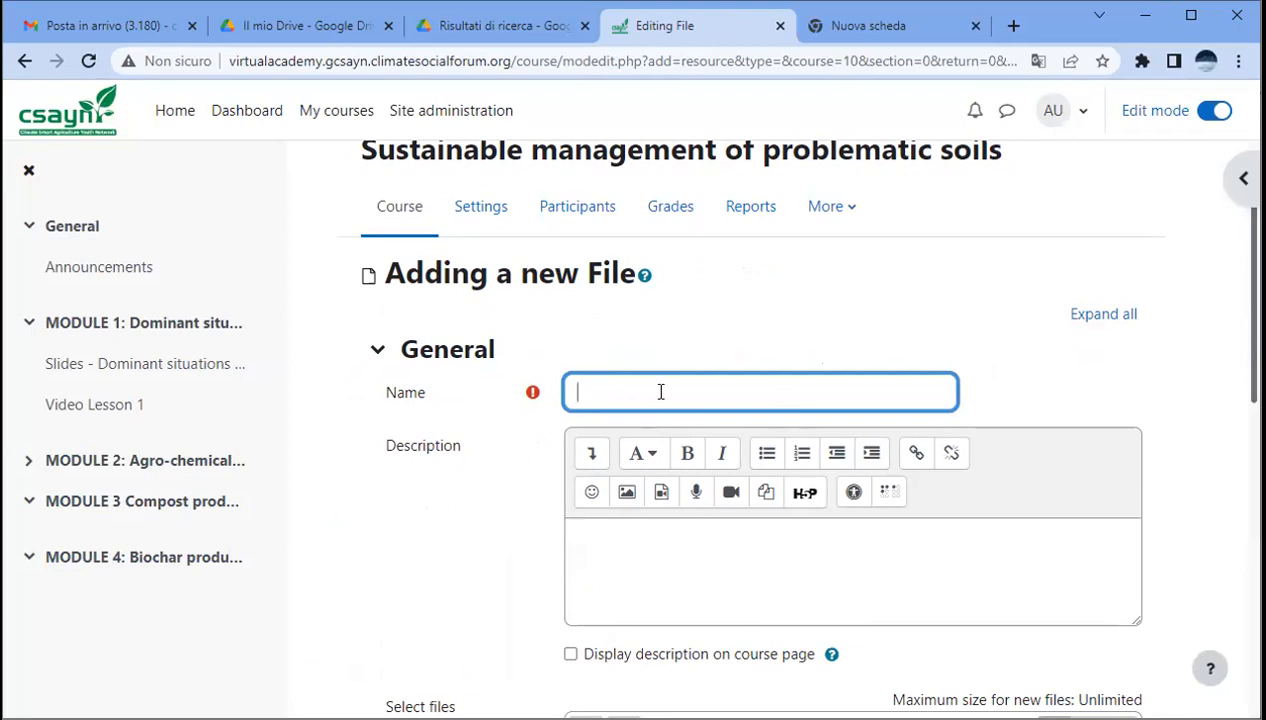
{"action": "type", "text": "EST "}
{"action": "type", "text": "SLIDES"}
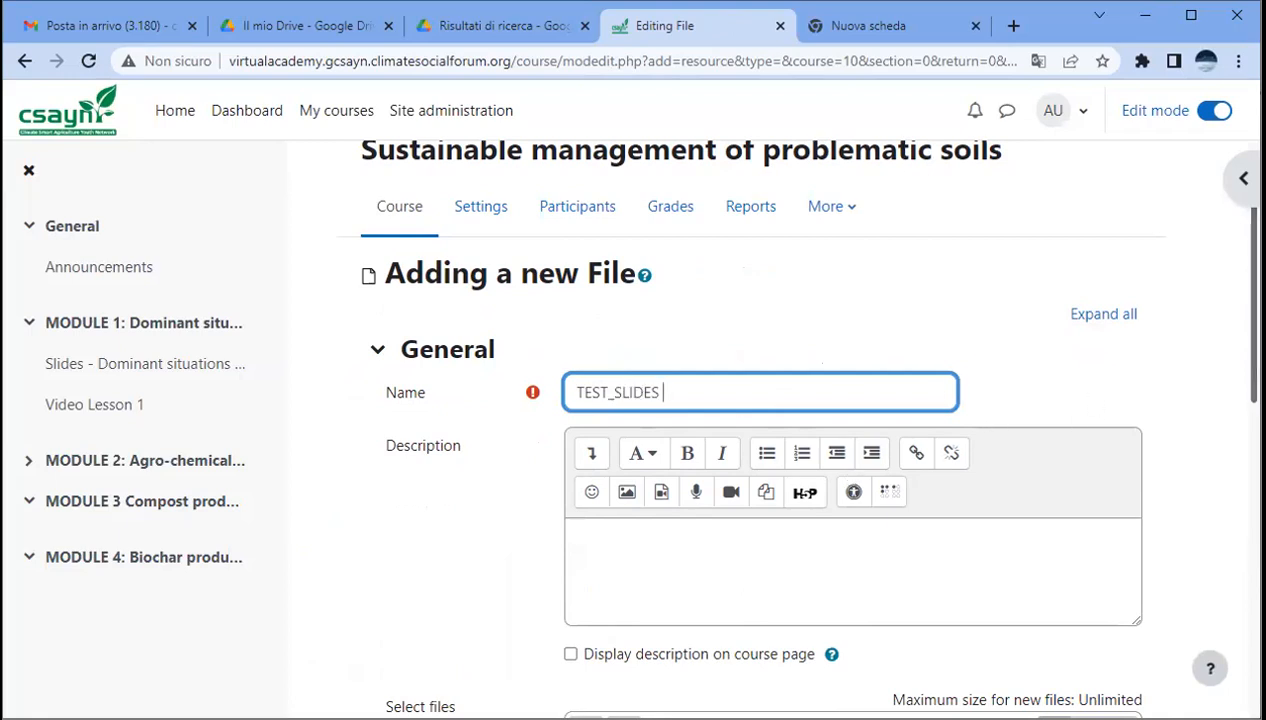
Enter "Test material . To test how to upload" as the description of the new File resource
{"action": "scroll", "coordinate": [789, 424], "scroll_direction": "down", "scroll_amount": 1}
{"action": "left_click", "coordinate": [684, 541]}
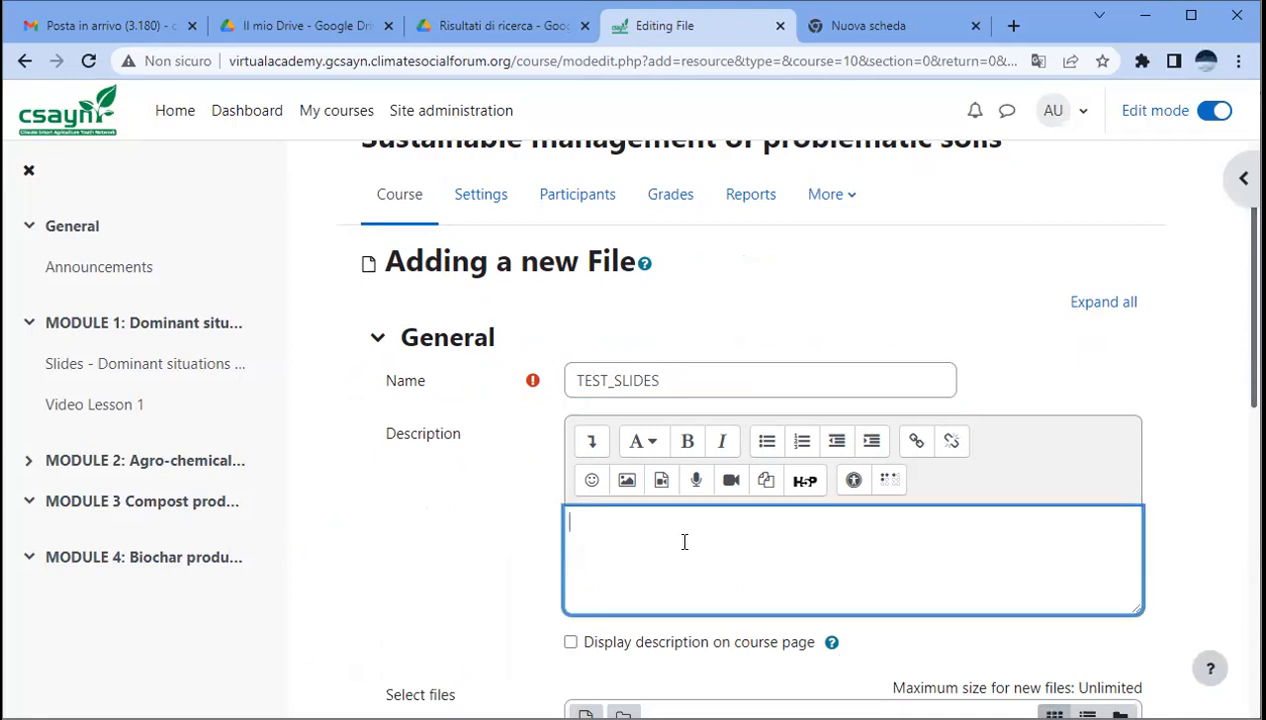
{"action": "type", "text": "Test material . To "}
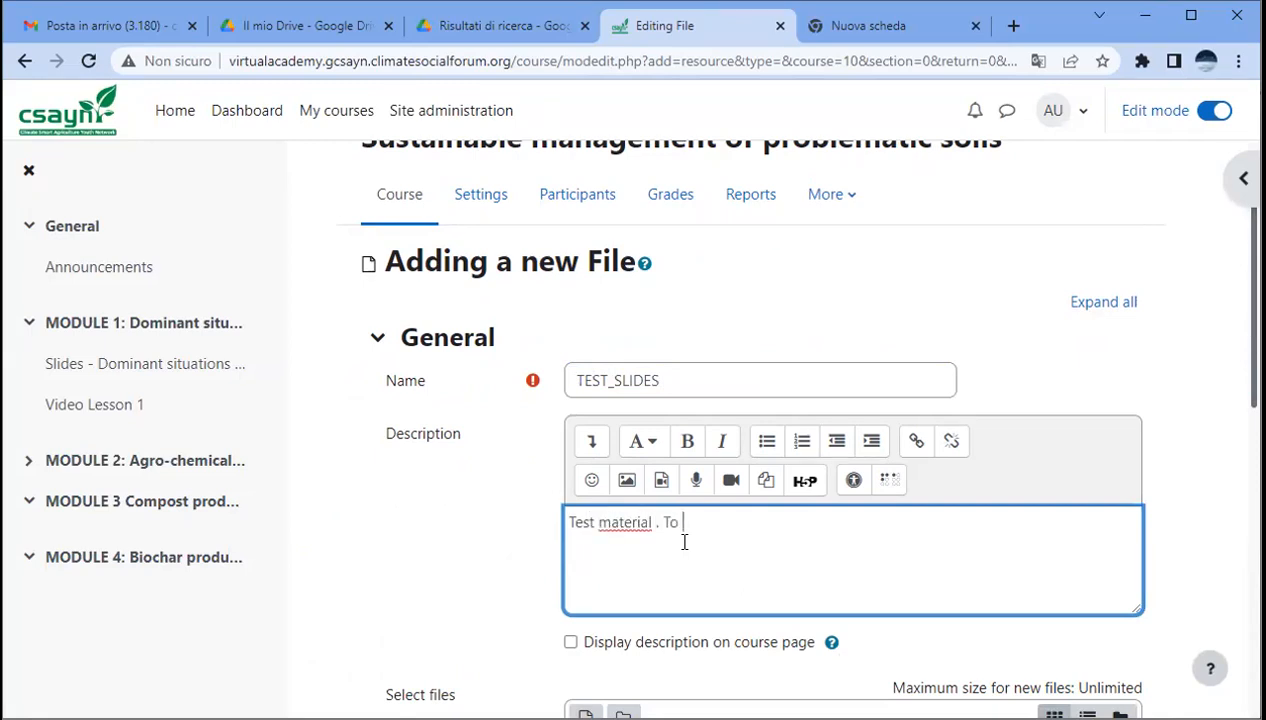
{"action": "type", "text": "test how to uploa"}
Shrink the browser window and add wcpec8_Nr2591_AbstractStatusConfirm.pdf to the resource's selected files
{"action": "scroll", "coordinate": [805, 424], "scroll_direction": "down", "scroll_amount": 3}
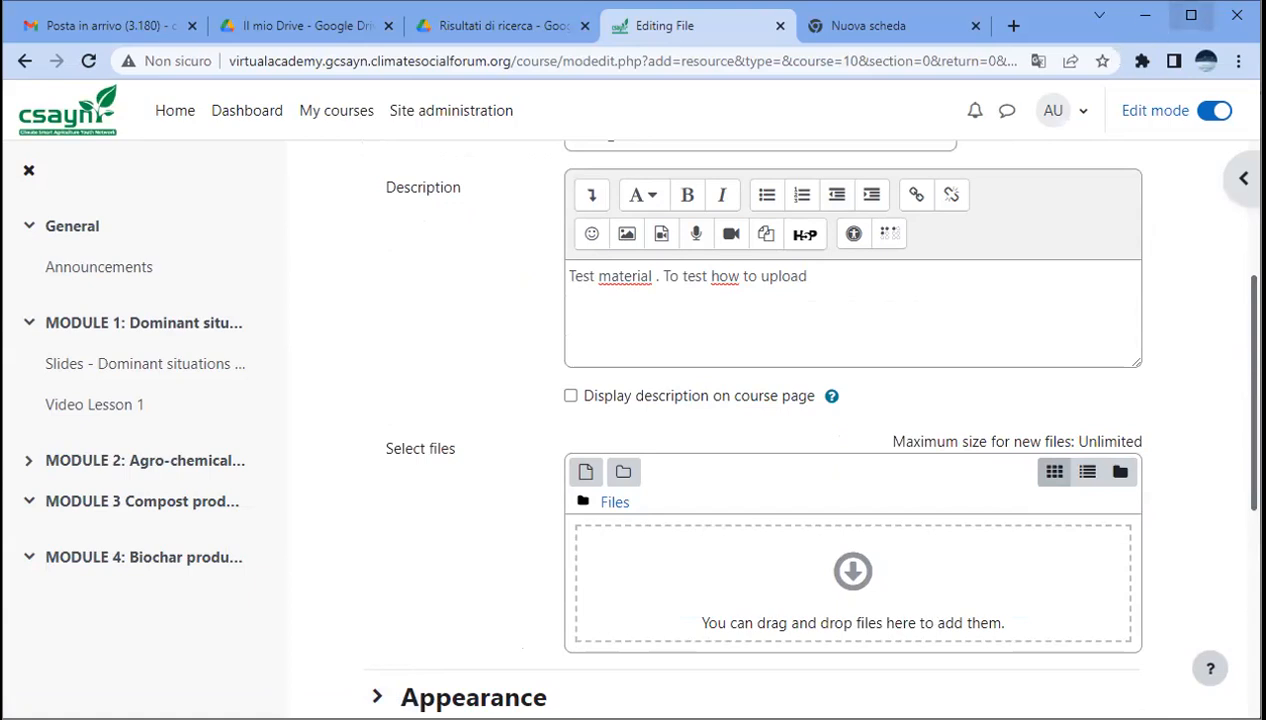
{"action": "left_click", "coordinate": [1191, 16]}
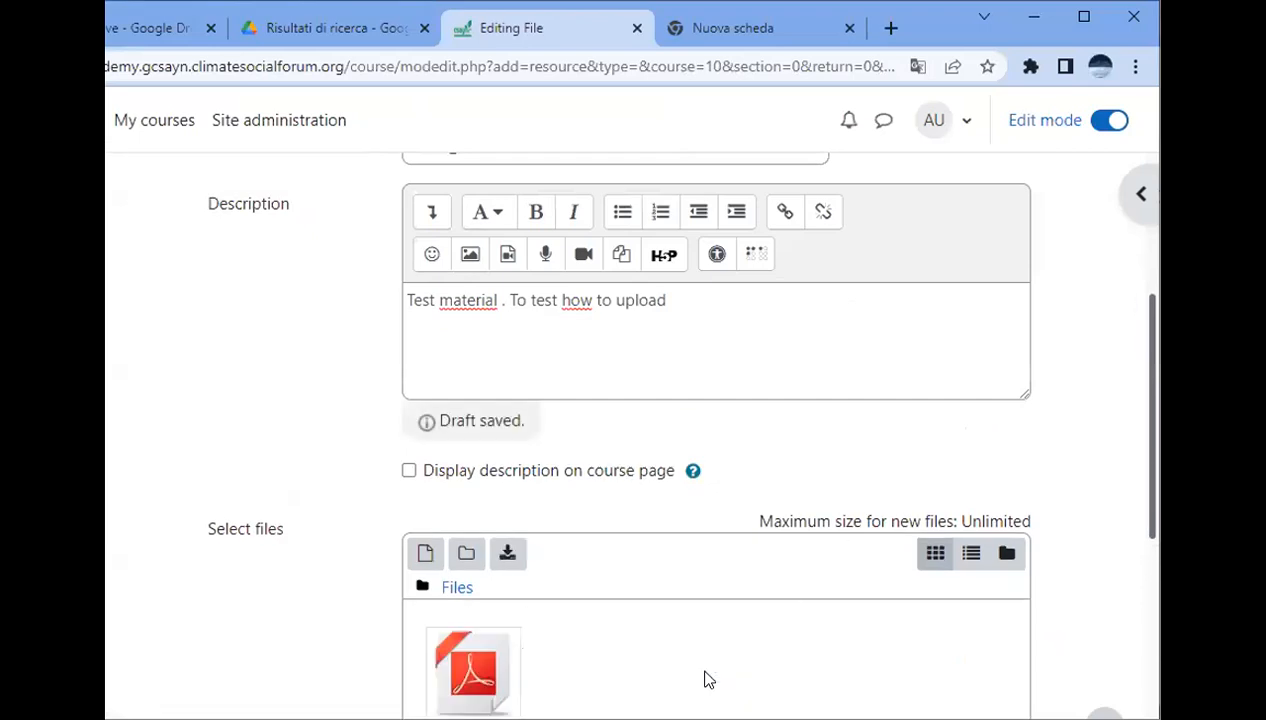
{"action": "left_click_drag", "start_coordinate": [1150, 315], "coordinate": [602, 432]}
Review the added PDF's file details, including author, licence and path, and close them without making changes
{"action": "left_click", "coordinate": [470, 412]}
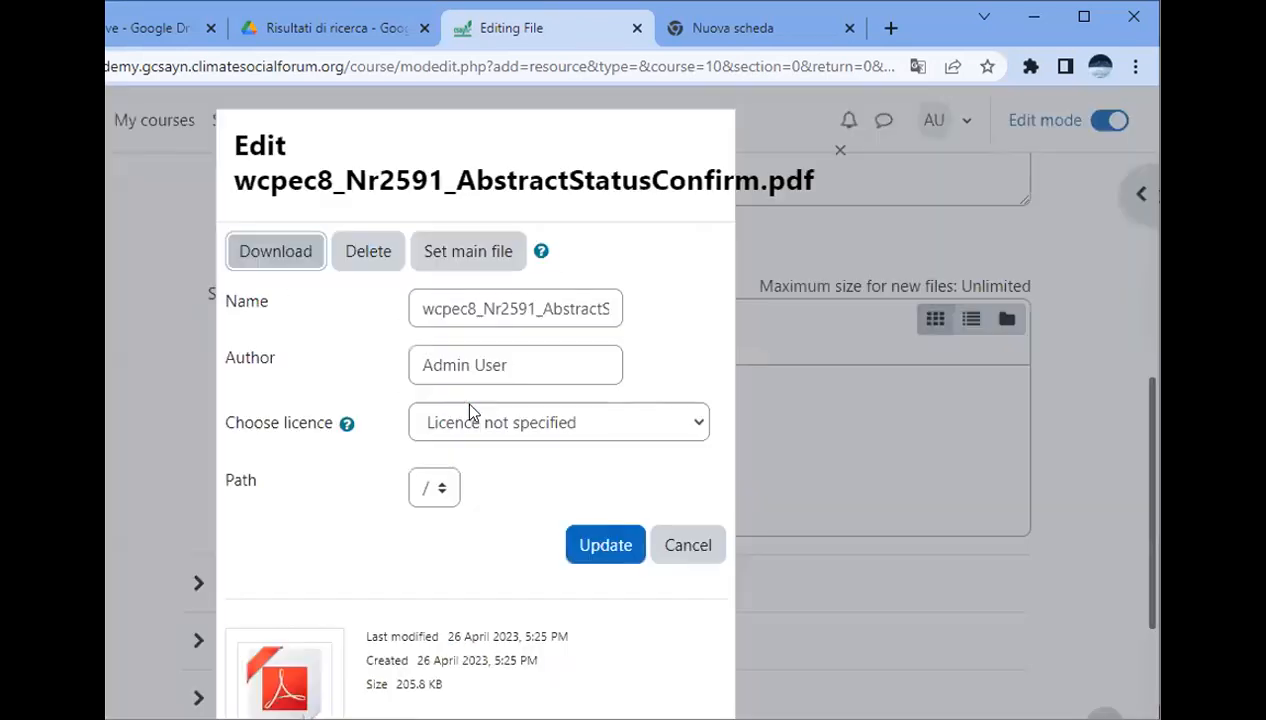
{"action": "left_click", "coordinate": [688, 546]}
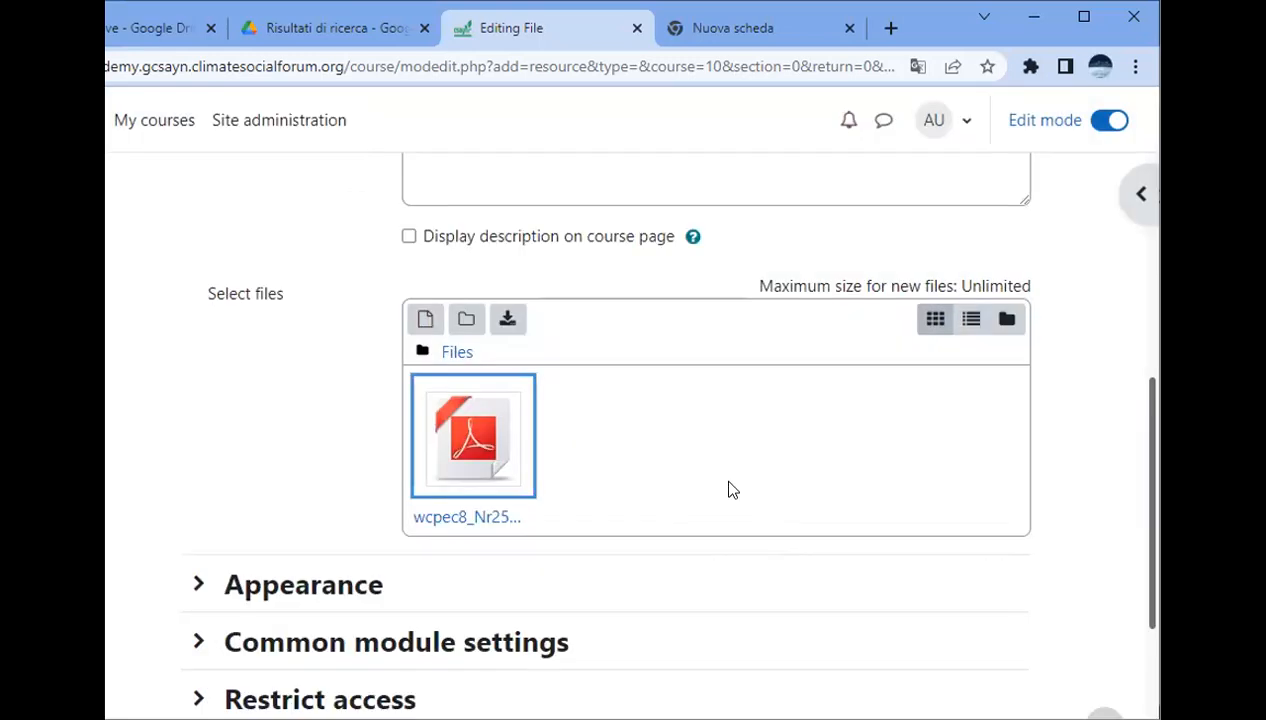
{"action": "right_click", "coordinate": [594, 442]}
{"action": "left_click", "coordinate": [531, 432]}
{"action": "left_click", "coordinate": [524, 427]}
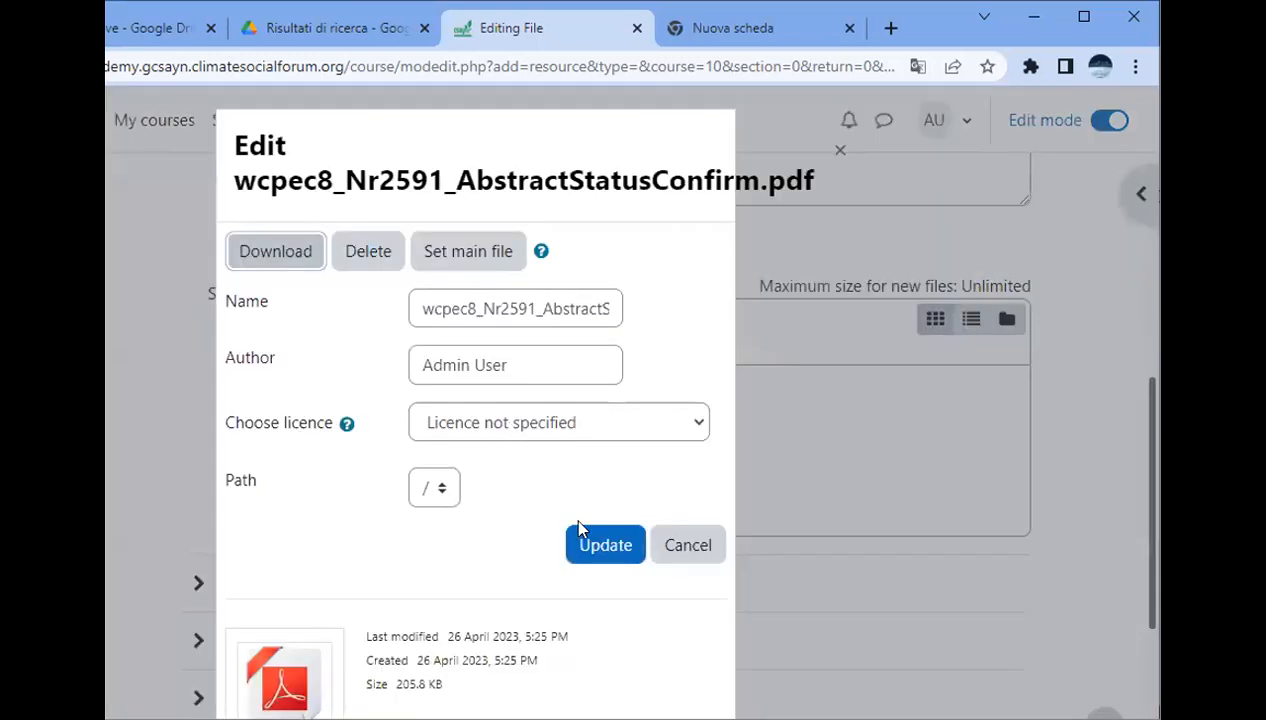
{"action": "left_click", "coordinate": [720, 545]}
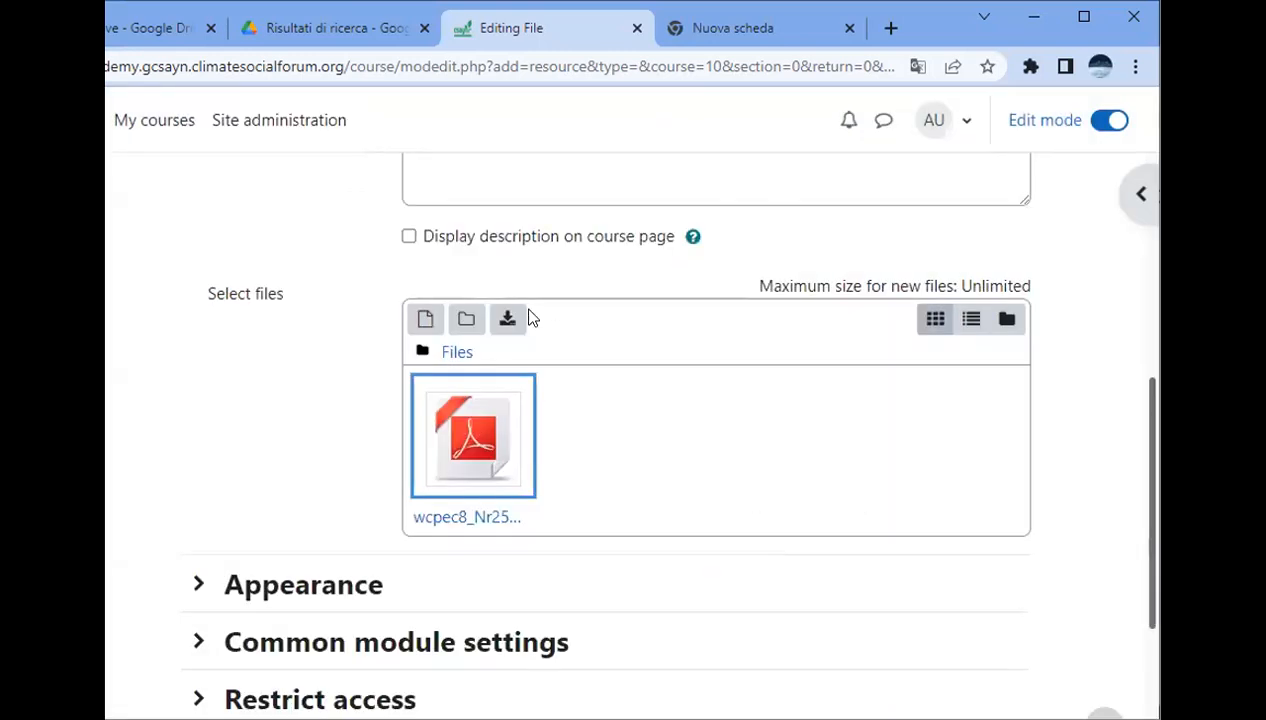
{"action": "left_click", "coordinate": [505, 320]}
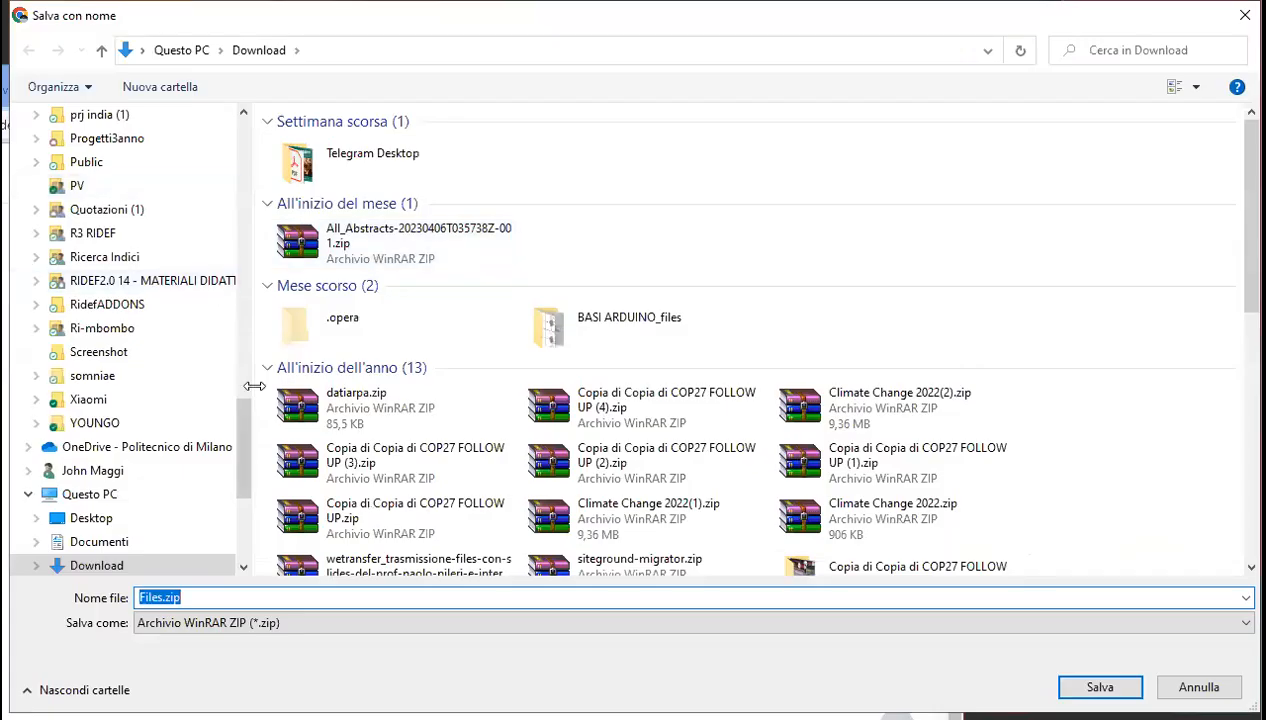
{"action": "left_click_drag", "start_coordinate": [246, 430], "coordinate": [243, 342]}
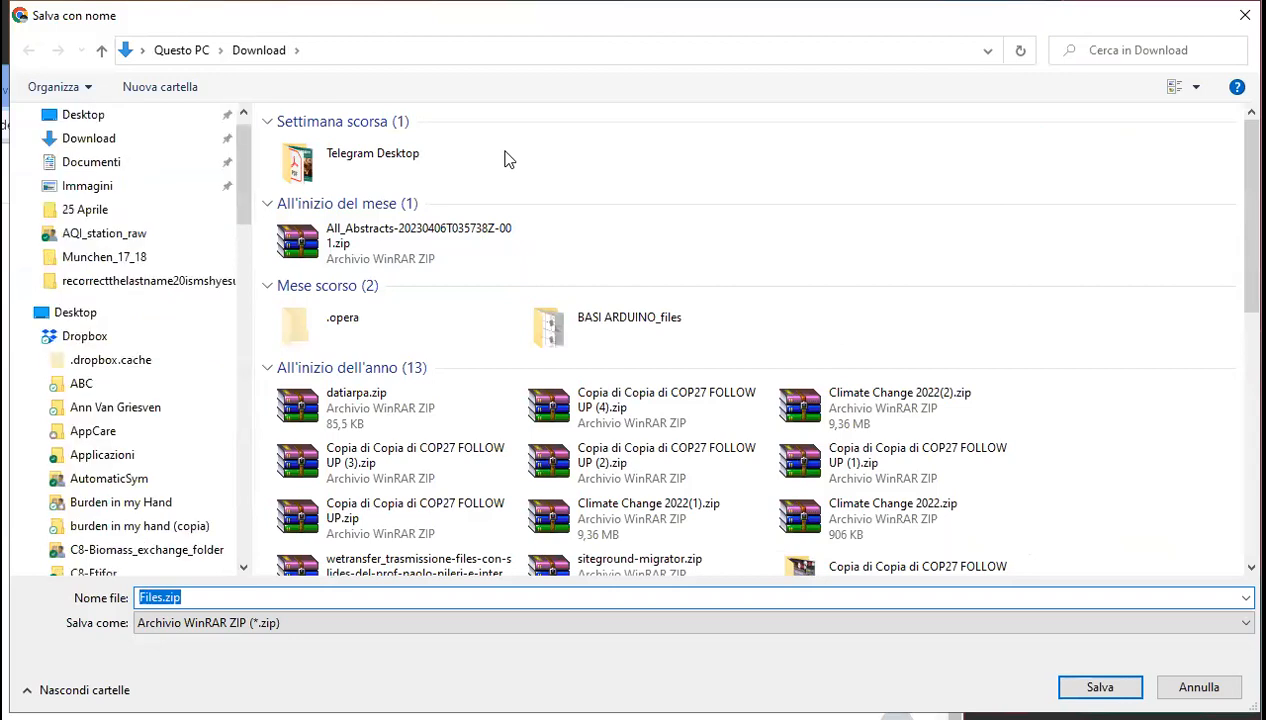
{"action": "left_click", "coordinate": [134, 116]}
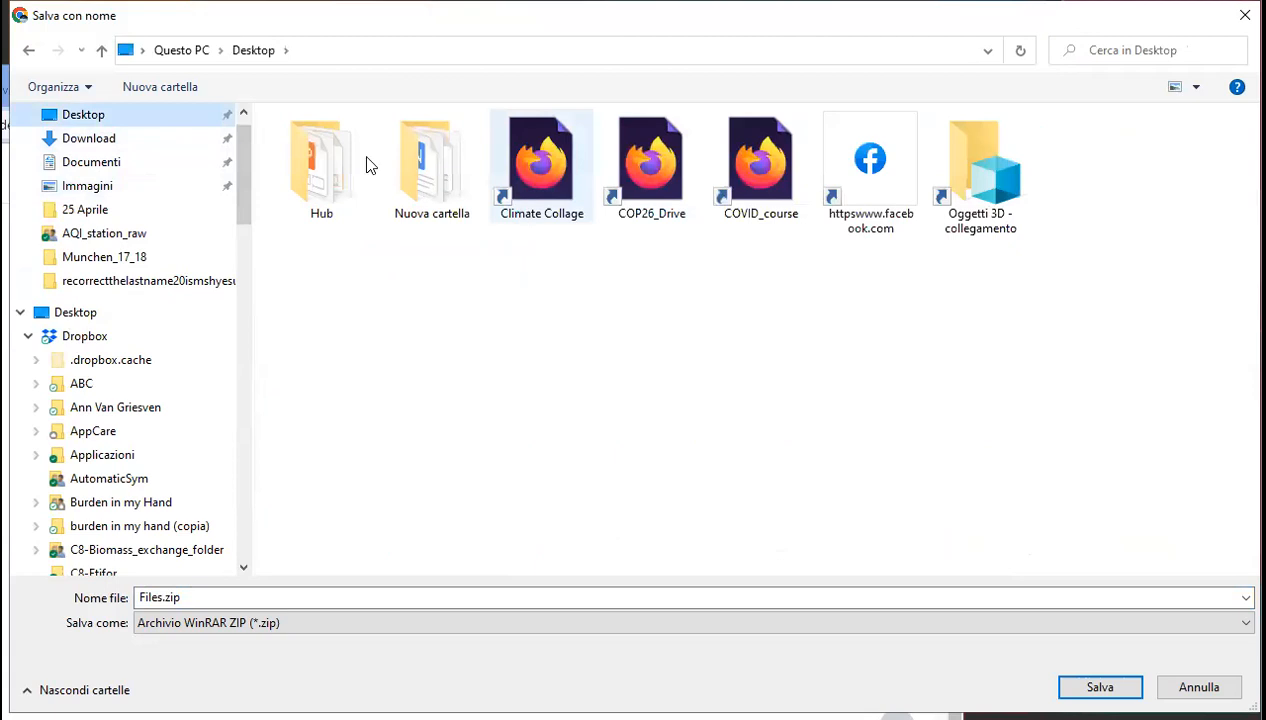
{"action": "left_click", "coordinate": [323, 168]}
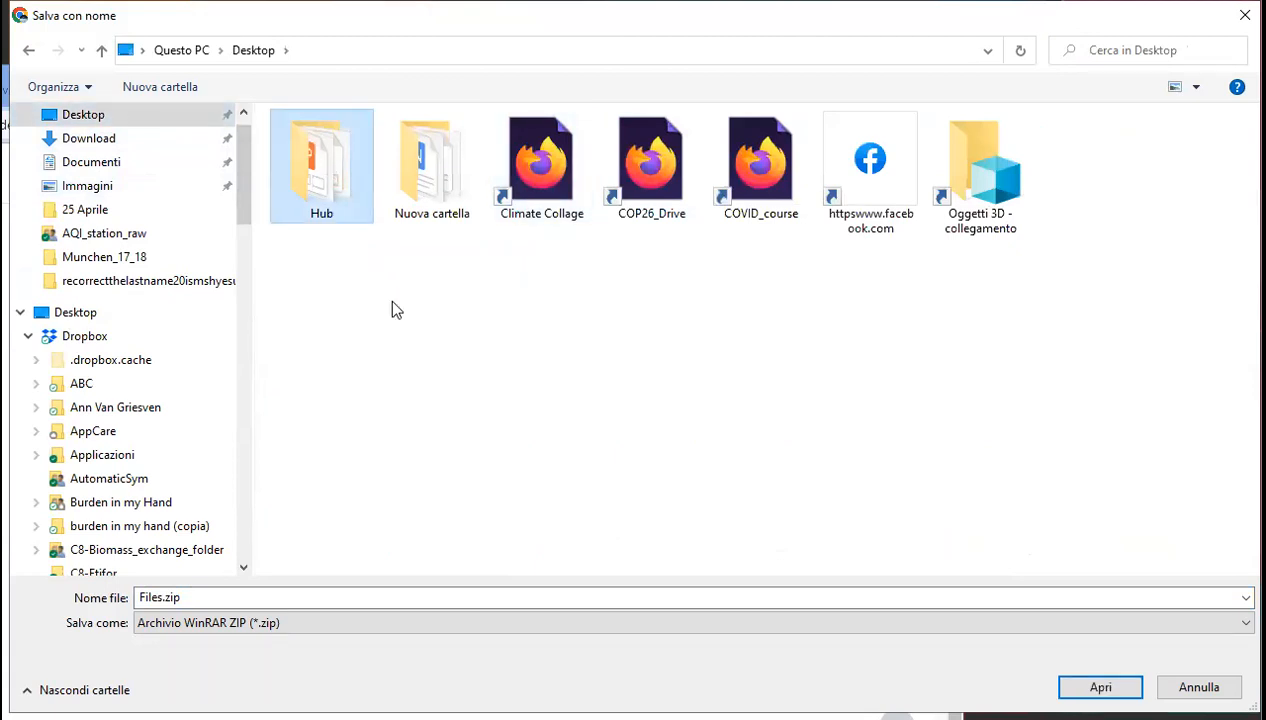
{"action": "double_click", "coordinate": [340, 178]}
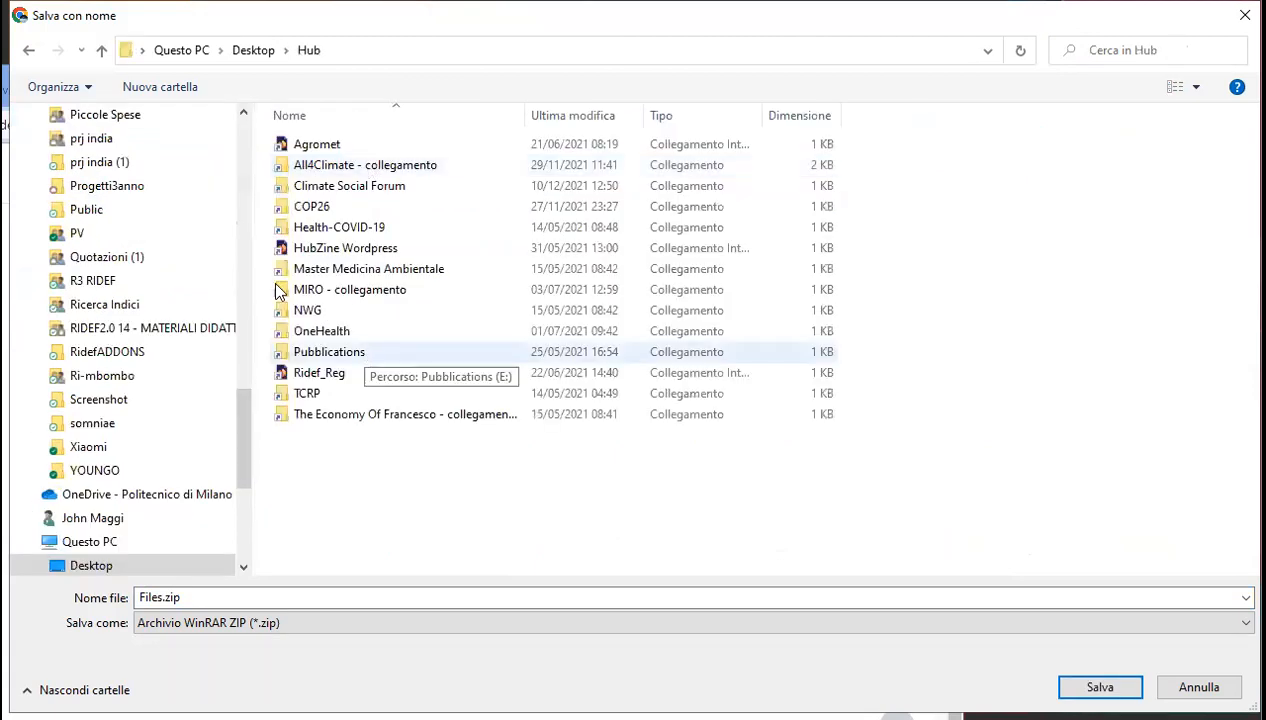
{"action": "double_click", "coordinate": [320, 168]}
{"action": "key", "text": "Return"}
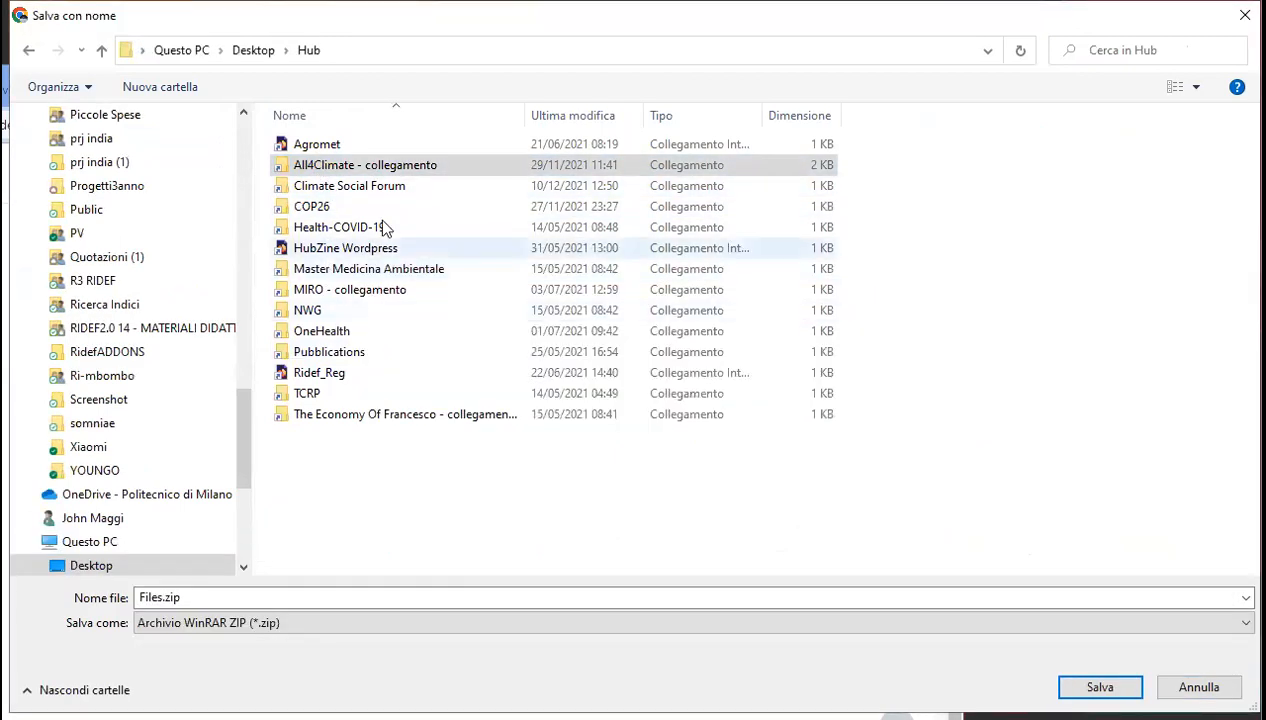
{"action": "left_click", "coordinate": [79, 234]}
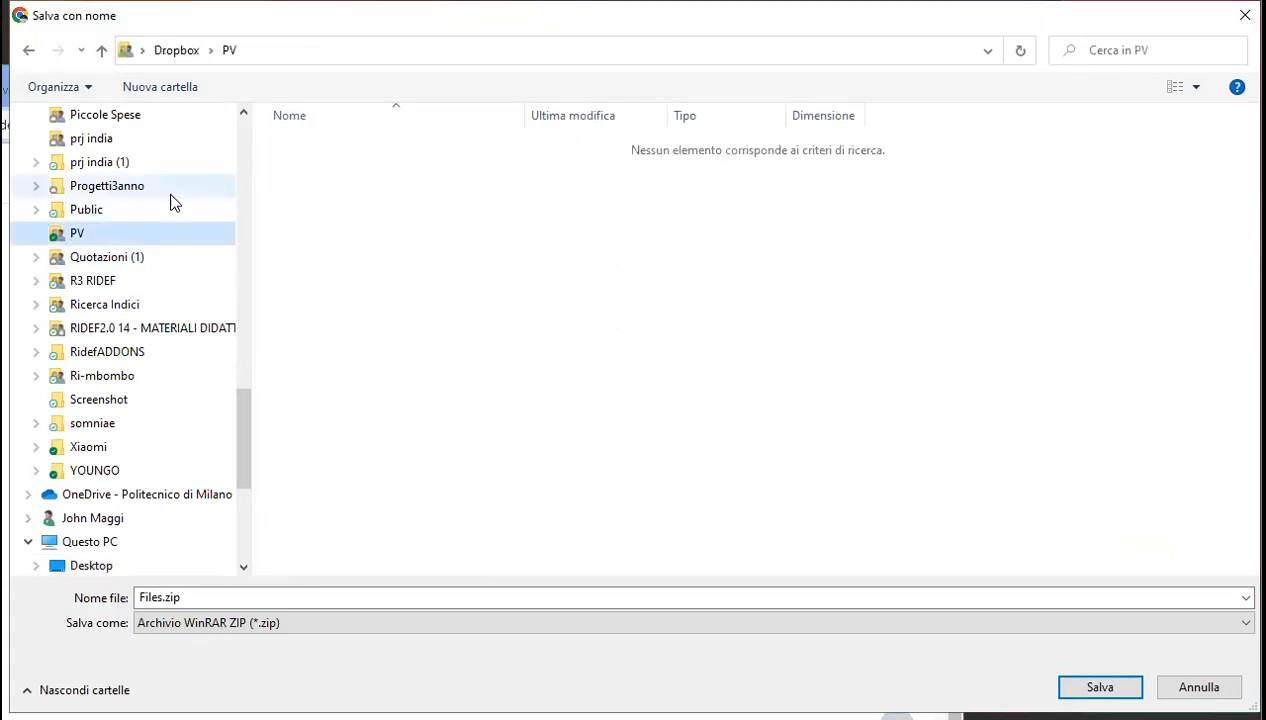
{"action": "left_click", "coordinate": [160, 207]}
{"action": "left_click", "coordinate": [172, 190]}
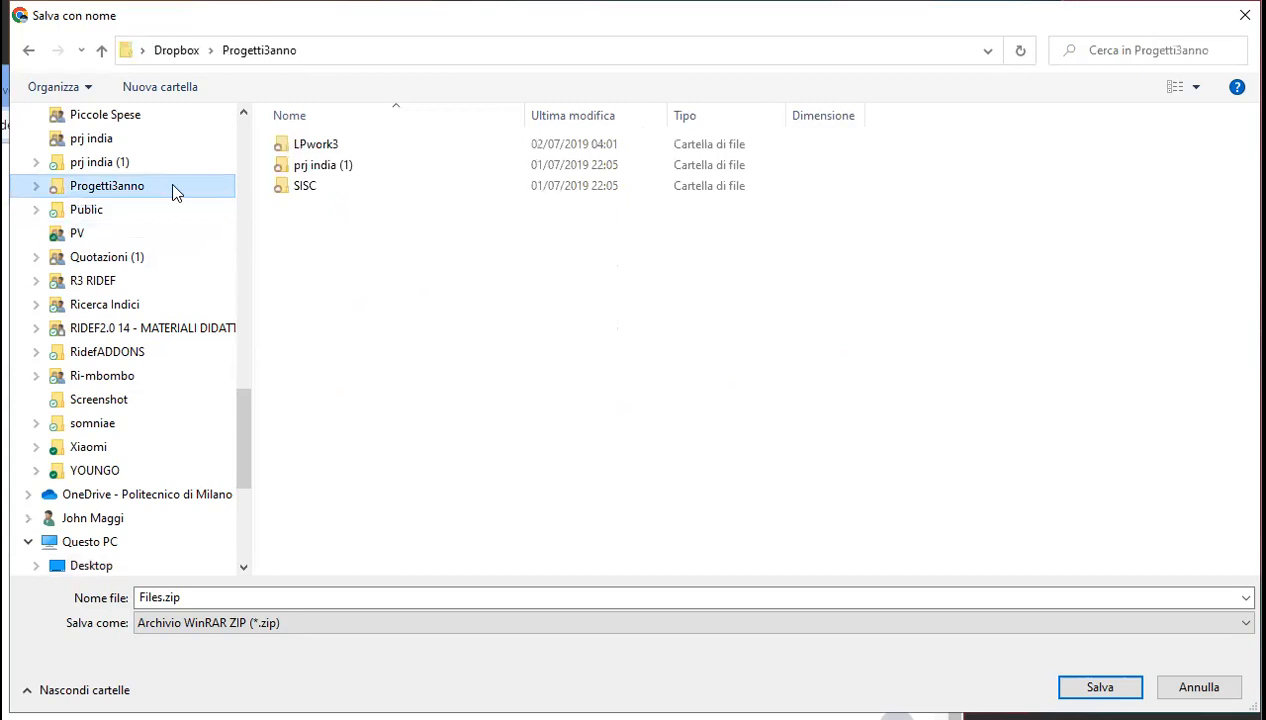
{"action": "double_click", "coordinate": [342, 165]}
{"action": "double_click", "coordinate": [340, 145]}
{"action": "double_click", "coordinate": [340, 140]}
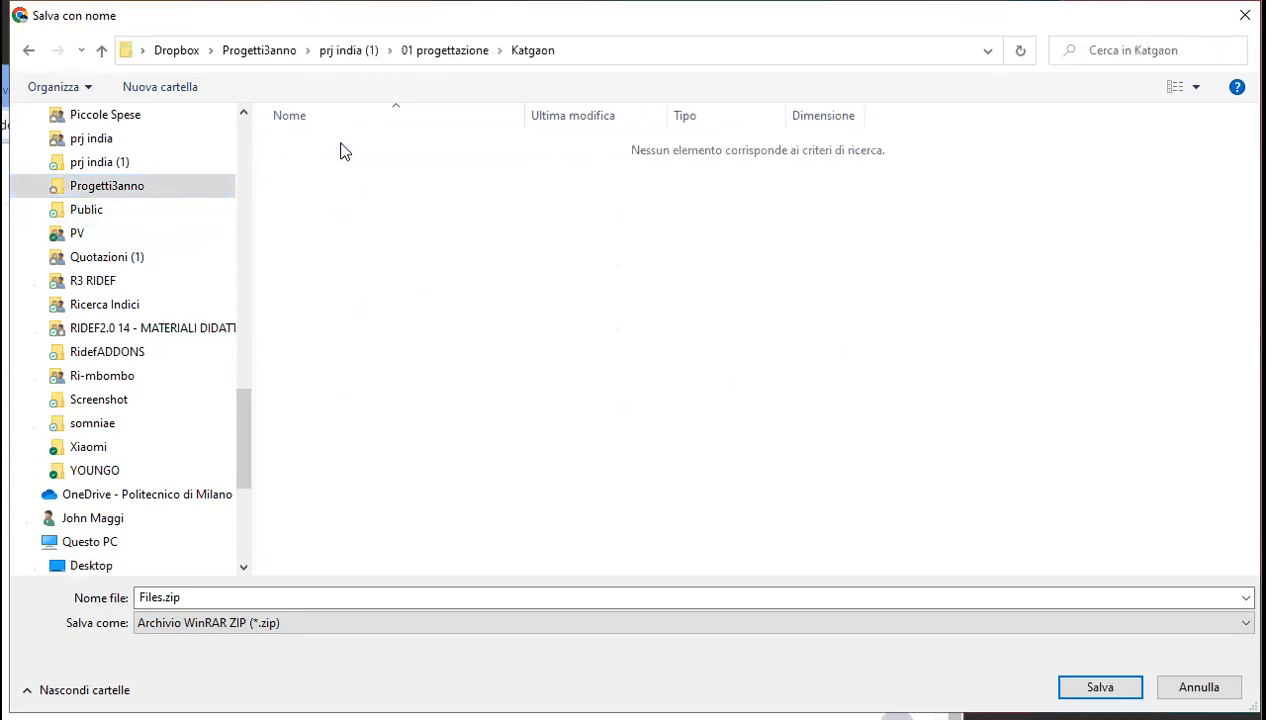
{"action": "left_click", "coordinate": [150, 146]}
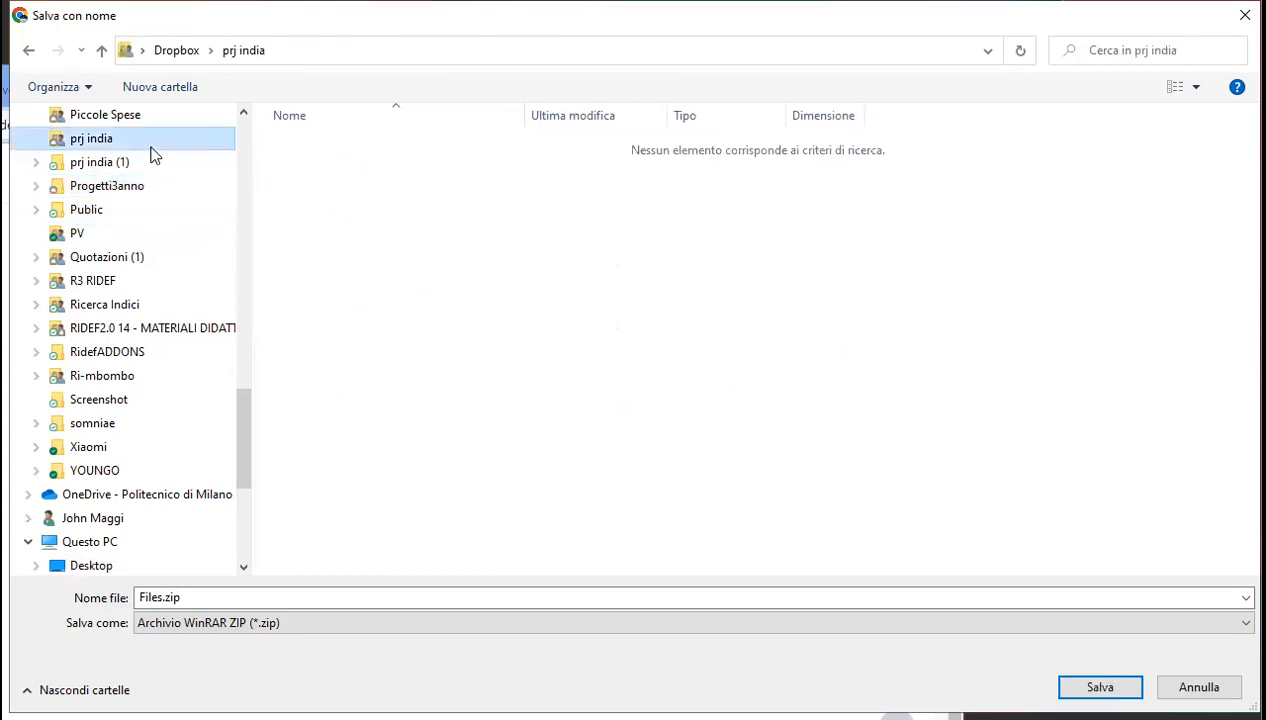
{"action": "left_click_drag", "start_coordinate": [246, 458], "coordinate": [249, 423]}
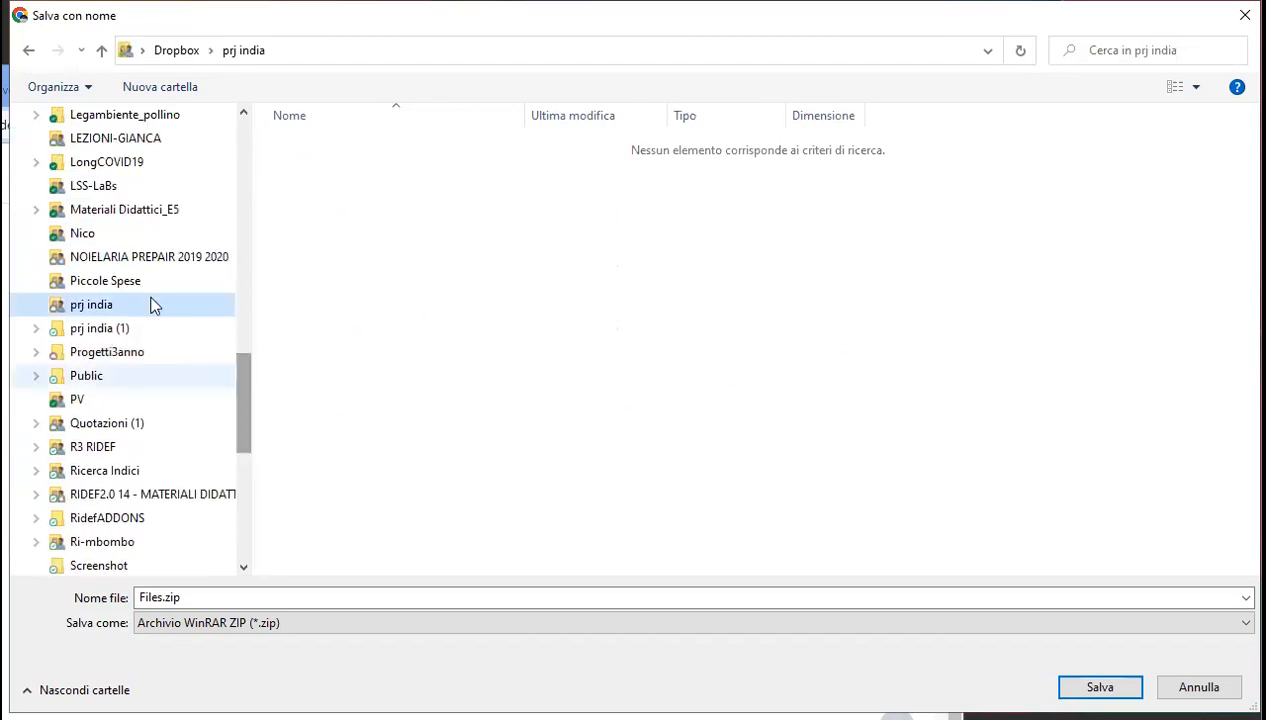
{"action": "left_click", "coordinate": [130, 211]}
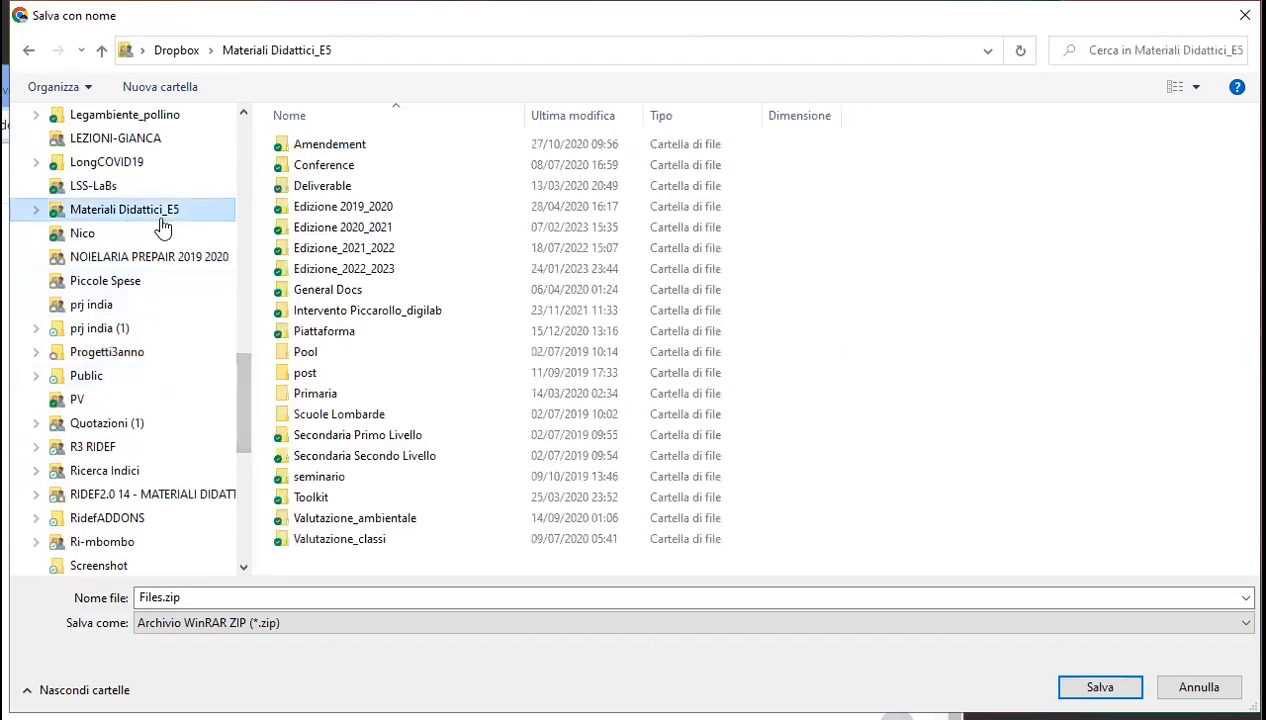
{"action": "double_click", "coordinate": [322, 250]}
{"action": "double_click", "coordinate": [340, 248]}
{"action": "left_click", "coordinate": [338, 229]}
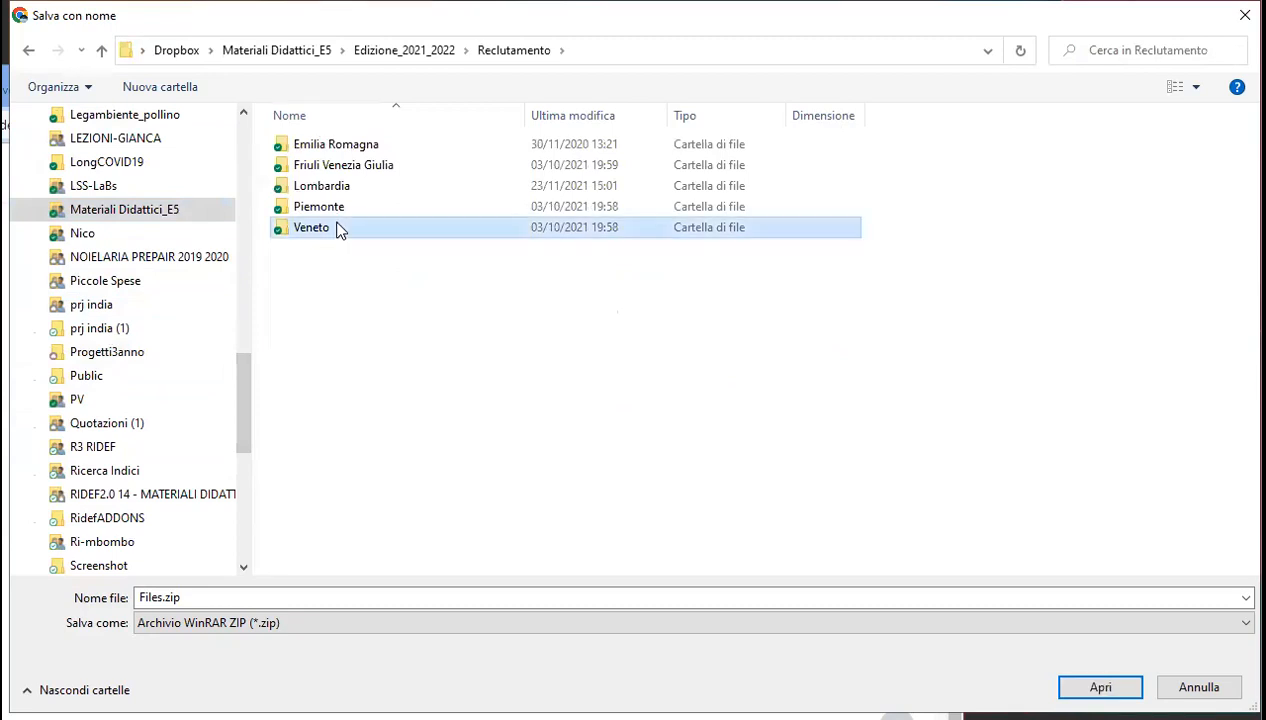
{"action": "double_click", "coordinate": [338, 229]}
{"action": "left_click", "coordinate": [540, 50]}
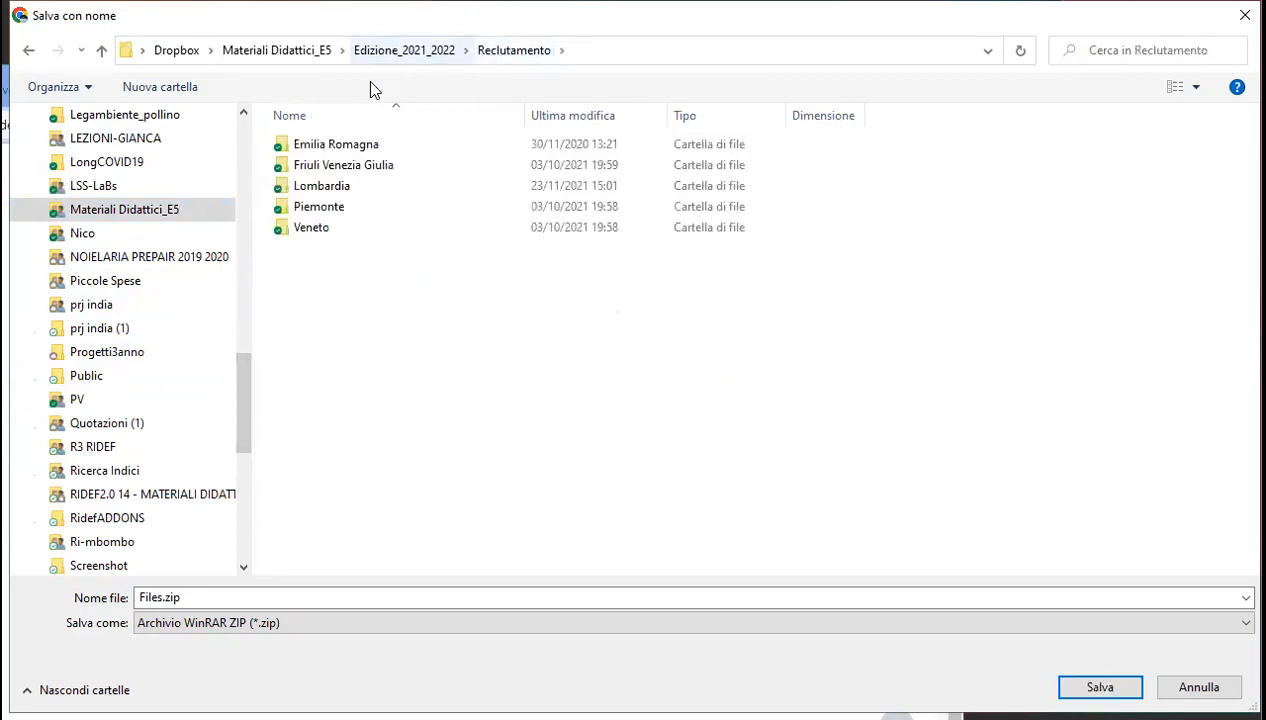
{"action": "left_click", "coordinate": [420, 50]}
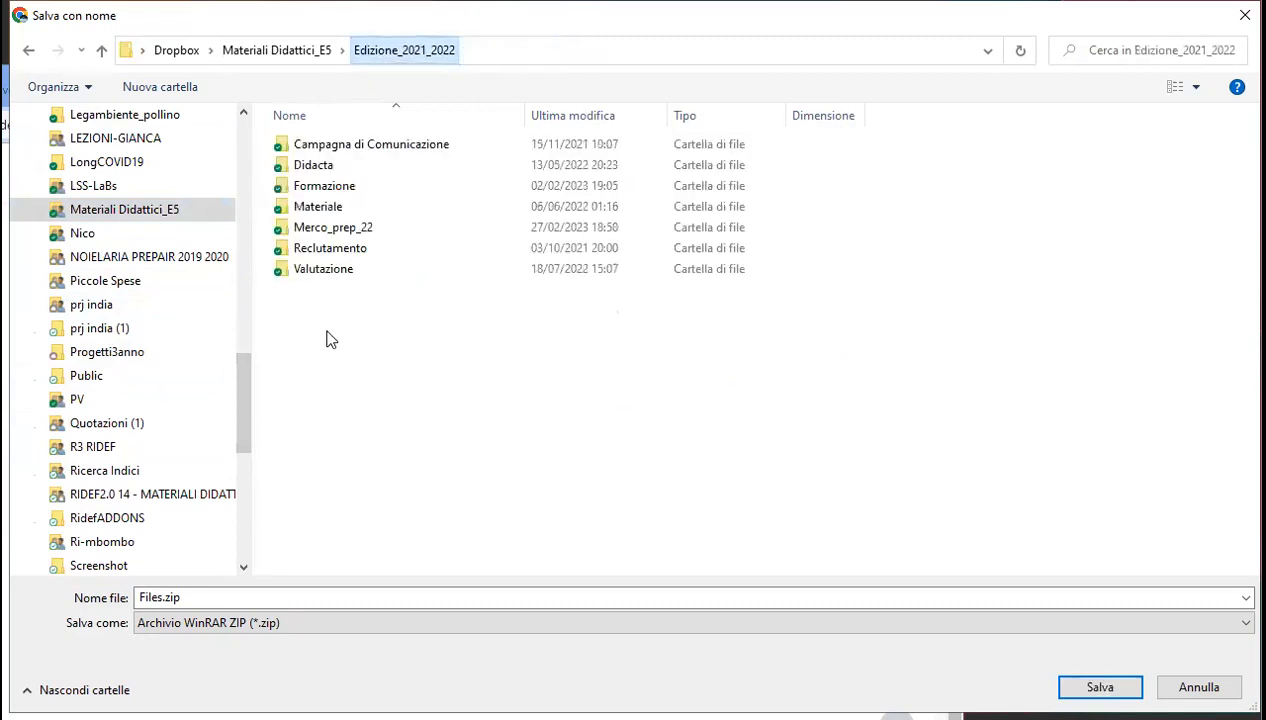
{"action": "double_click", "coordinate": [316, 207]}
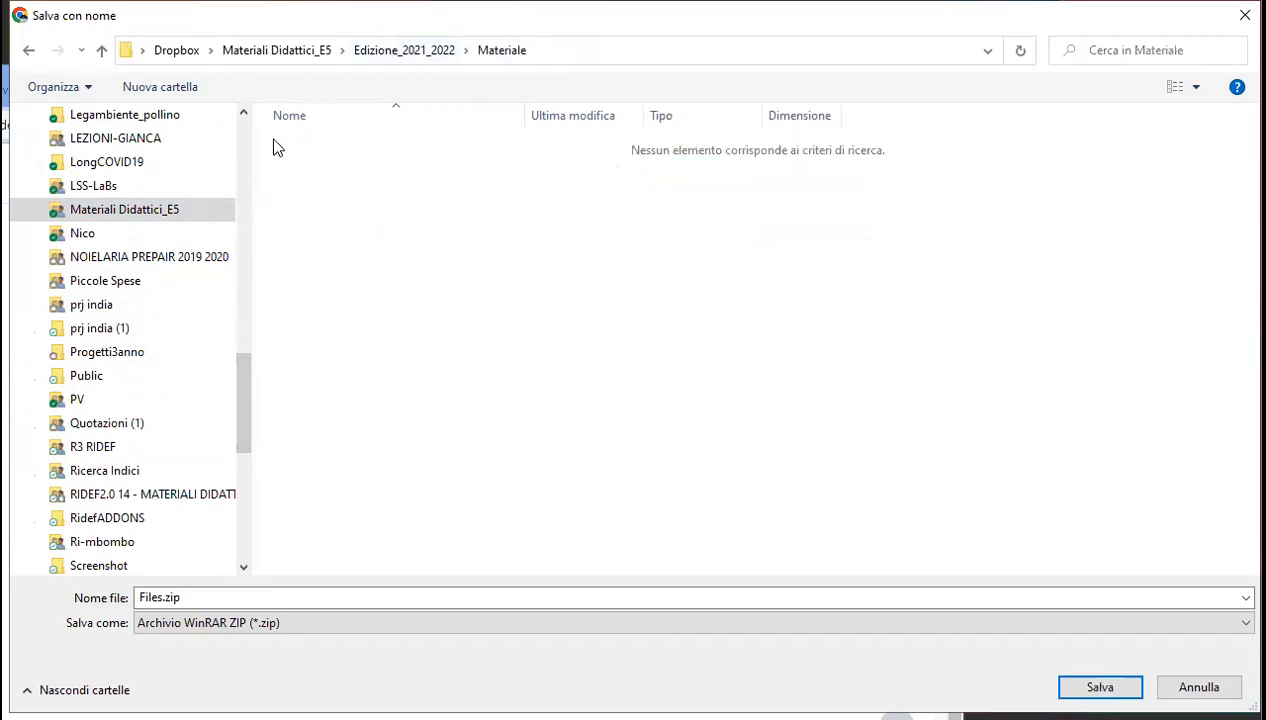
{"action": "left_click", "coordinate": [290, 51]}
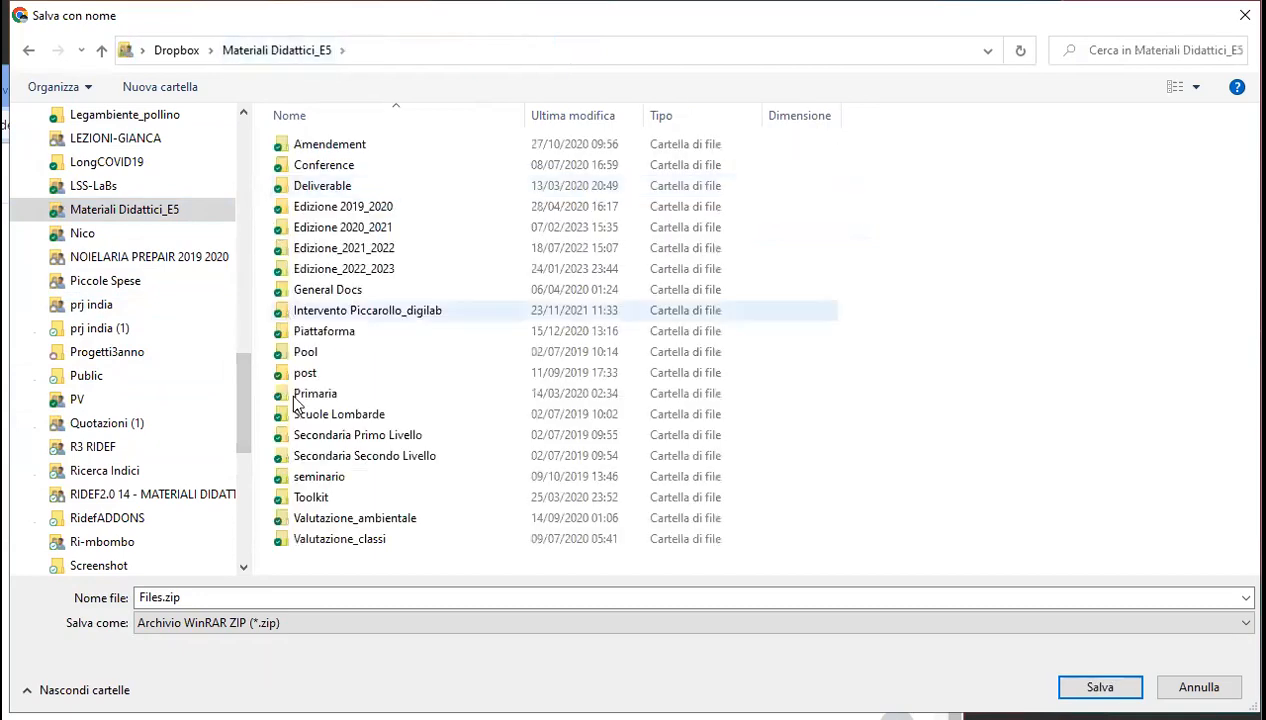
{"action": "double_click", "coordinate": [333, 270]}
{"action": "double_click", "coordinate": [312, 163]}
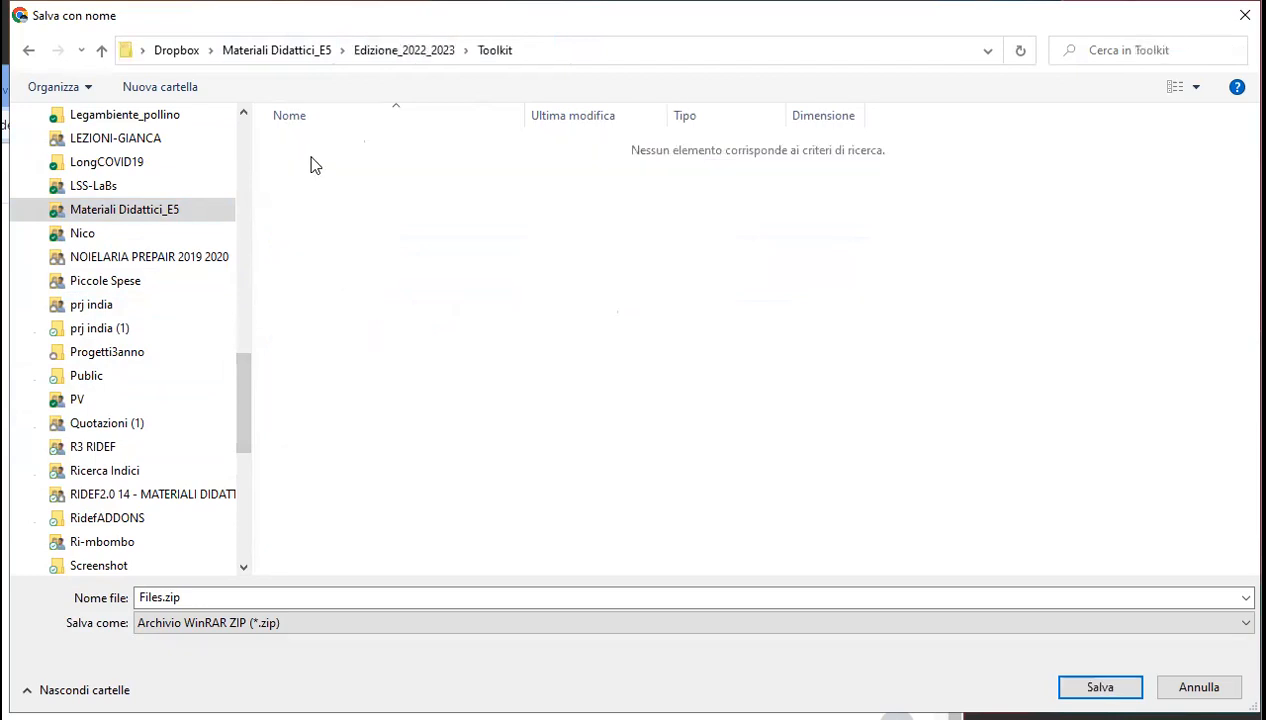
{"action": "left_click", "coordinate": [390, 50]}
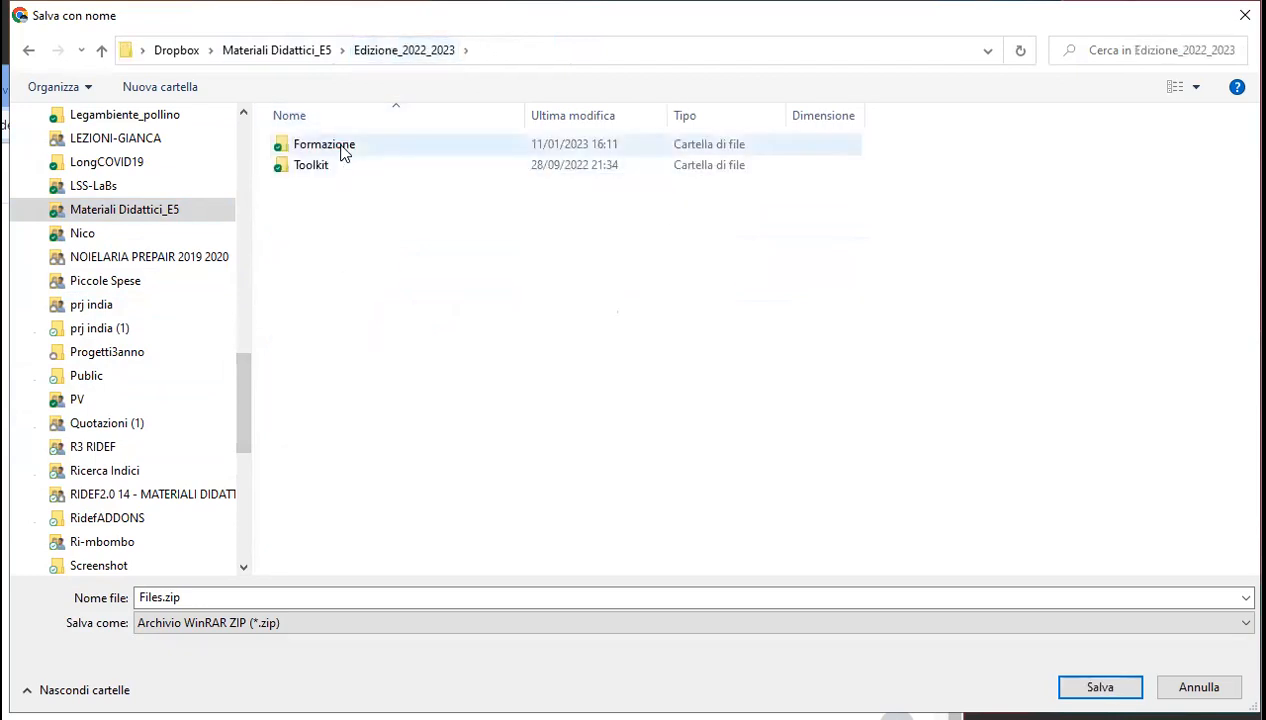
{"action": "double_click", "coordinate": [340, 150]}
{"action": "left_click", "coordinate": [1199, 687]}
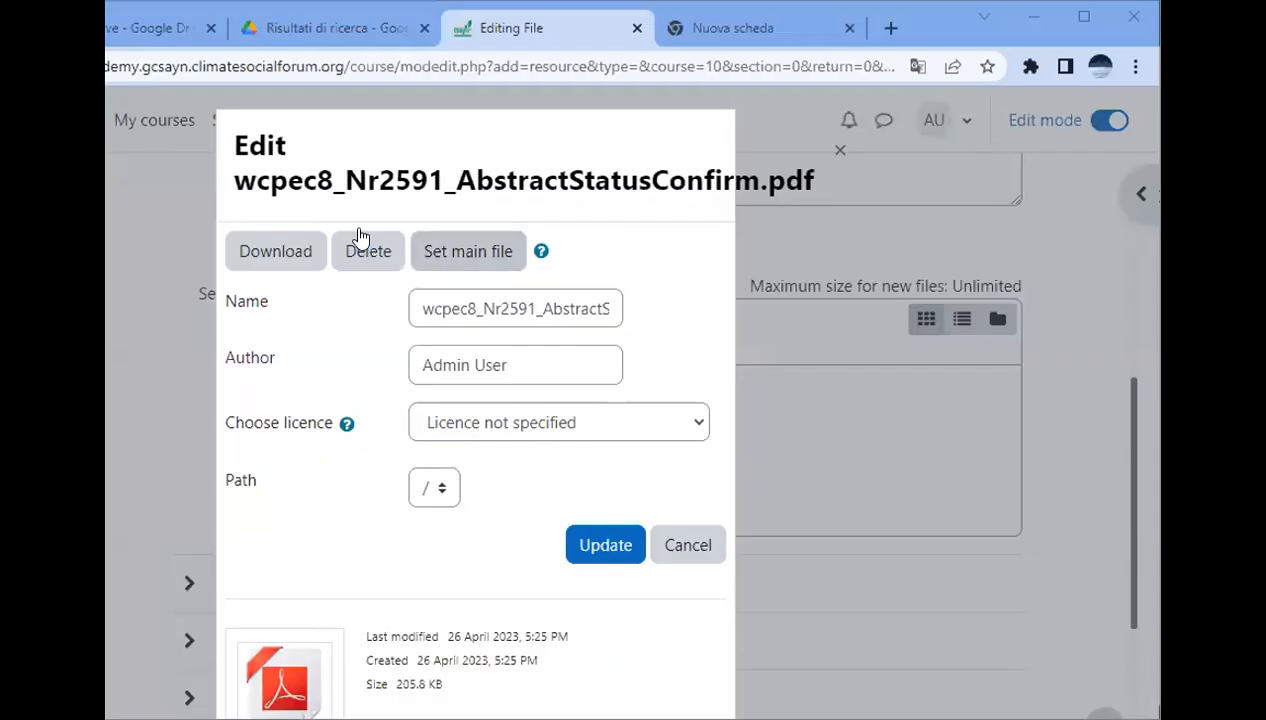
Delete wcpec8_Nr2591_AbstractStatusConfirm.pdf from the resource's selected files and confirm the deletion
{"action": "left_click", "coordinate": [364, 250]}
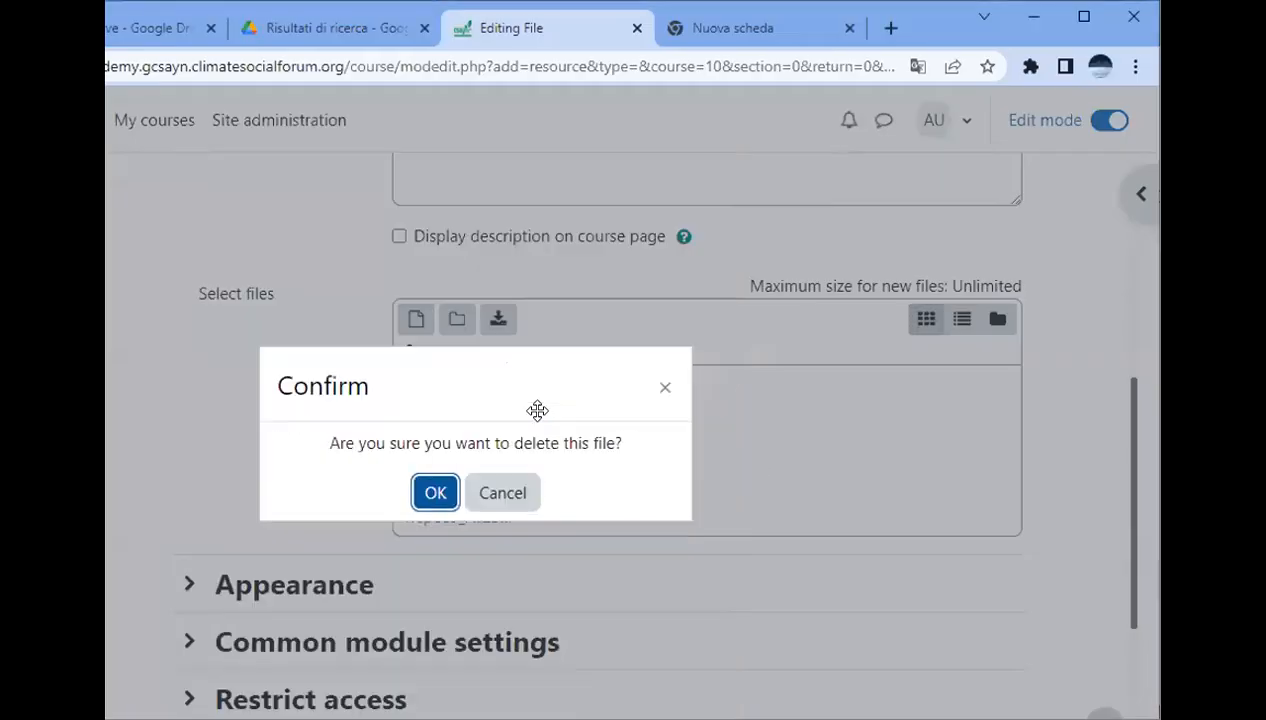
{"action": "left_click", "coordinate": [436, 494]}
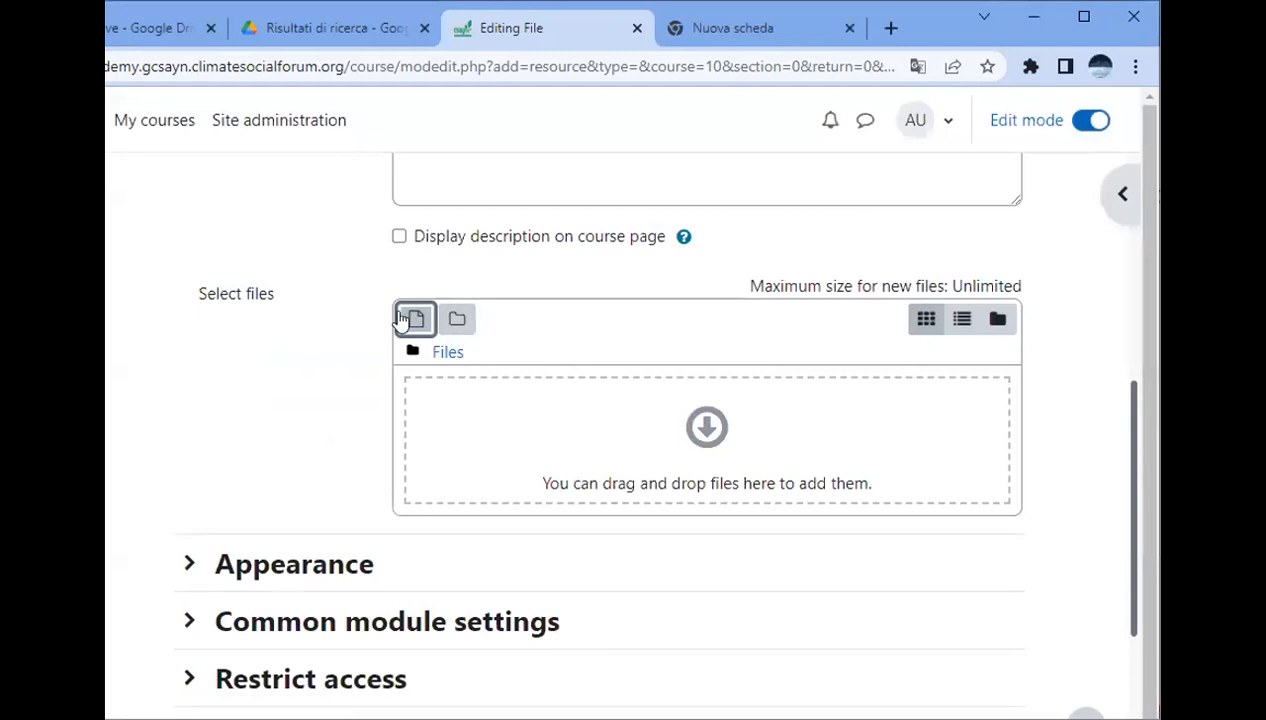
Upload New Microsoft PowerPoint Presentation.pptx from the Virtual_academy folder to the resource's selected files
{"action": "left_click", "coordinate": [706, 433]}
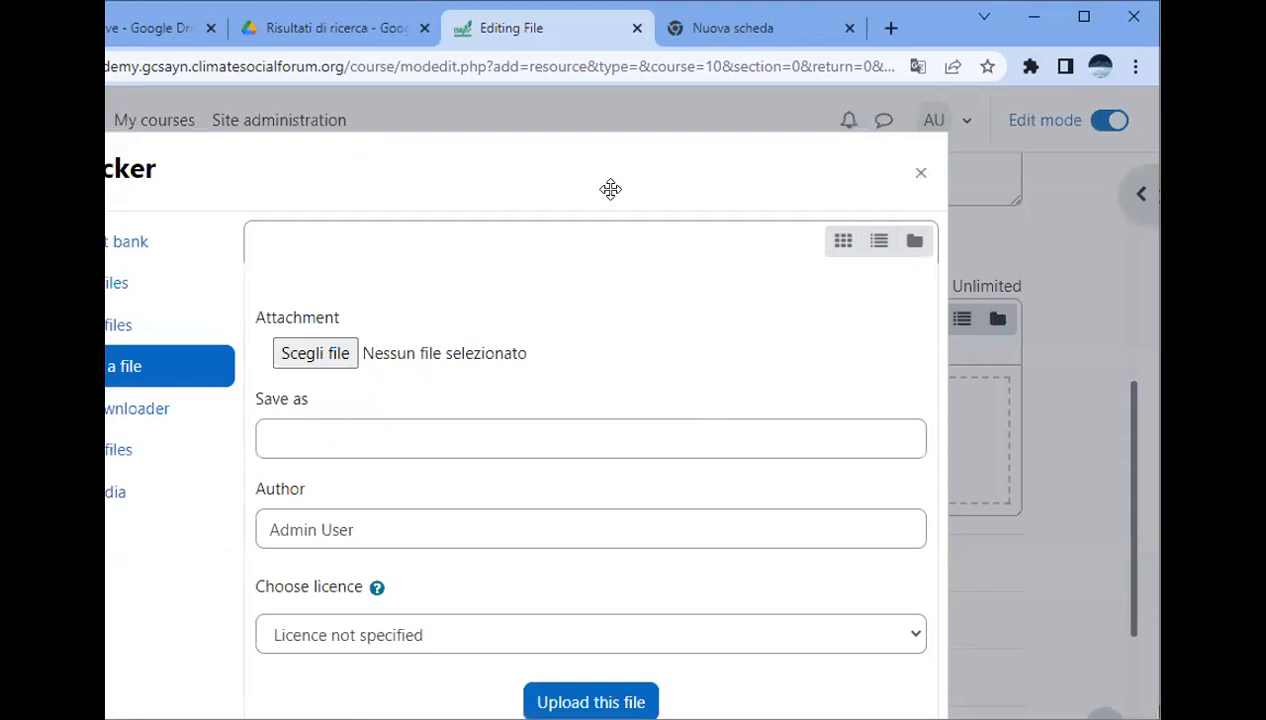
{"action": "left_click_drag", "start_coordinate": [585, 165], "coordinate": [771, 155]}
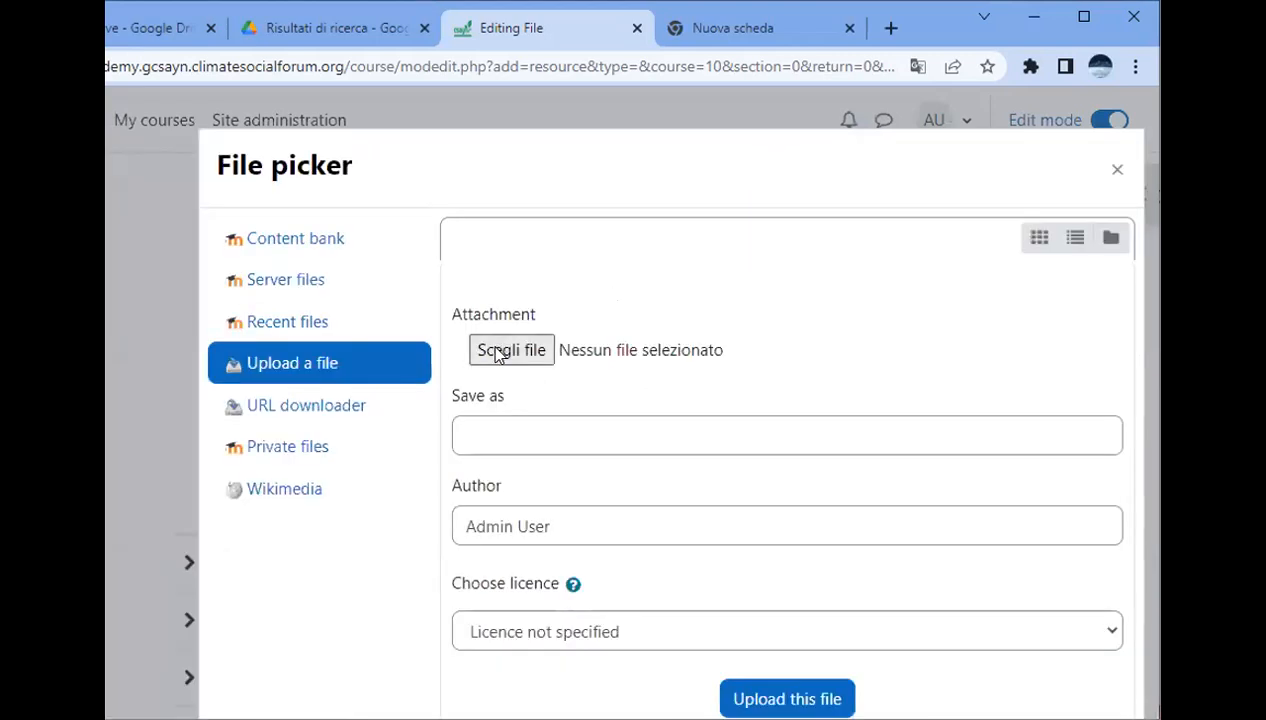
{"action": "left_click", "coordinate": [511, 350]}
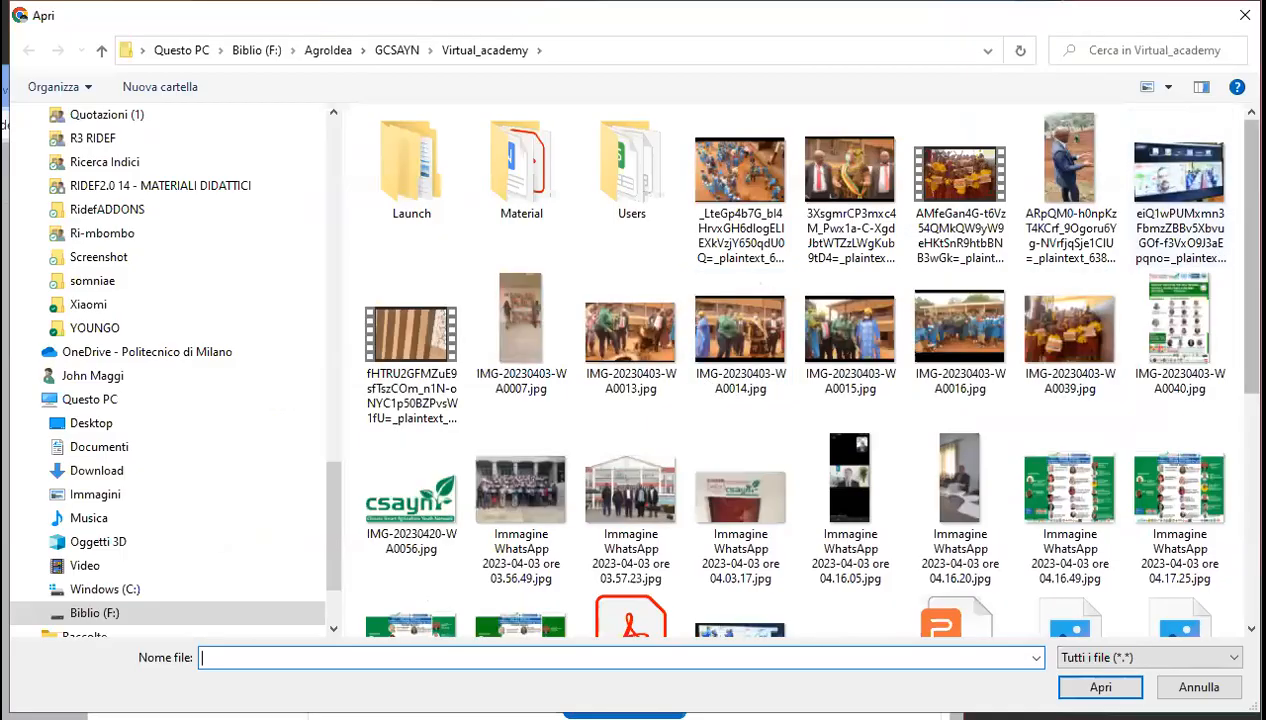
{"action": "scroll", "coordinate": [708, 458], "scroll_direction": "down", "scroll_amount": 4}
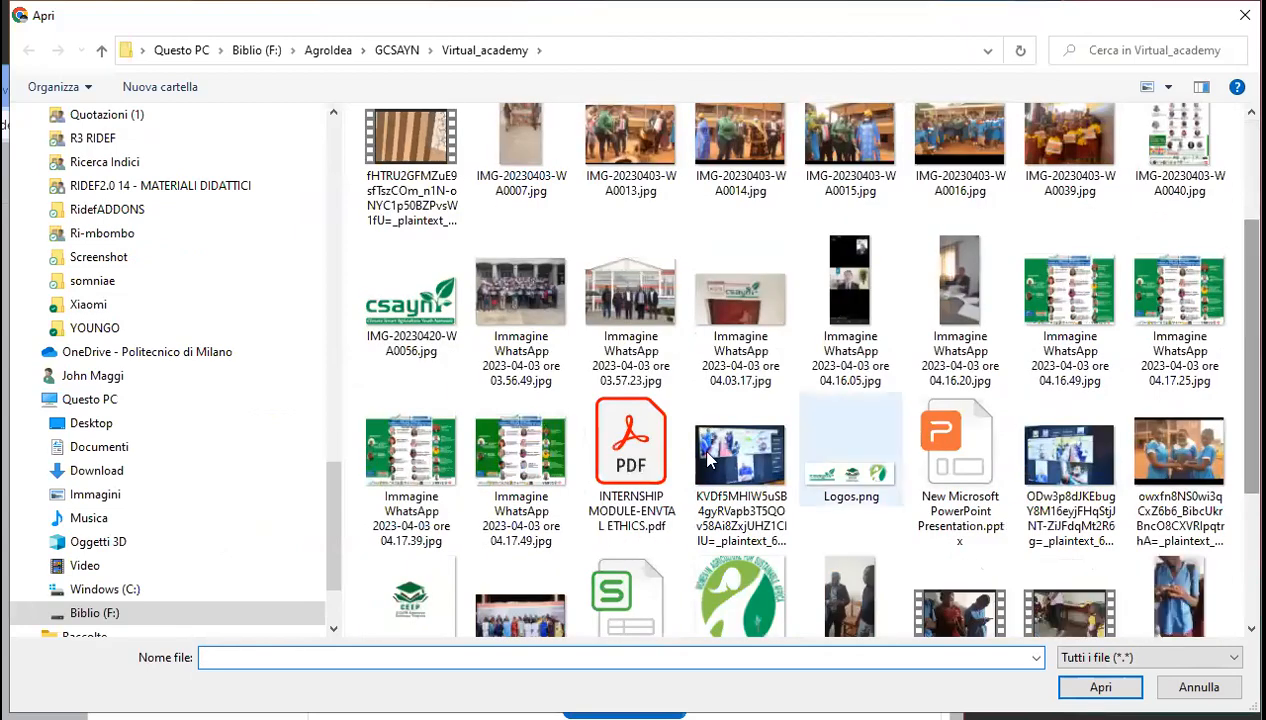
{"action": "left_click", "coordinate": [960, 457]}
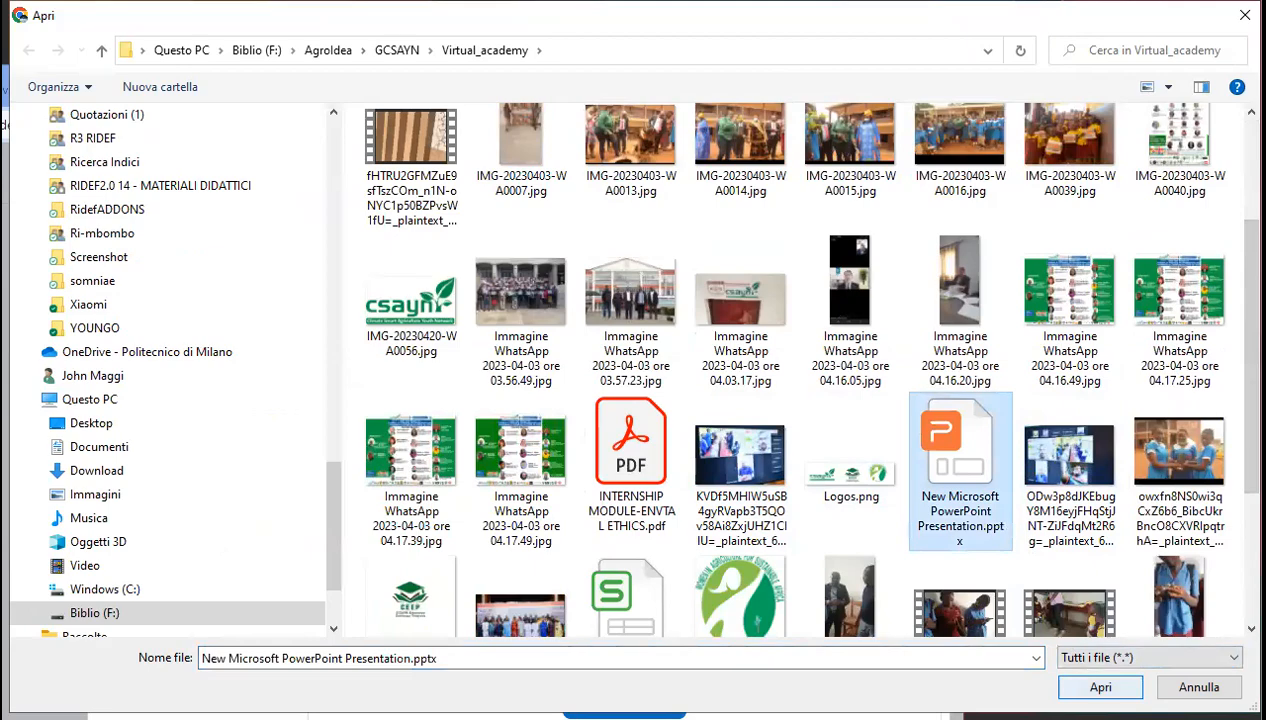
{"action": "left_click", "coordinate": [1100, 687]}
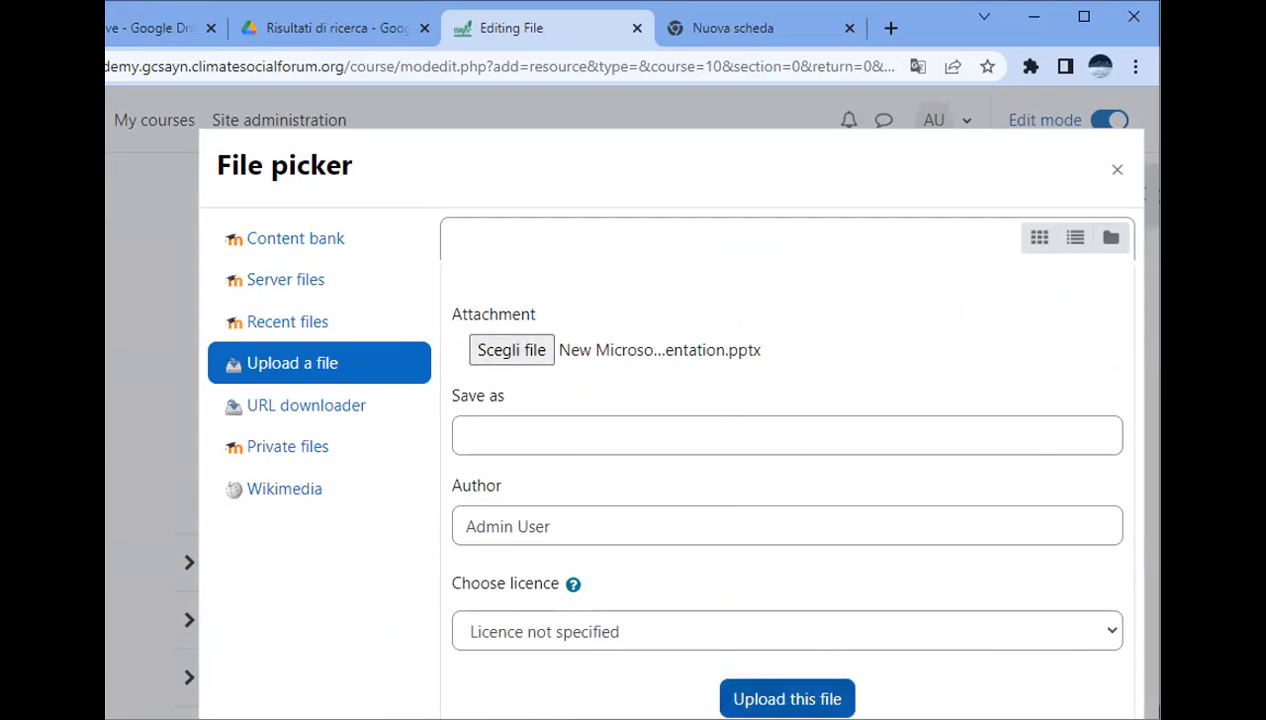
{"action": "left_click", "coordinate": [787, 699]}
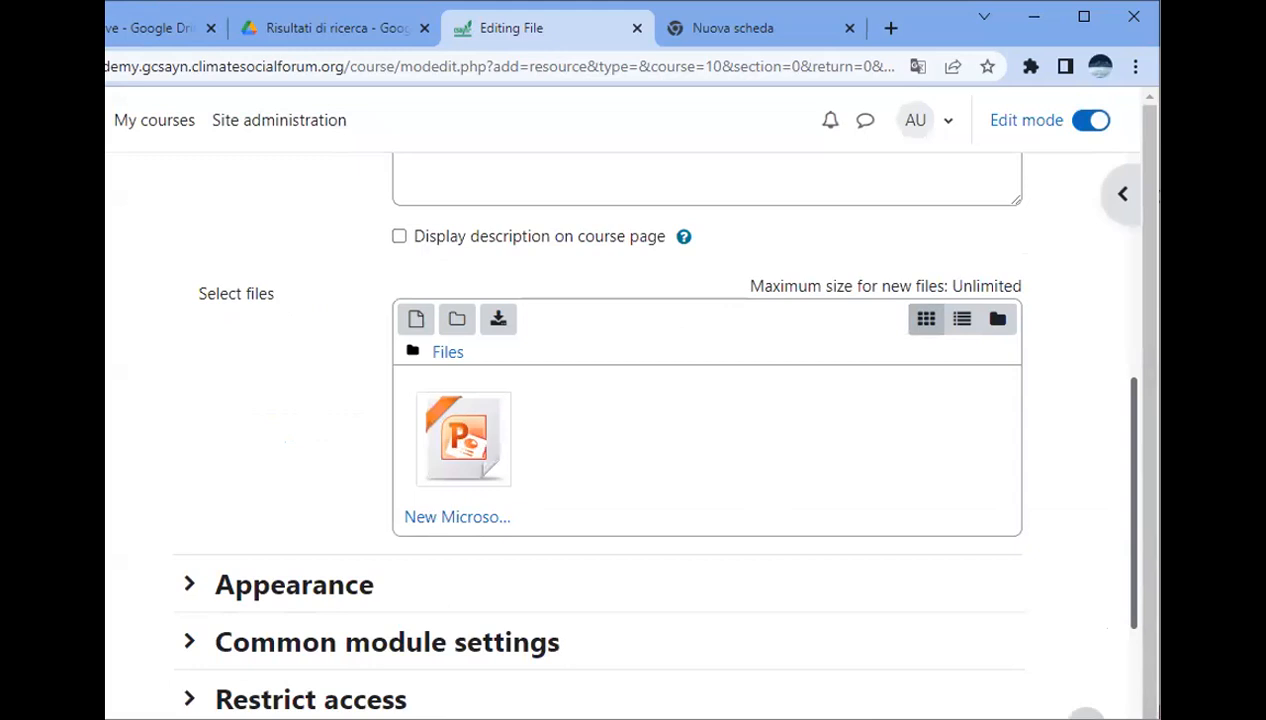
Maximize the browser window, save the new File resource and return to the course
{"action": "left_click", "coordinate": [1081, 24]}
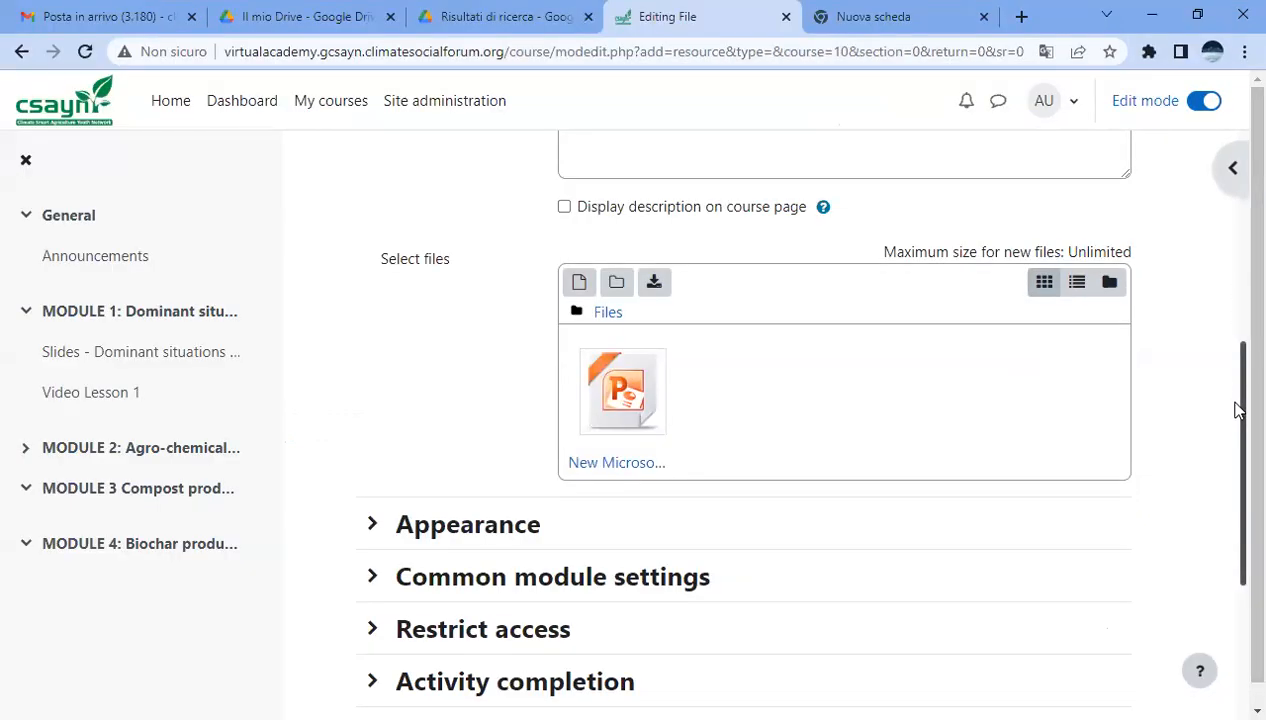
{"action": "left_click_drag", "start_coordinate": [1237, 396], "coordinate": [1237, 246]}
{"action": "left_click_drag", "start_coordinate": [1238, 243], "coordinate": [1235, 531]}
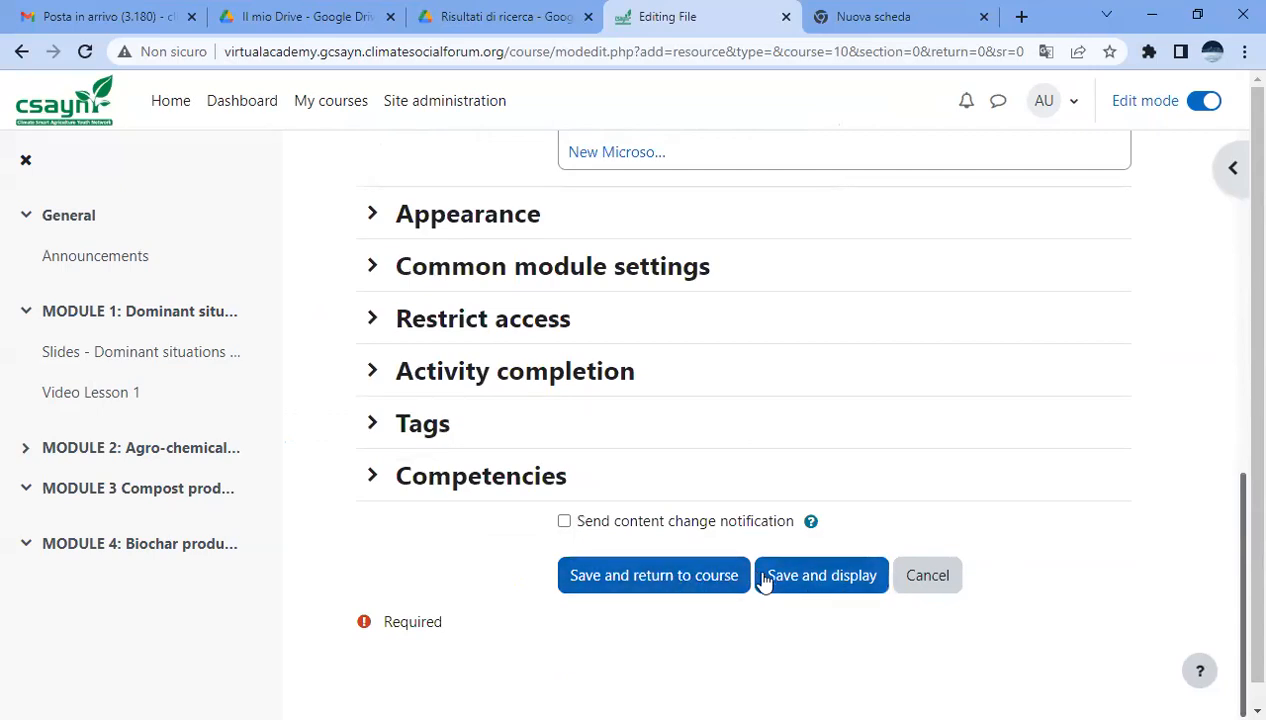
{"action": "left_click", "coordinate": [667, 590]}
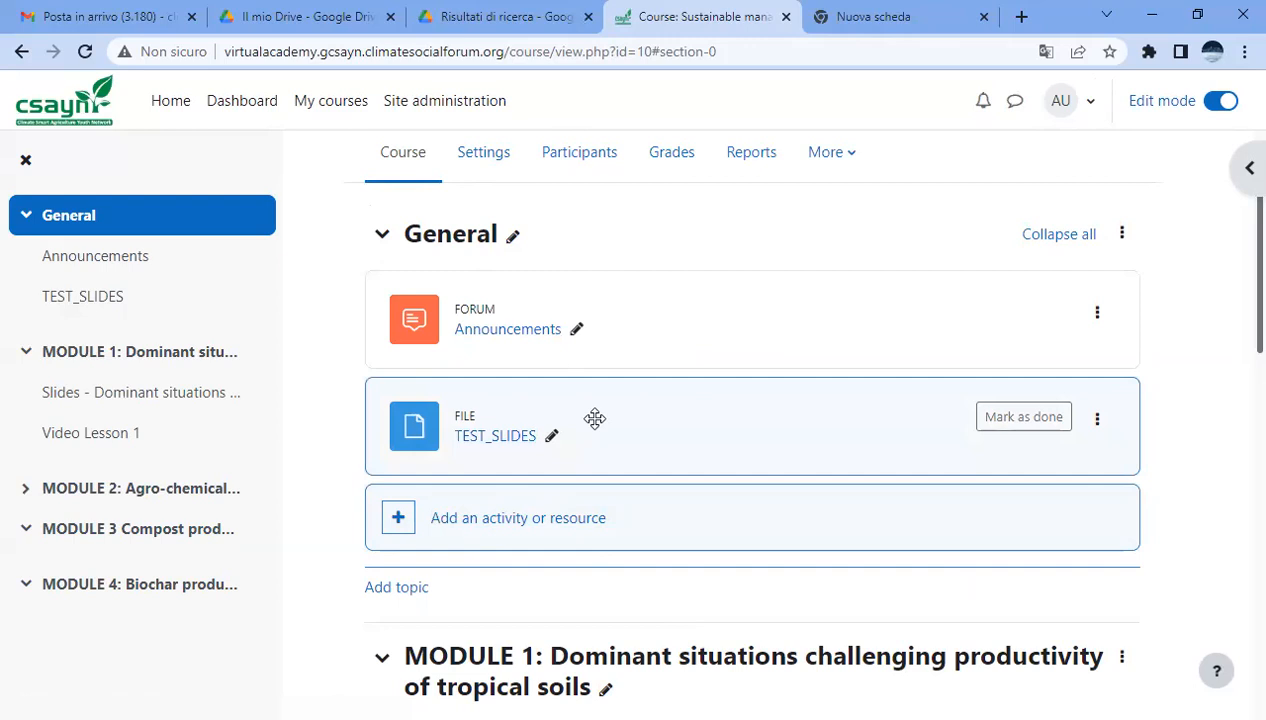
{"action": "left_click", "coordinate": [562, 525]}
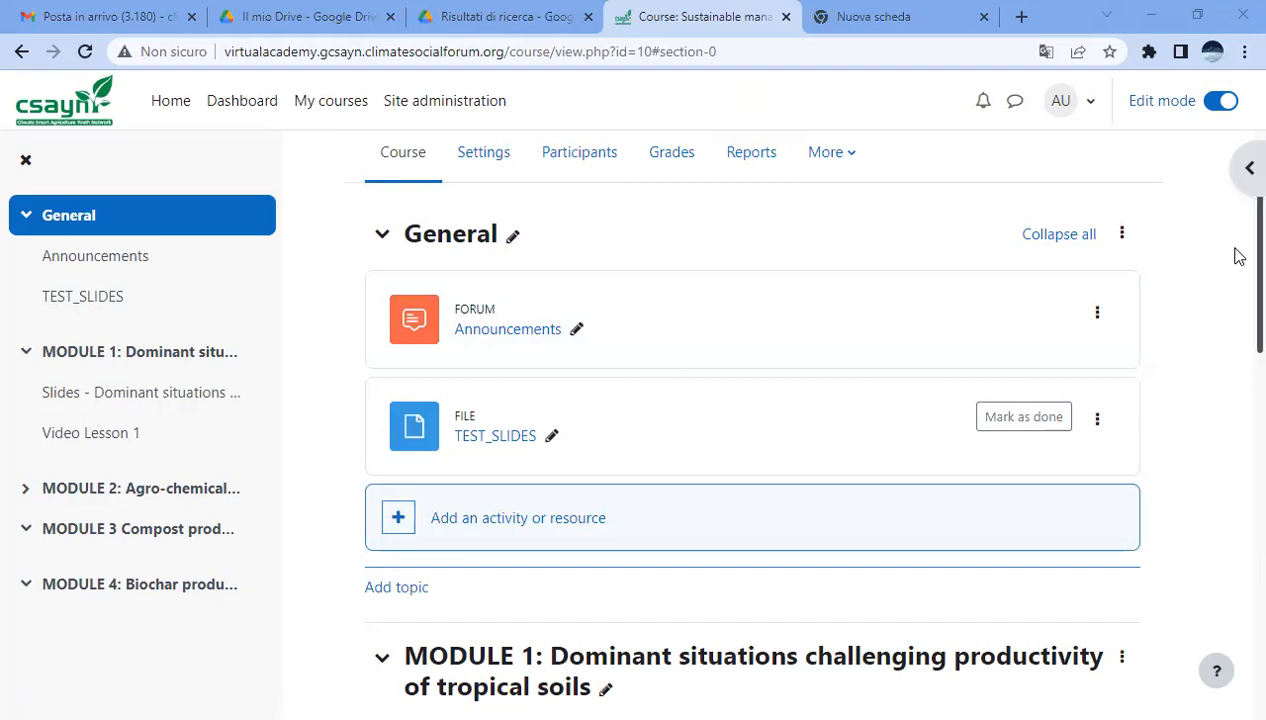
{"action": "scroll", "coordinate": [1238, 250], "scroll_direction": "down", "scroll_amount": 1}
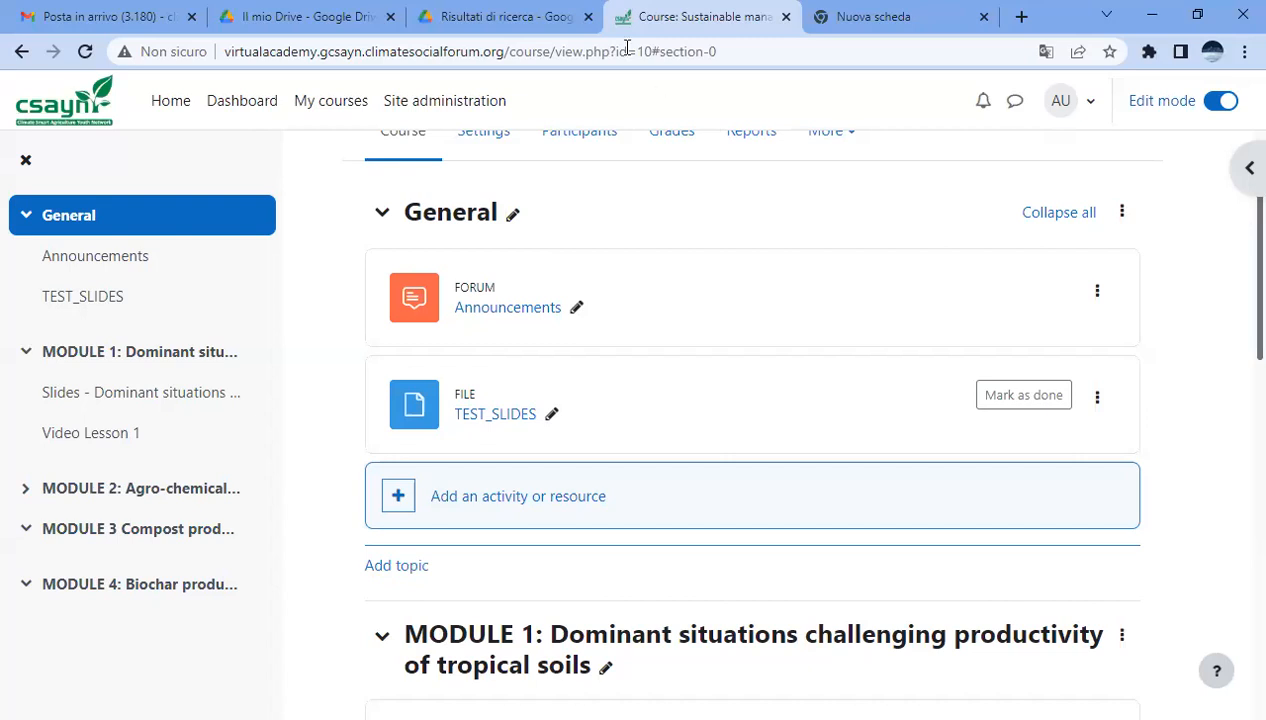
Go to the site home page and look through the academy introduction, from its purpose to the program content files
{"action": "left_click", "coordinate": [178, 106]}
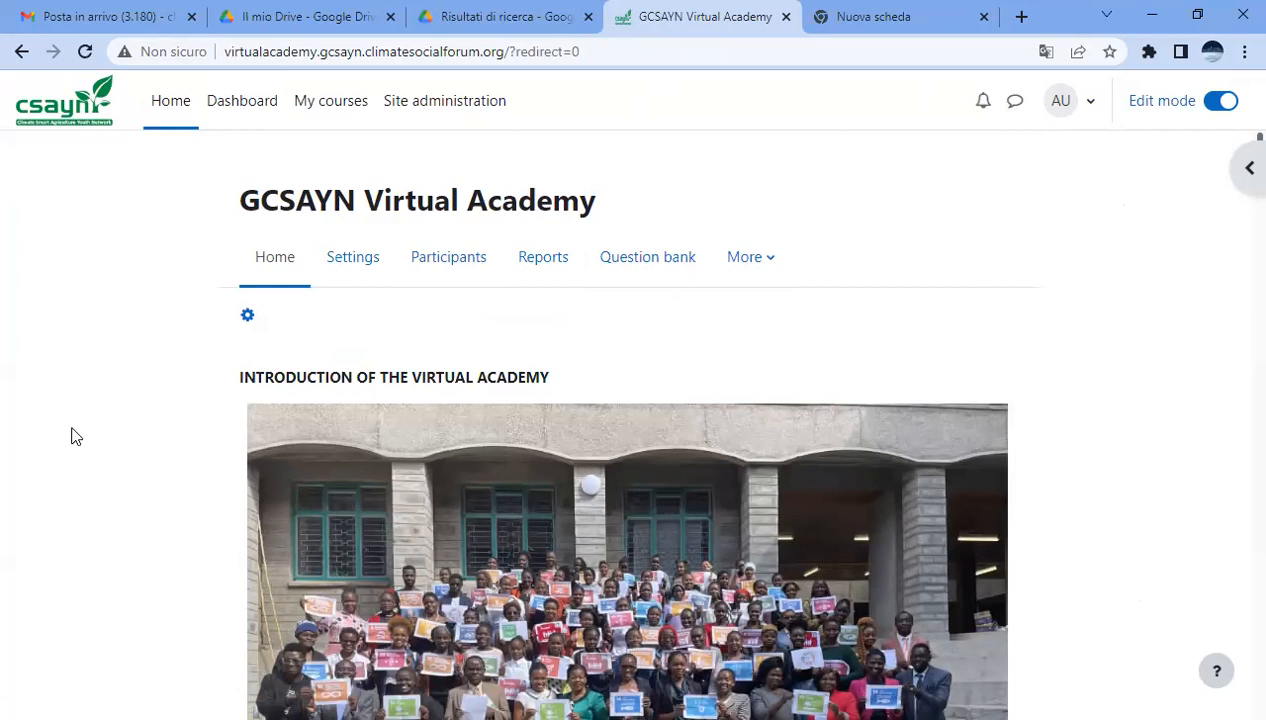
{"action": "scroll", "coordinate": [72, 436], "scroll_direction": "down", "scroll_amount": 8}
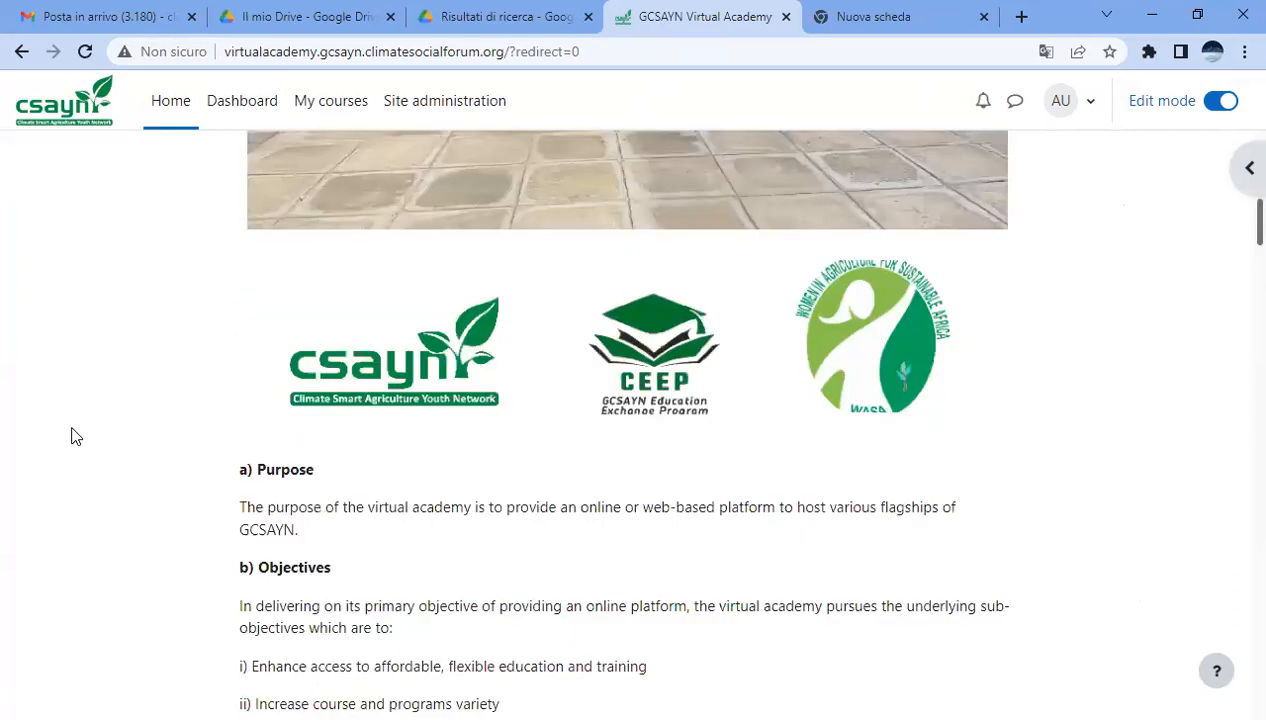
{"action": "scroll", "coordinate": [72, 436], "scroll_direction": "down", "scroll_amount": 3}
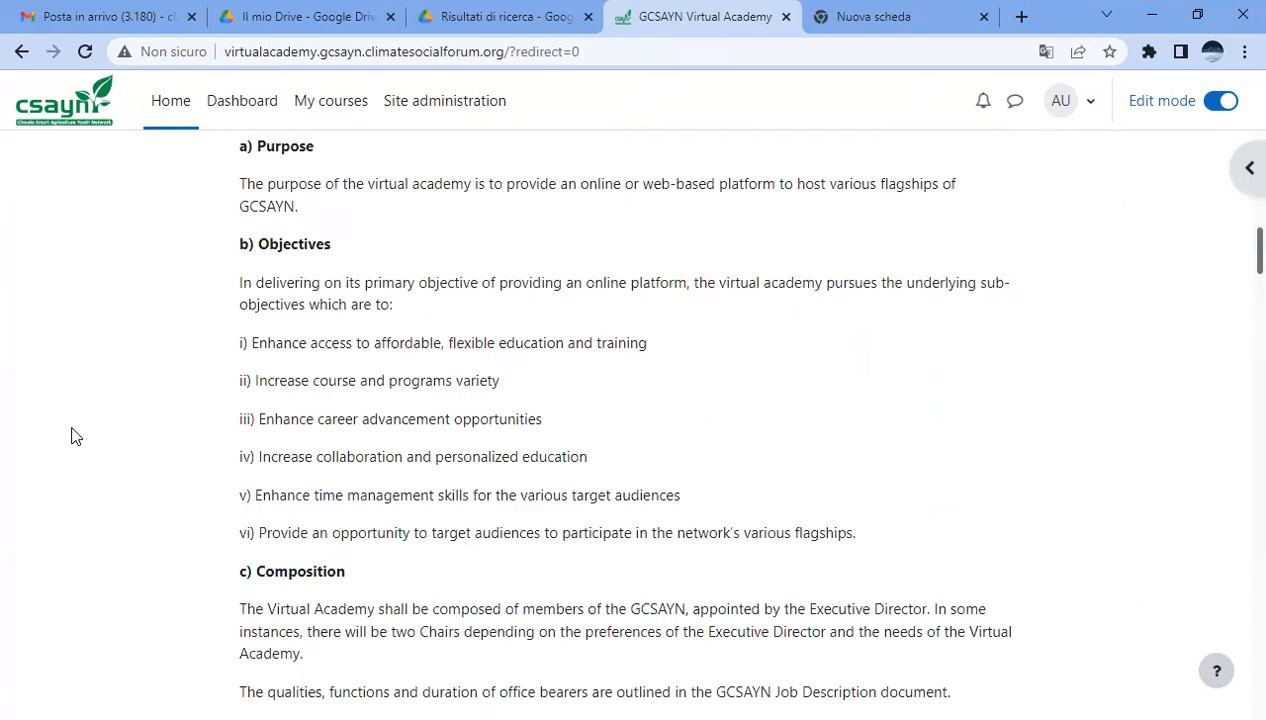
{"action": "scroll", "coordinate": [72, 436], "scroll_direction": "down", "scroll_amount": 1}
{"action": "scroll", "coordinate": [72, 436], "scroll_direction": "down", "scroll_amount": 4}
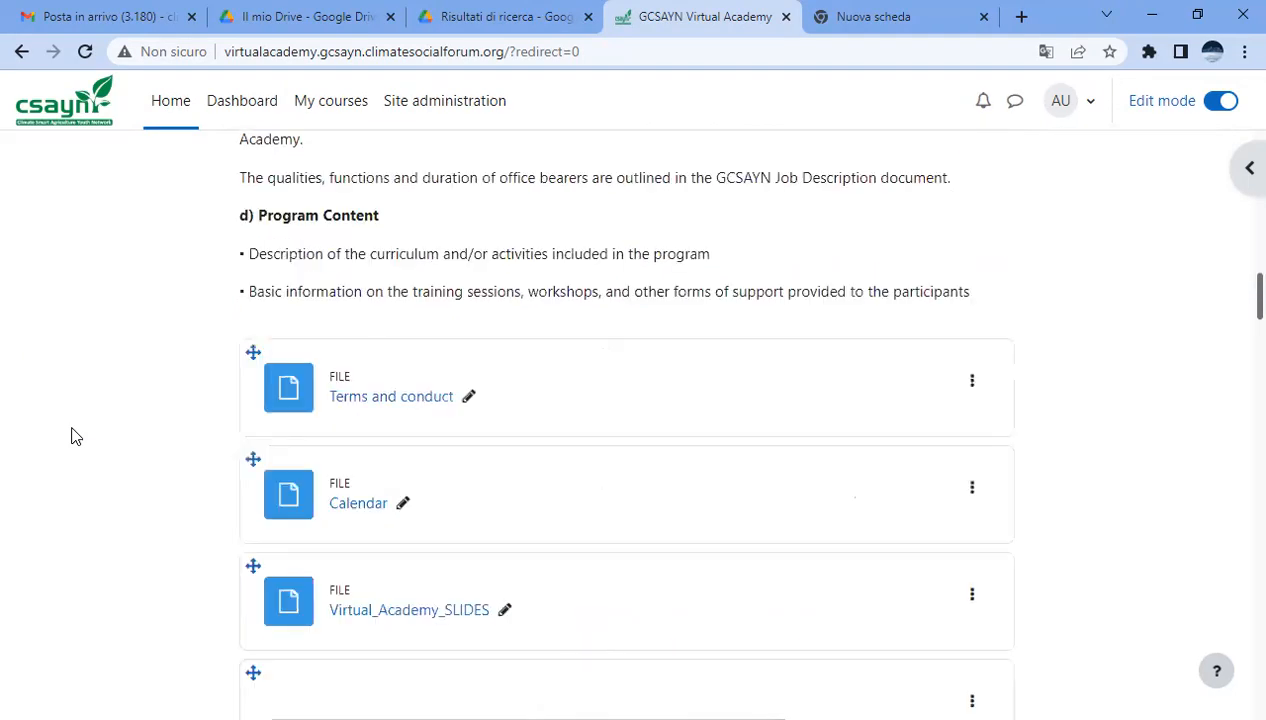
{"action": "scroll", "coordinate": [72, 436], "scroll_direction": "up", "scroll_amount": 10}
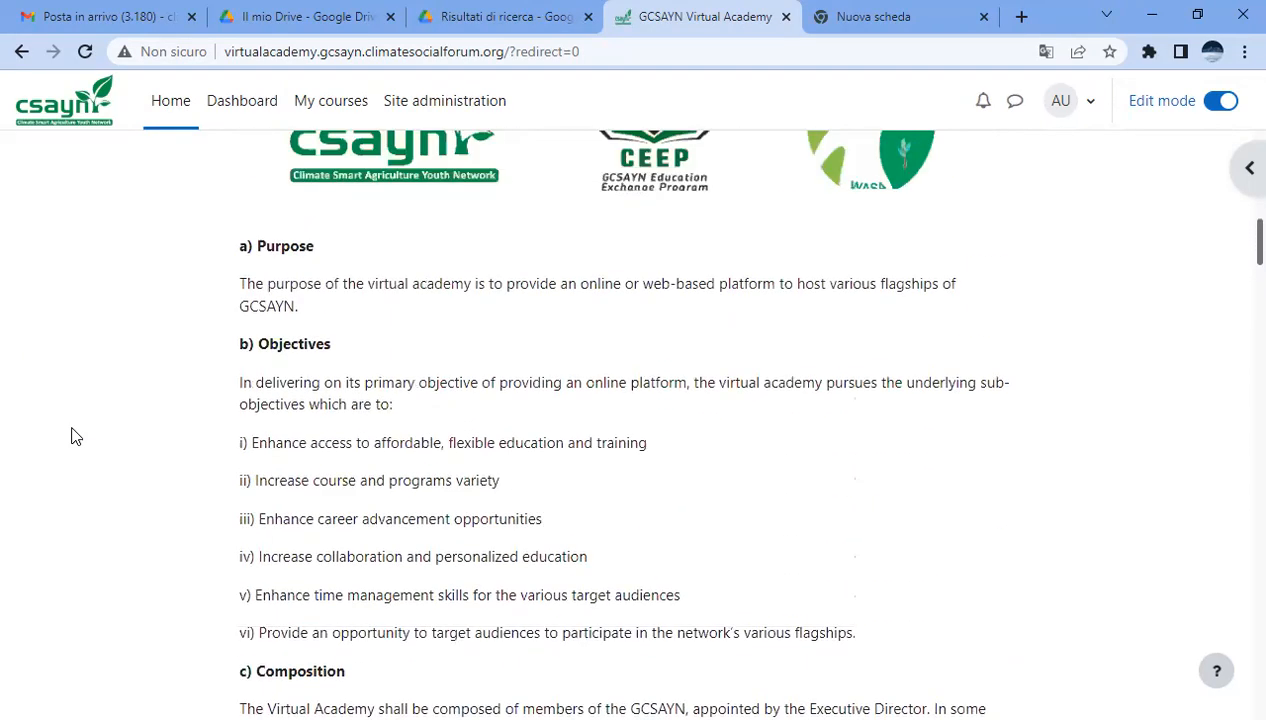
{"action": "scroll", "coordinate": [72, 436], "scroll_direction": "up", "scroll_amount": 3}
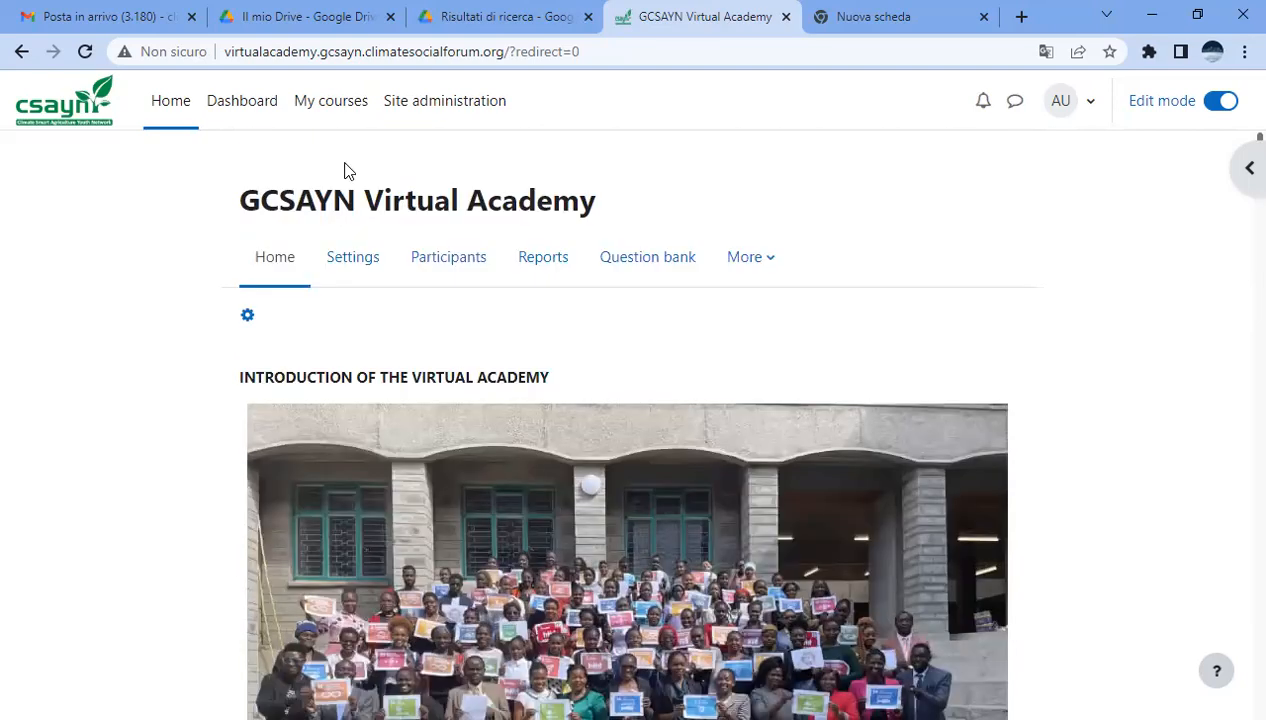
Browse the list of own courses and open the Sustainable management of problematic soils course
{"action": "left_click", "coordinate": [334, 108]}
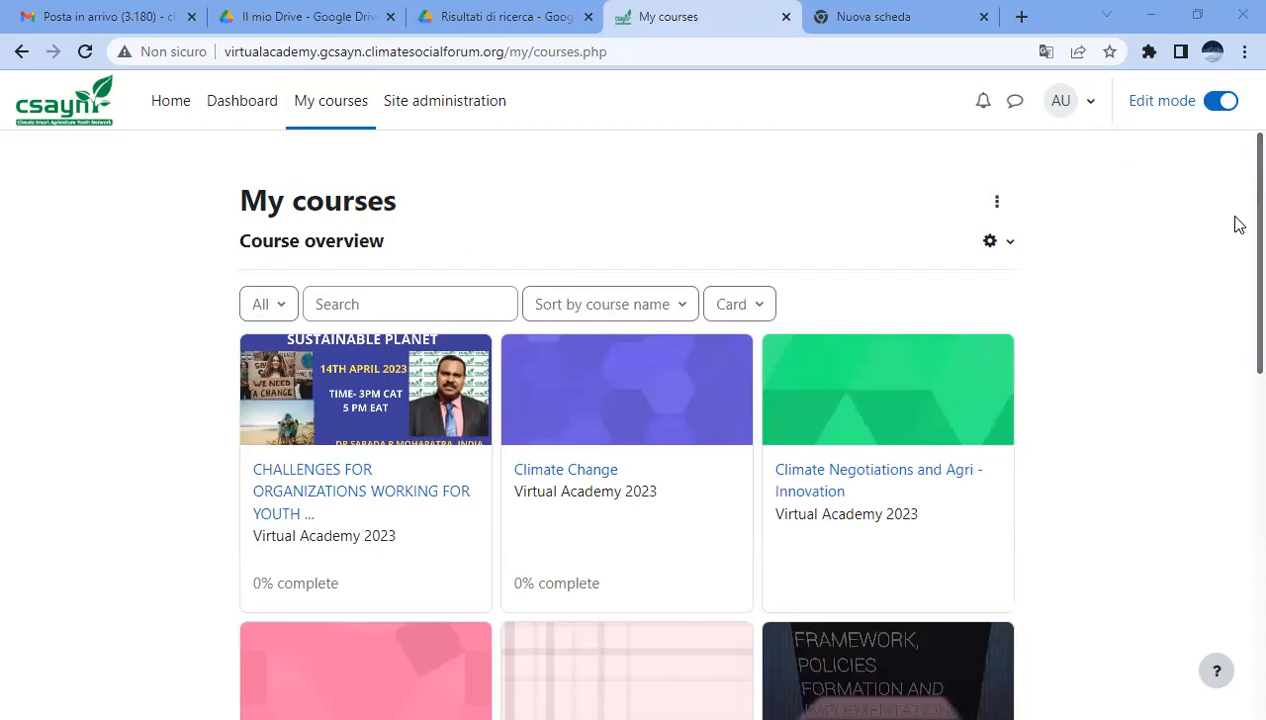
{"action": "scroll", "coordinate": [1238, 316], "scroll_direction": "down", "scroll_amount": 2}
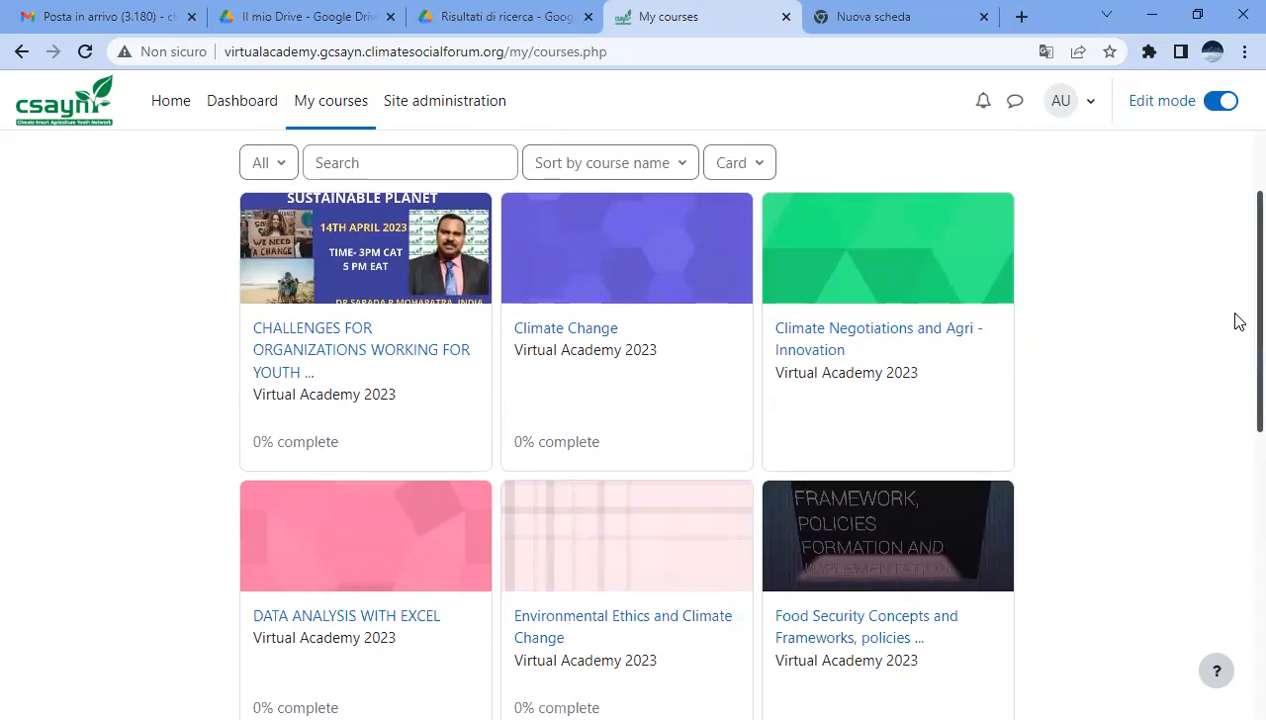
{"action": "scroll", "coordinate": [1238, 321], "scroll_direction": "down", "scroll_amount": 4}
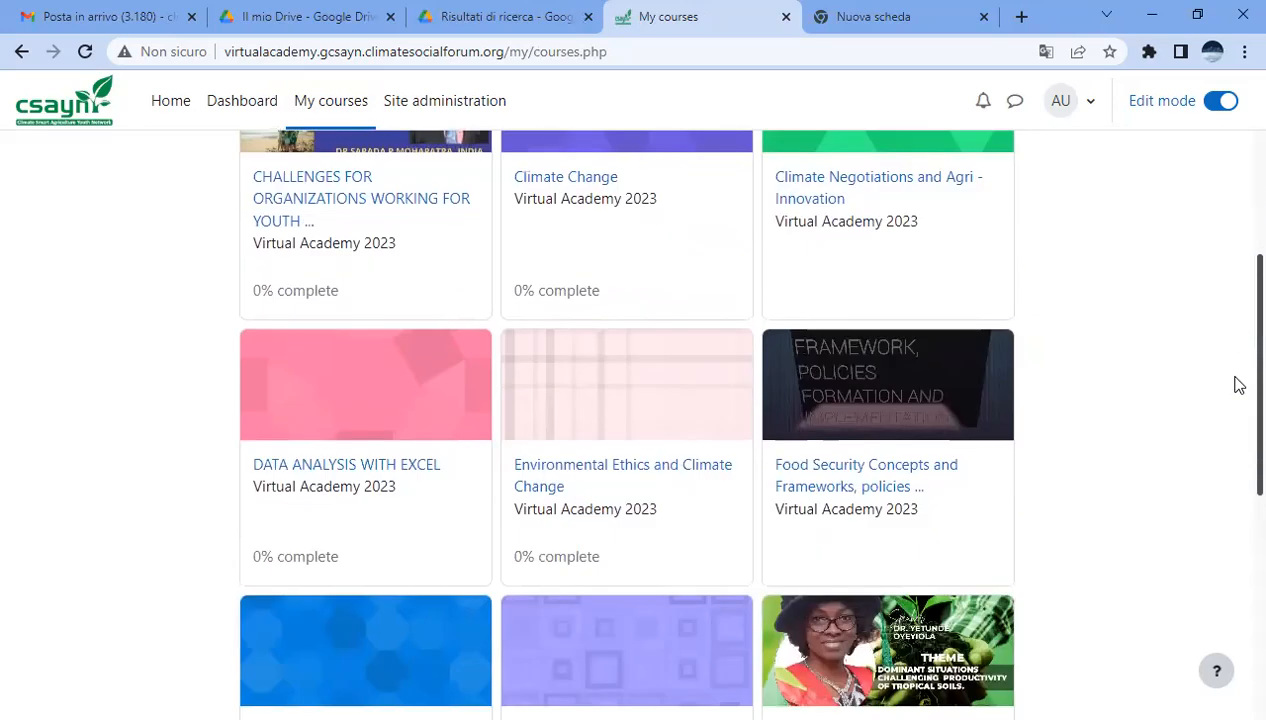
{"action": "scroll", "coordinate": [1235, 470], "scroll_direction": "down", "scroll_amount": 2}
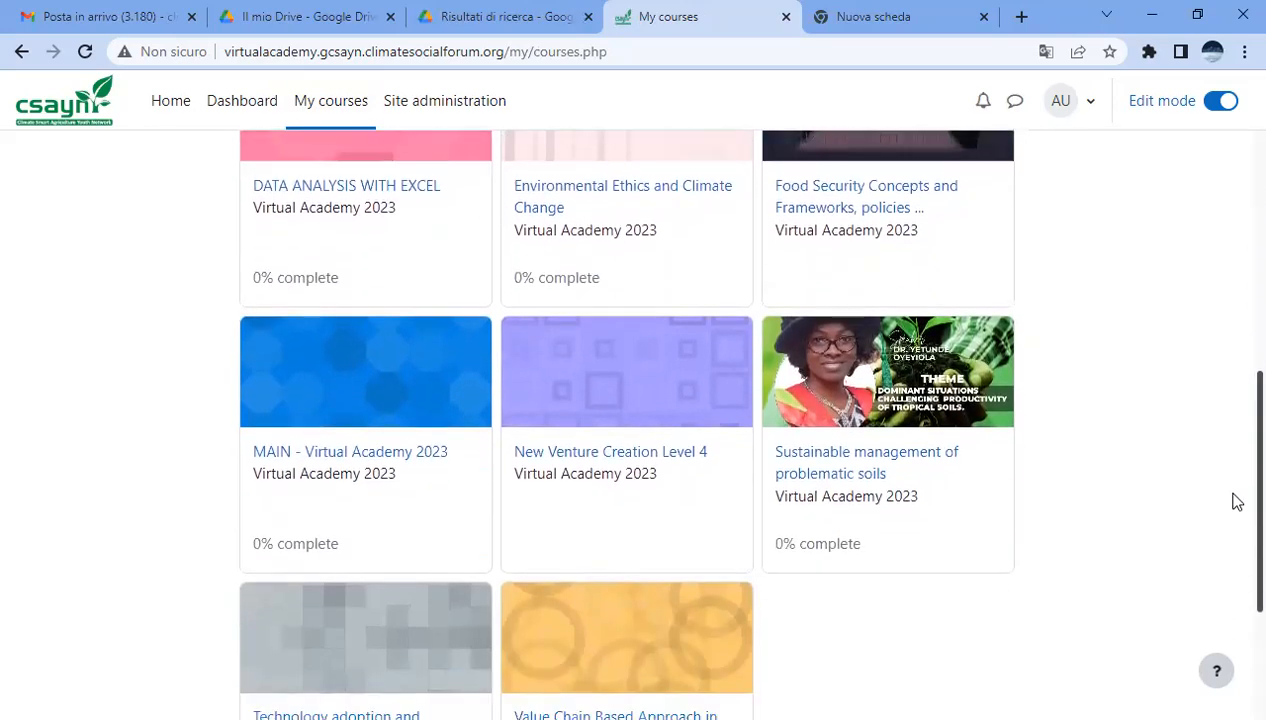
{"action": "scroll", "coordinate": [1236, 440], "scroll_direction": "up", "scroll_amount": 2}
{"action": "scroll", "coordinate": [1238, 428], "scroll_direction": "up", "scroll_amount": 5}
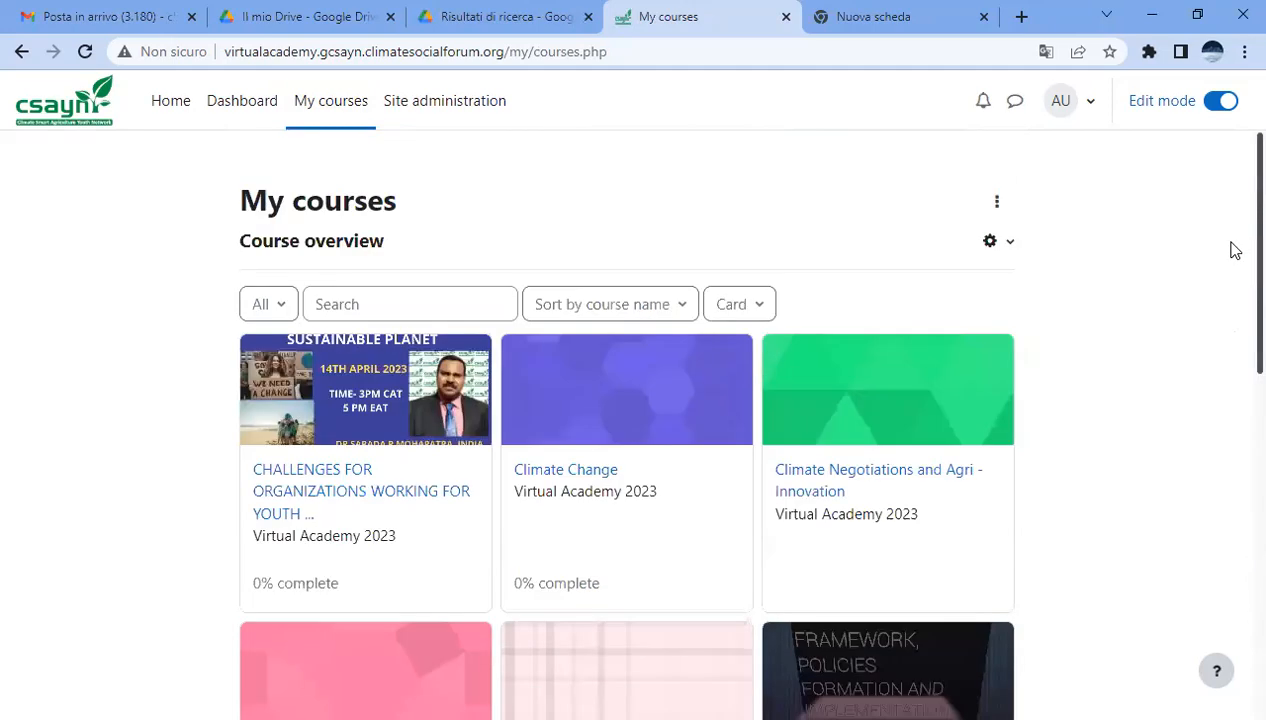
{"action": "scroll", "coordinate": [1233, 300], "scroll_direction": "down", "scroll_amount": 5}
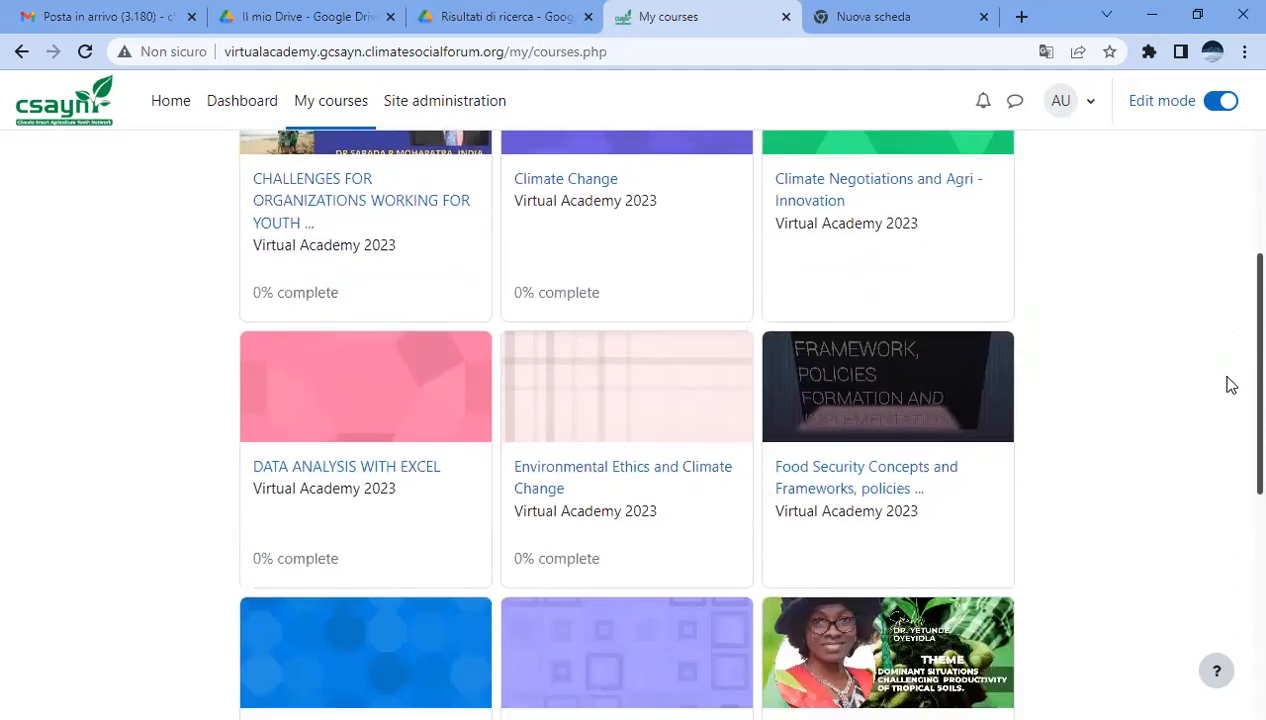
{"action": "scroll", "coordinate": [1220, 458], "scroll_direction": "down", "scroll_amount": 1}
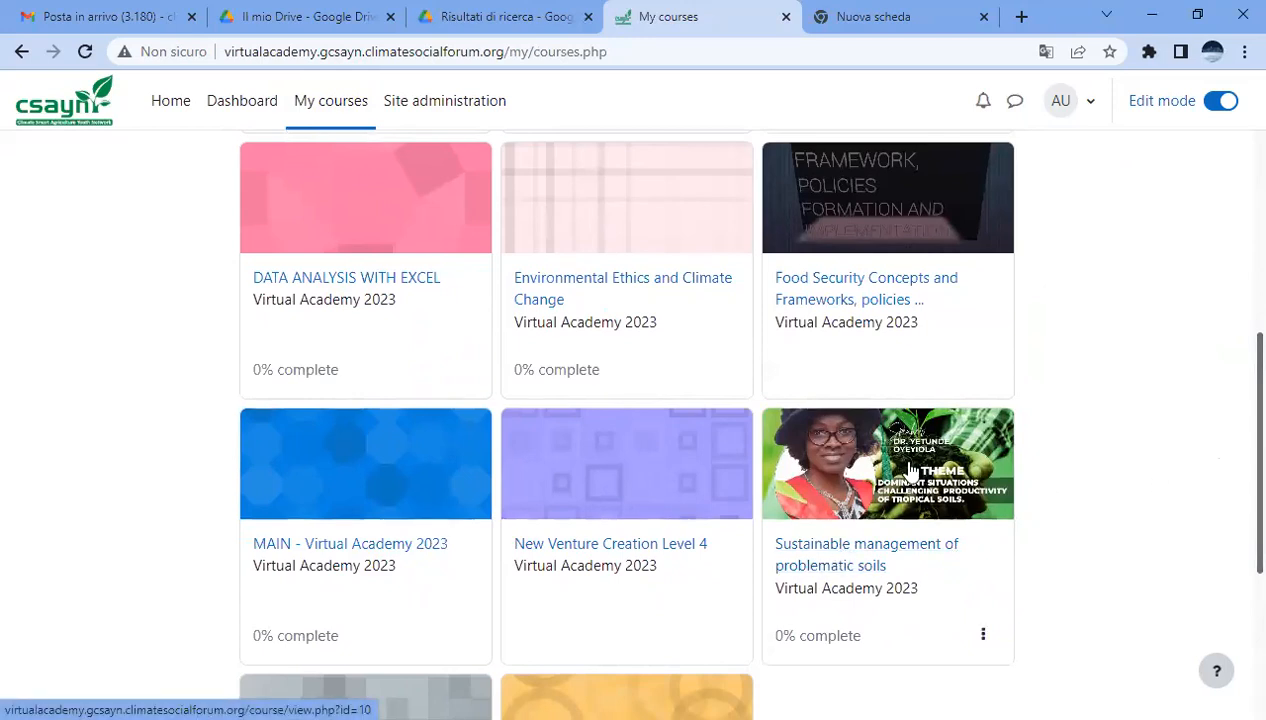
{"action": "left_click", "coordinate": [852, 556]}
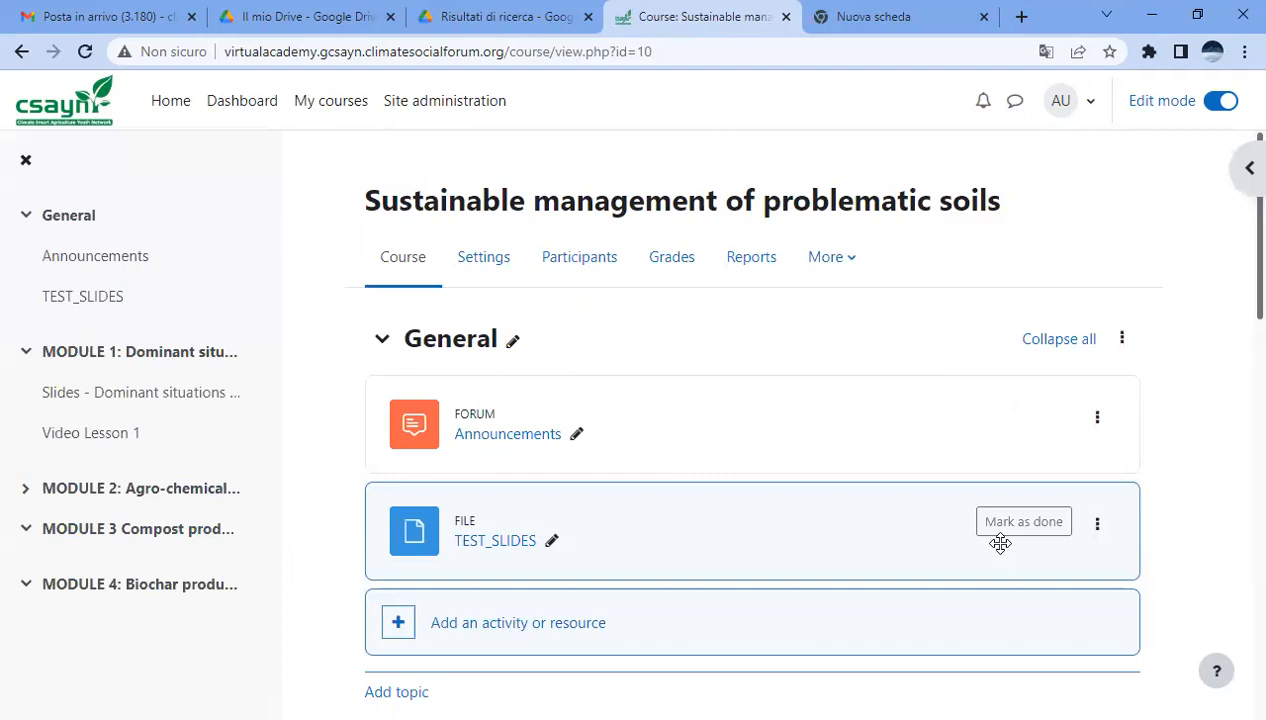
Turn the course's edit mode off and back on twice to compare the normal and editing views
{"action": "left_click", "coordinate": [1215, 104]}
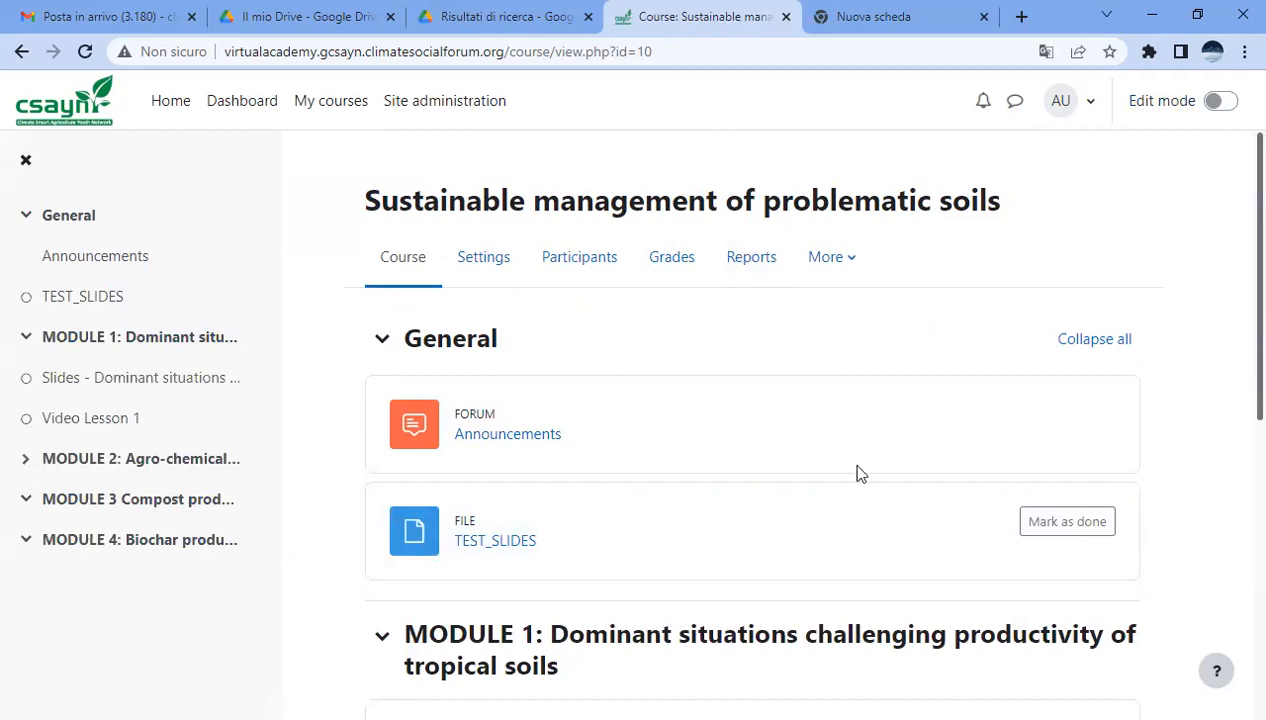
{"action": "left_click", "coordinate": [1222, 102]}
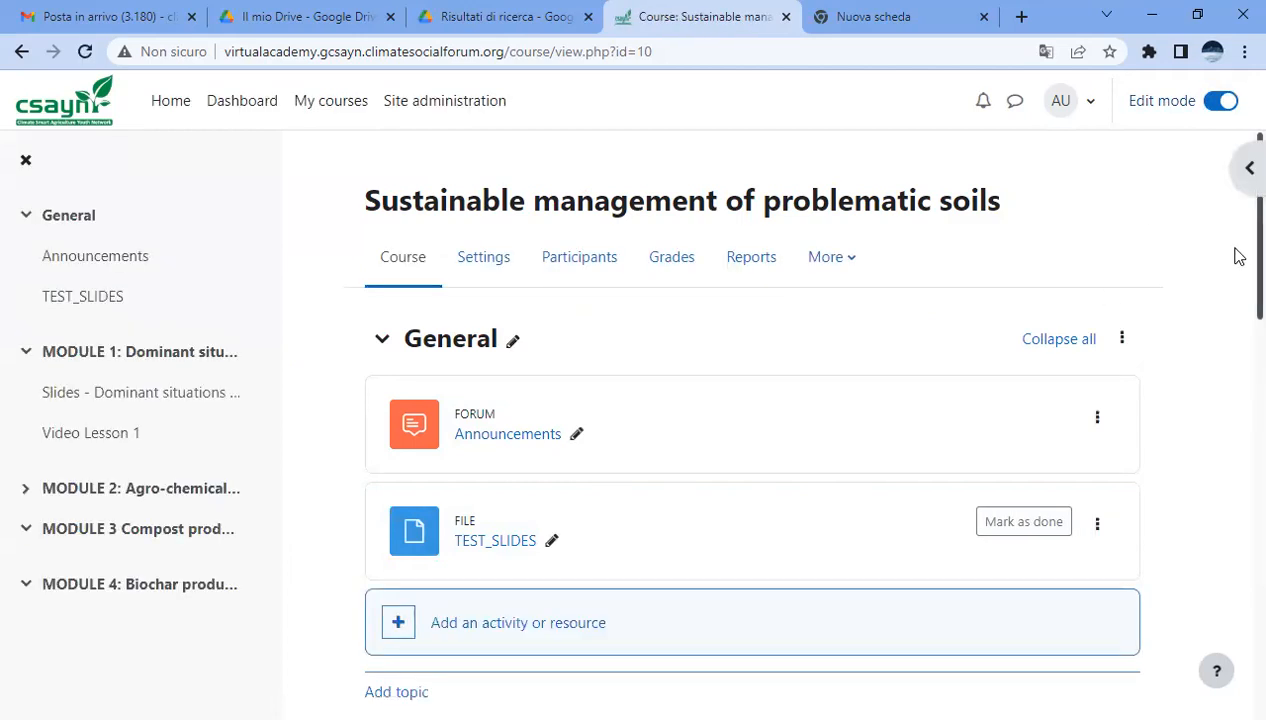
{"action": "scroll", "coordinate": [1238, 249], "scroll_direction": "down", "scroll_amount": 1}
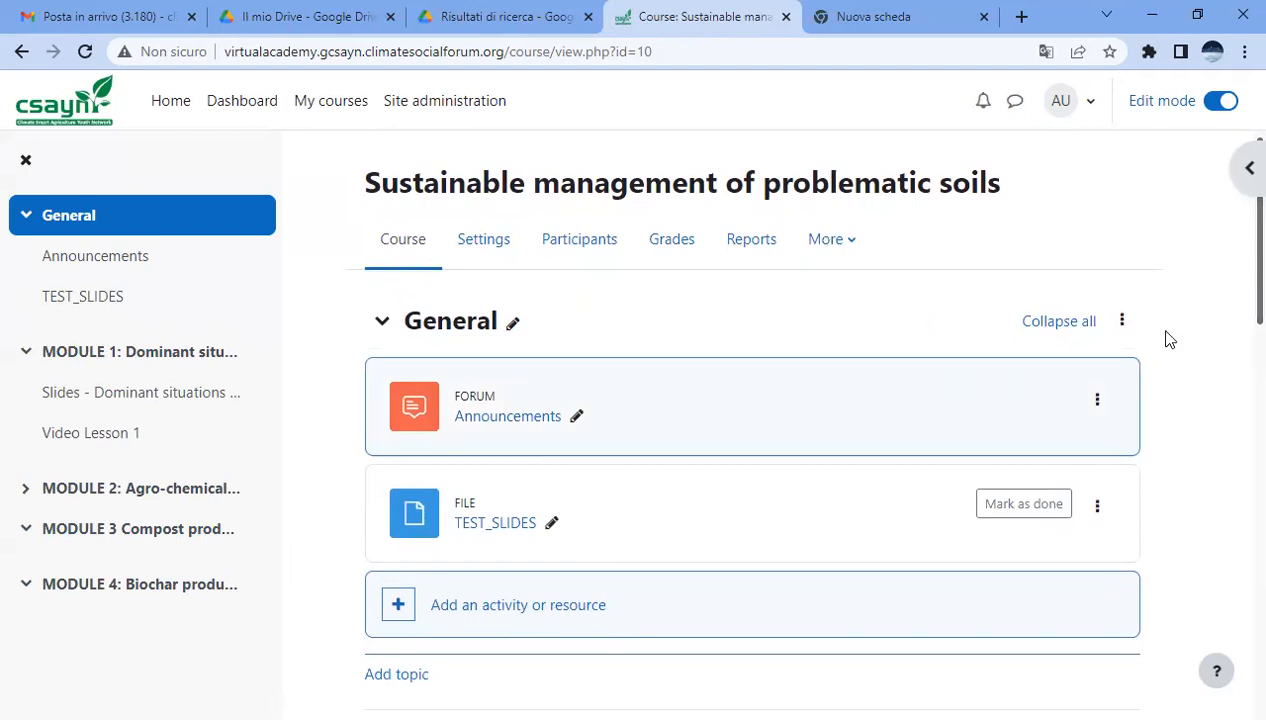
{"action": "left_click", "coordinate": [1214, 104]}
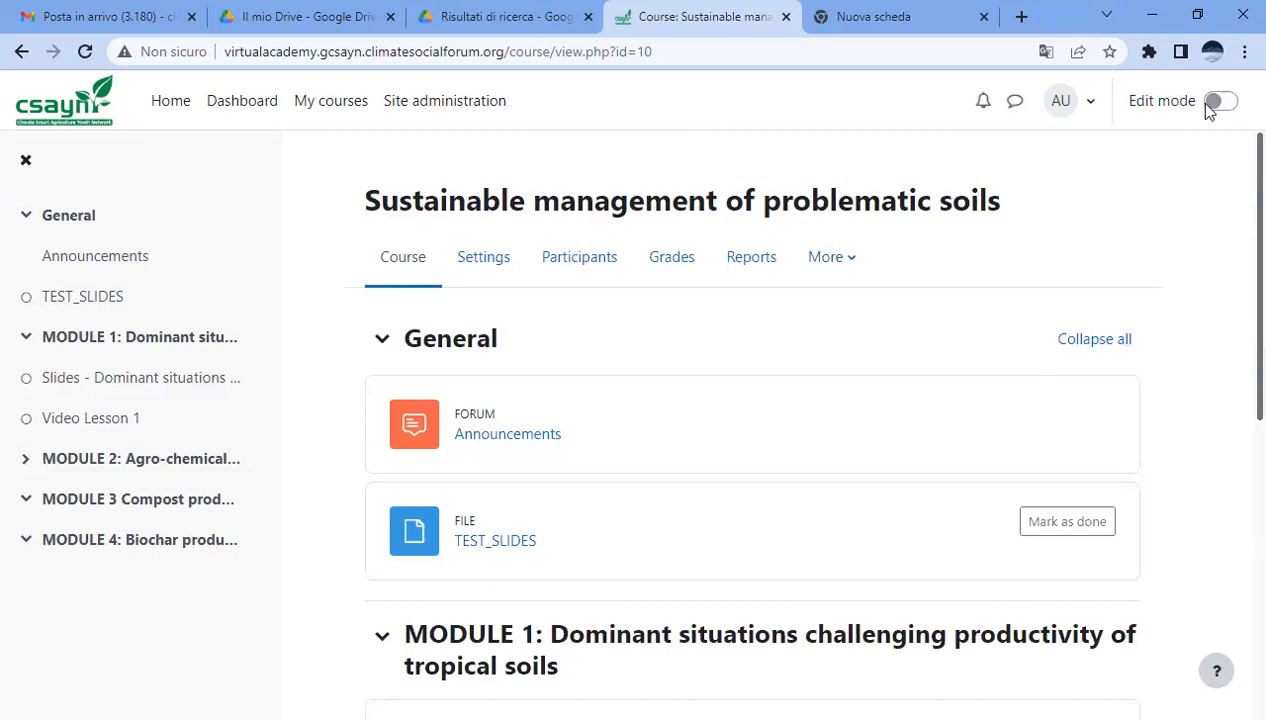
{"action": "left_click", "coordinate": [1220, 103]}
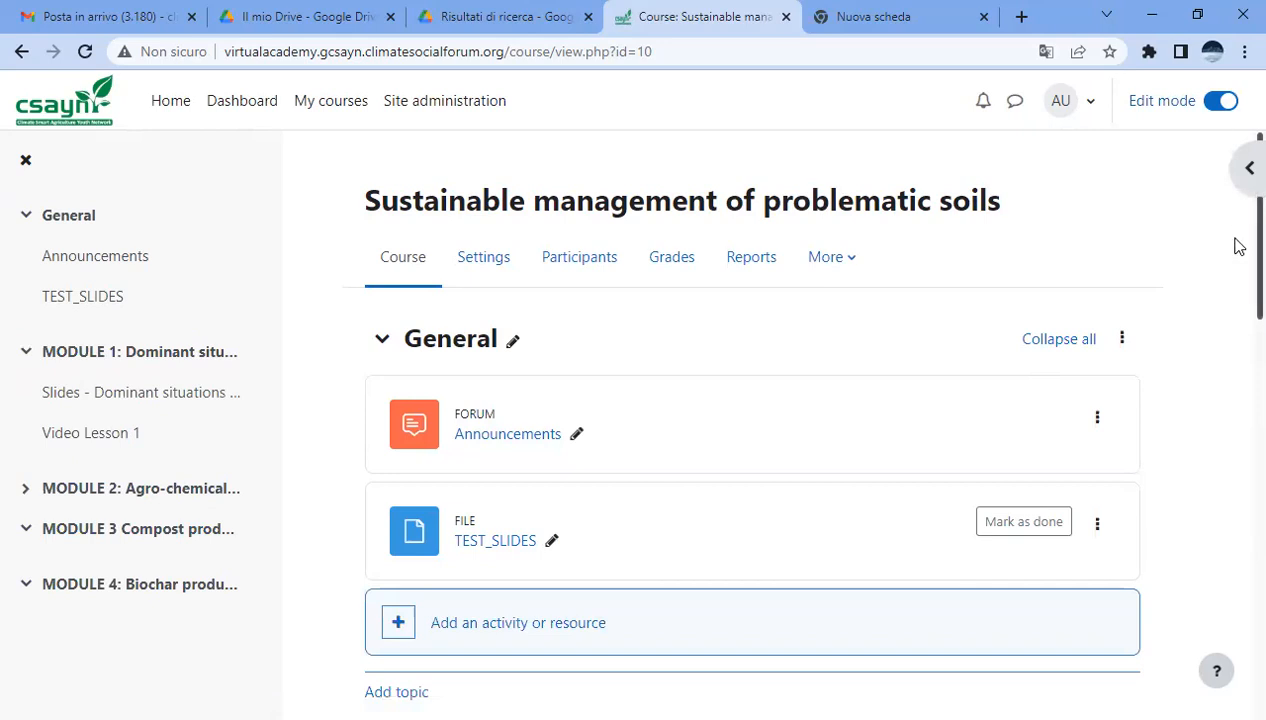
Start a new File resource in the course's General section and name it Test_Material
{"action": "scroll", "coordinate": [1236, 260], "scroll_direction": "down", "scroll_amount": 1}
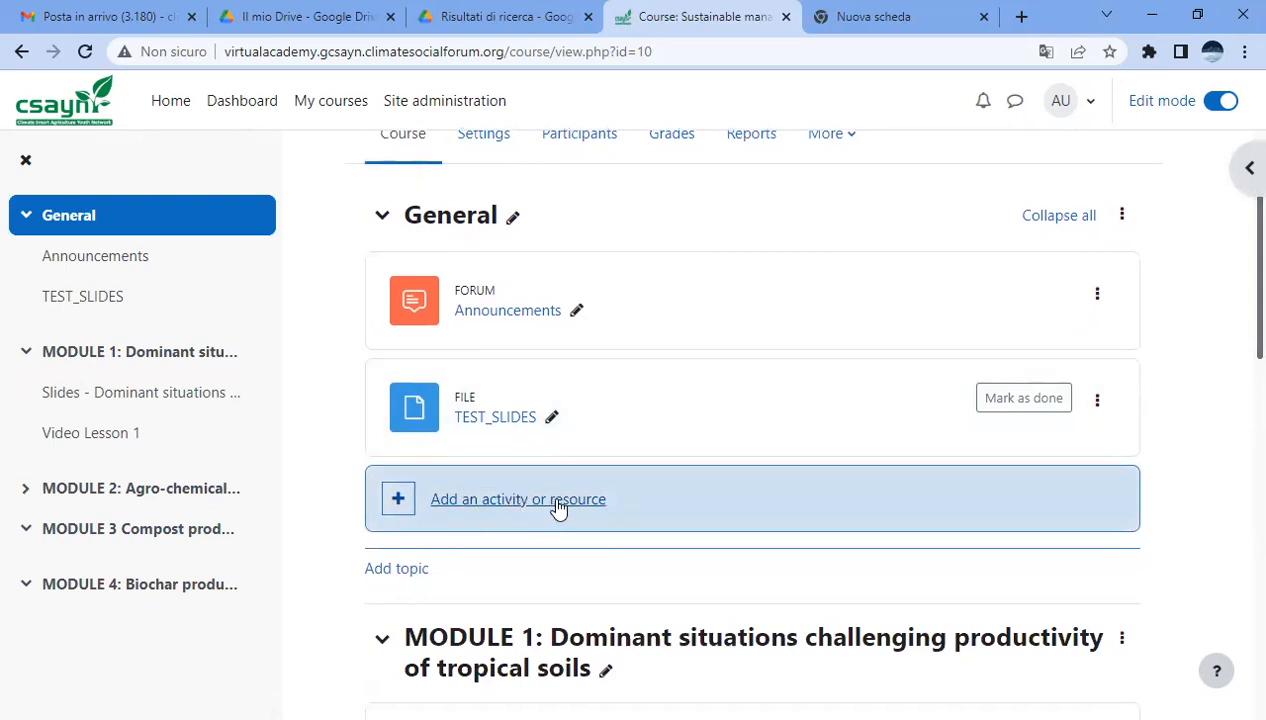
{"action": "left_click", "coordinate": [448, 512]}
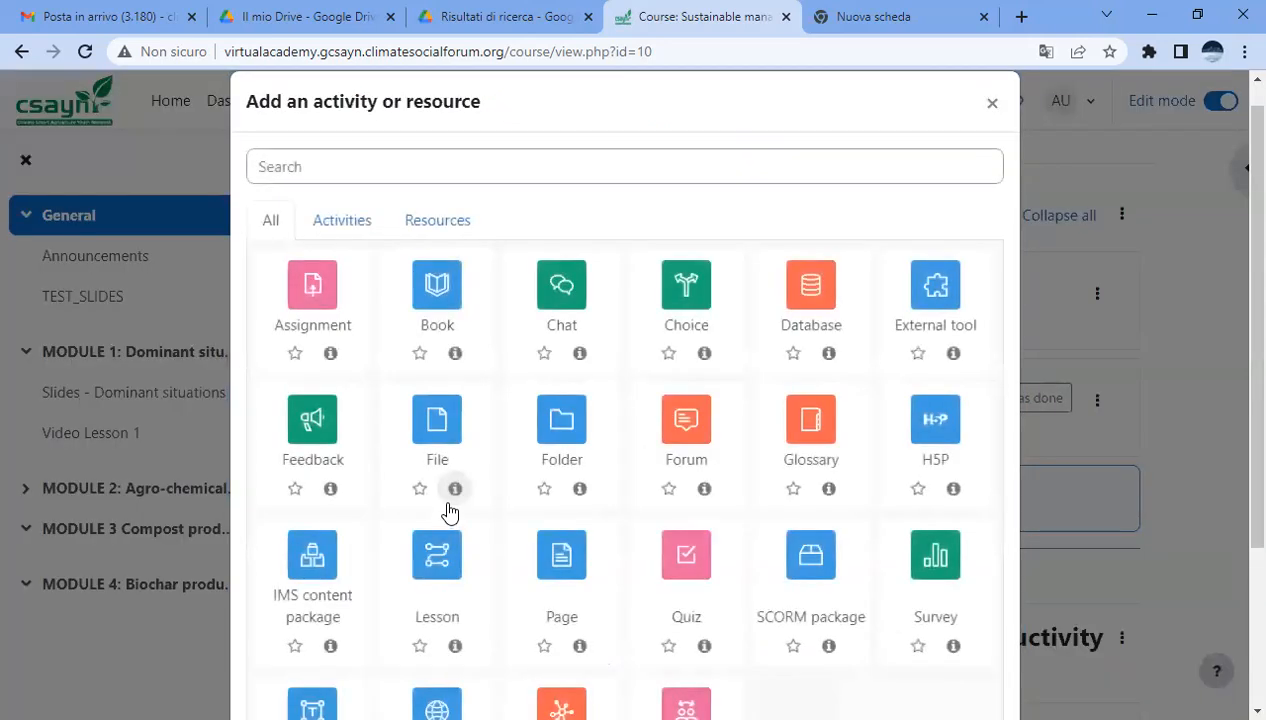
{"action": "left_click", "coordinate": [436, 423]}
{"action": "left_click", "coordinate": [650, 437]}
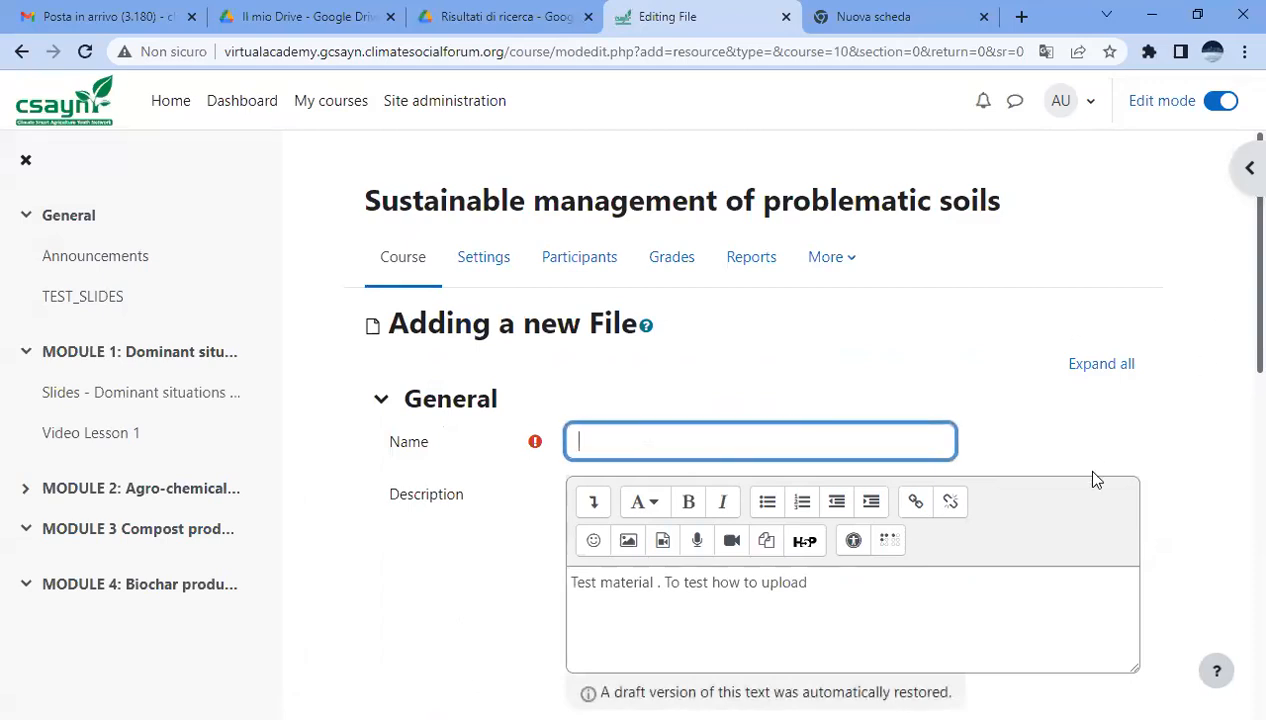
{"action": "type", "text": "Teste"}
{"action": "key", "text": "BackSpace"}
{"action": "type", "text": "Material"}
{"action": "left_click", "coordinate": [830, 596]}
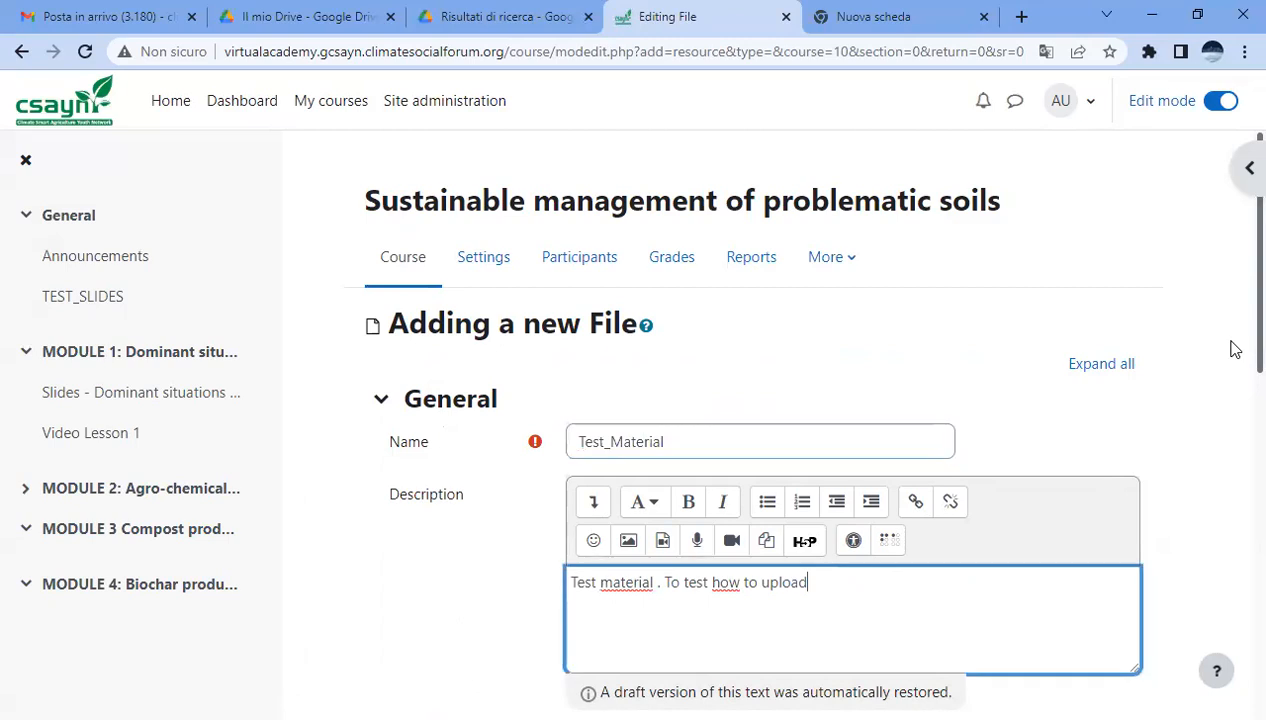
Upload the image Immagine WhatsApp 2023-04-03 ore 04.17.39.jpg from the Virtual_academy folder as the new resource's file
{"action": "scroll", "coordinate": [1235, 345], "scroll_direction": "down", "scroll_amount": 5}
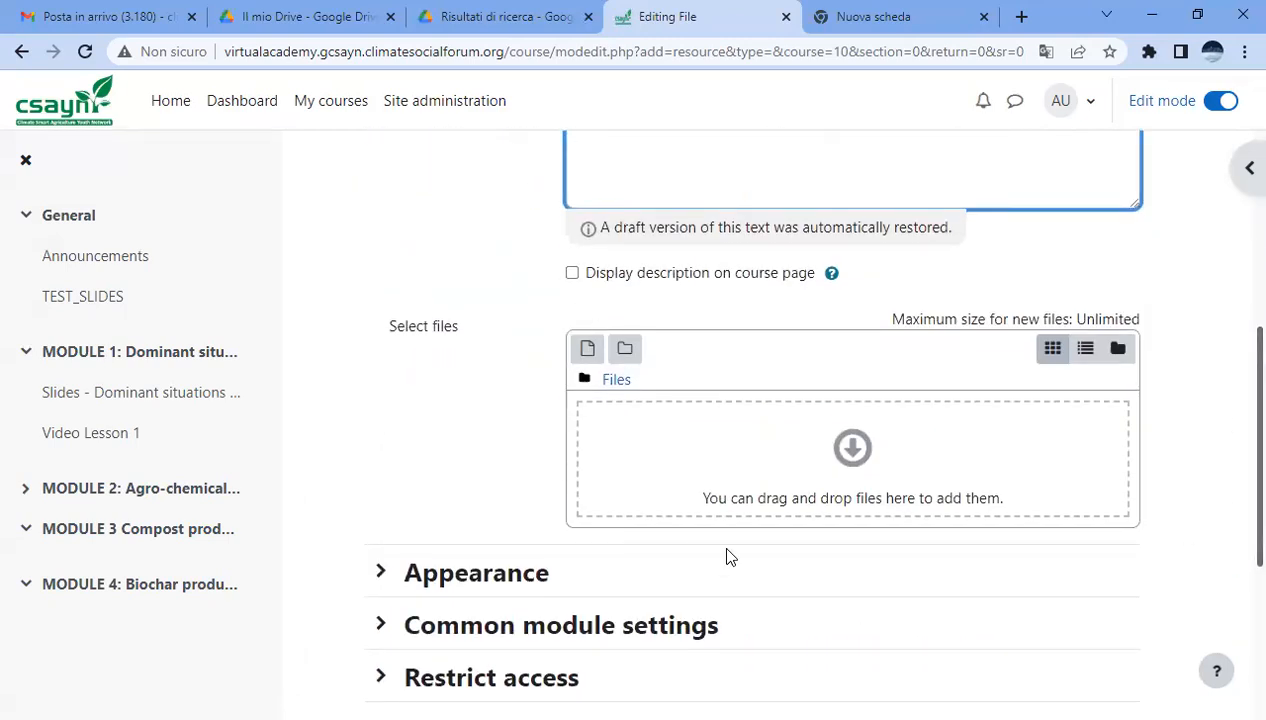
{"action": "left_click", "coordinate": [855, 452]}
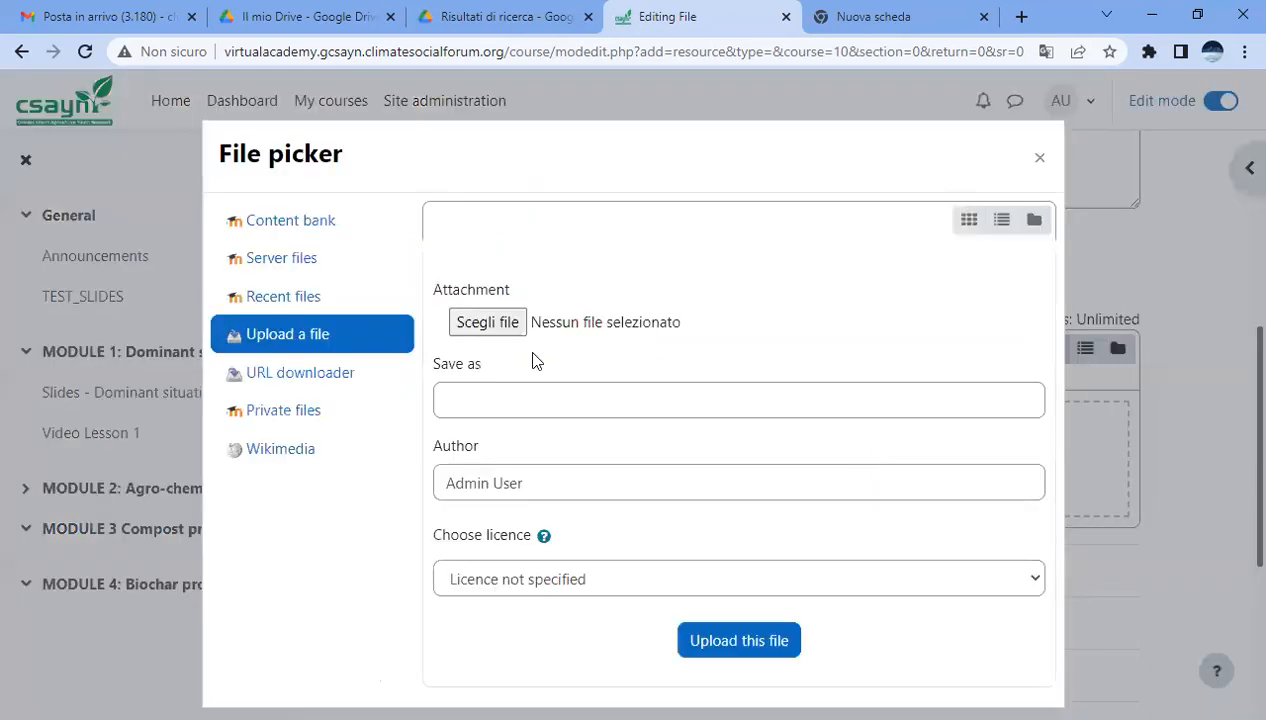
{"action": "left_click", "coordinate": [494, 318]}
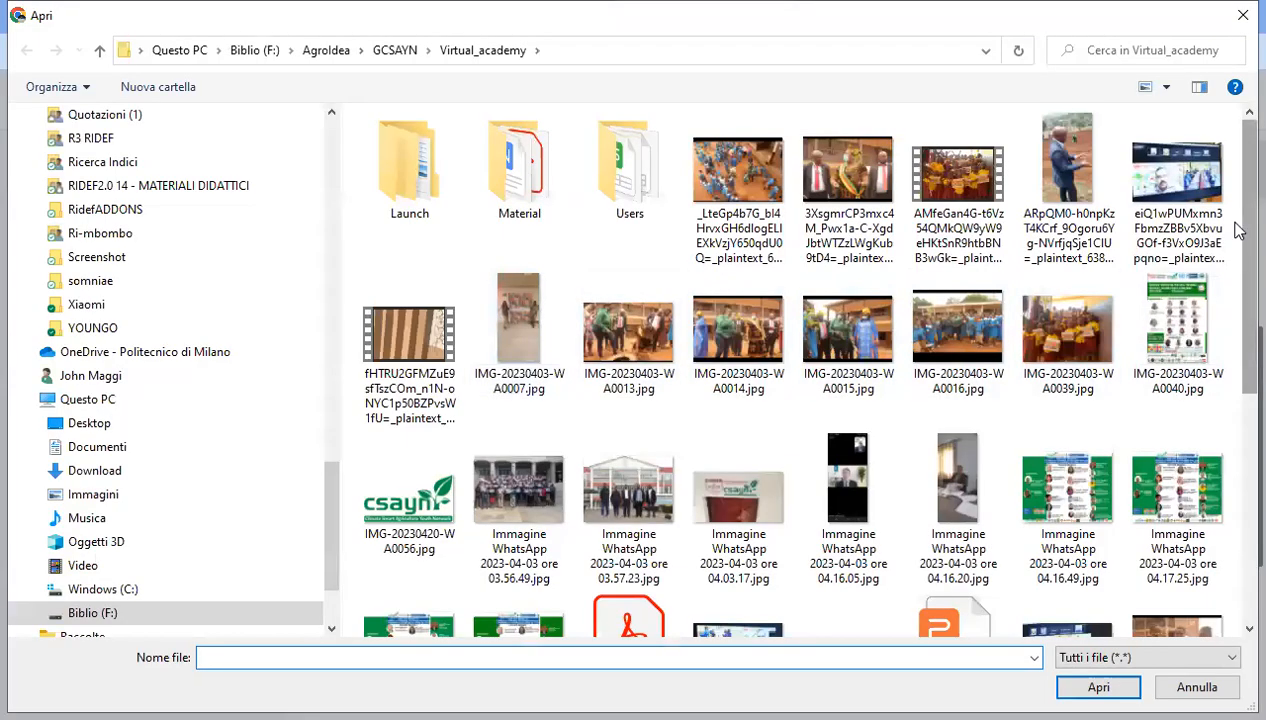
{"action": "scroll", "coordinate": [1221, 356], "scroll_direction": "down", "scroll_amount": 3}
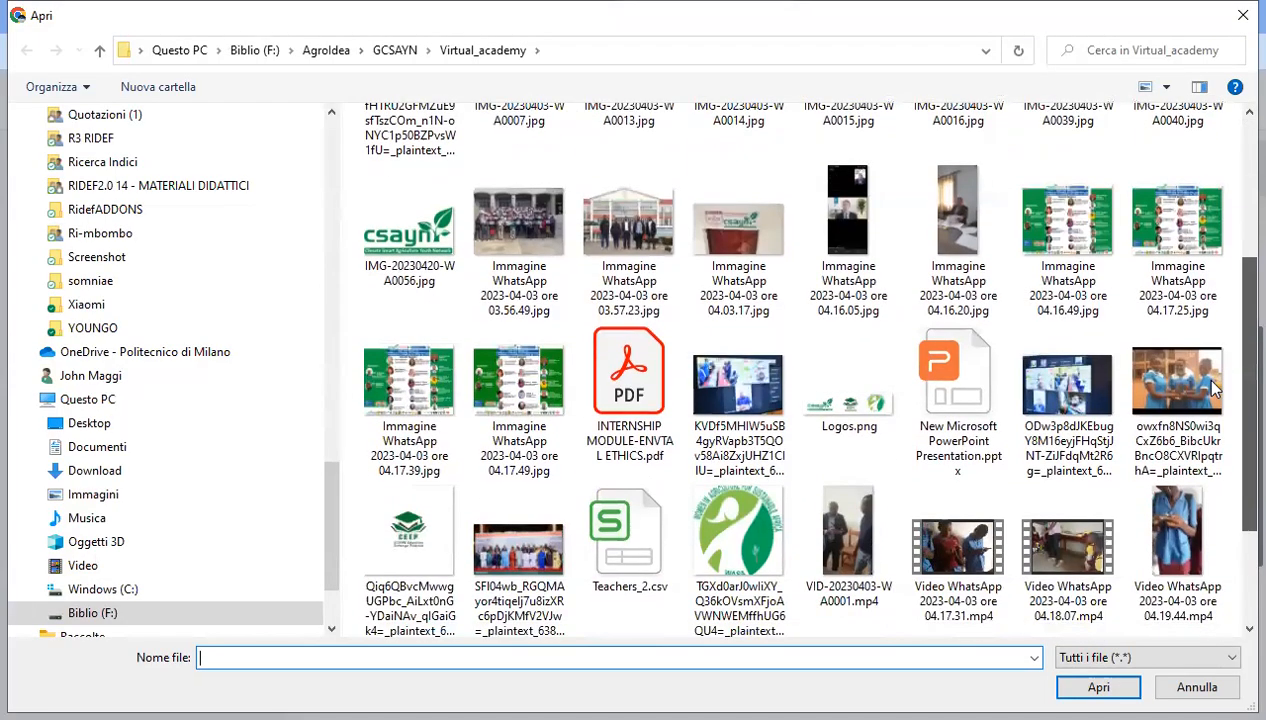
{"action": "scroll", "coordinate": [413, 390], "scroll_direction": "down", "scroll_amount": 1}
{"action": "left_click", "coordinate": [413, 390]}
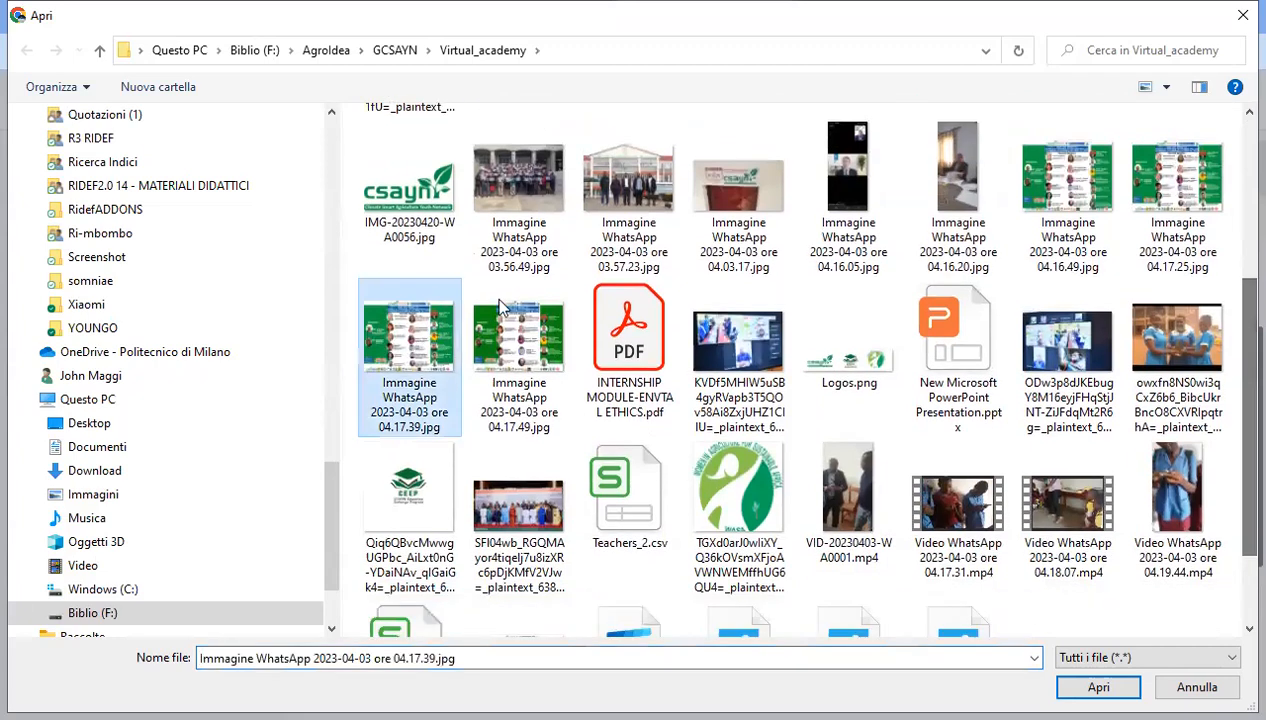
{"action": "left_click", "coordinate": [1098, 687]}
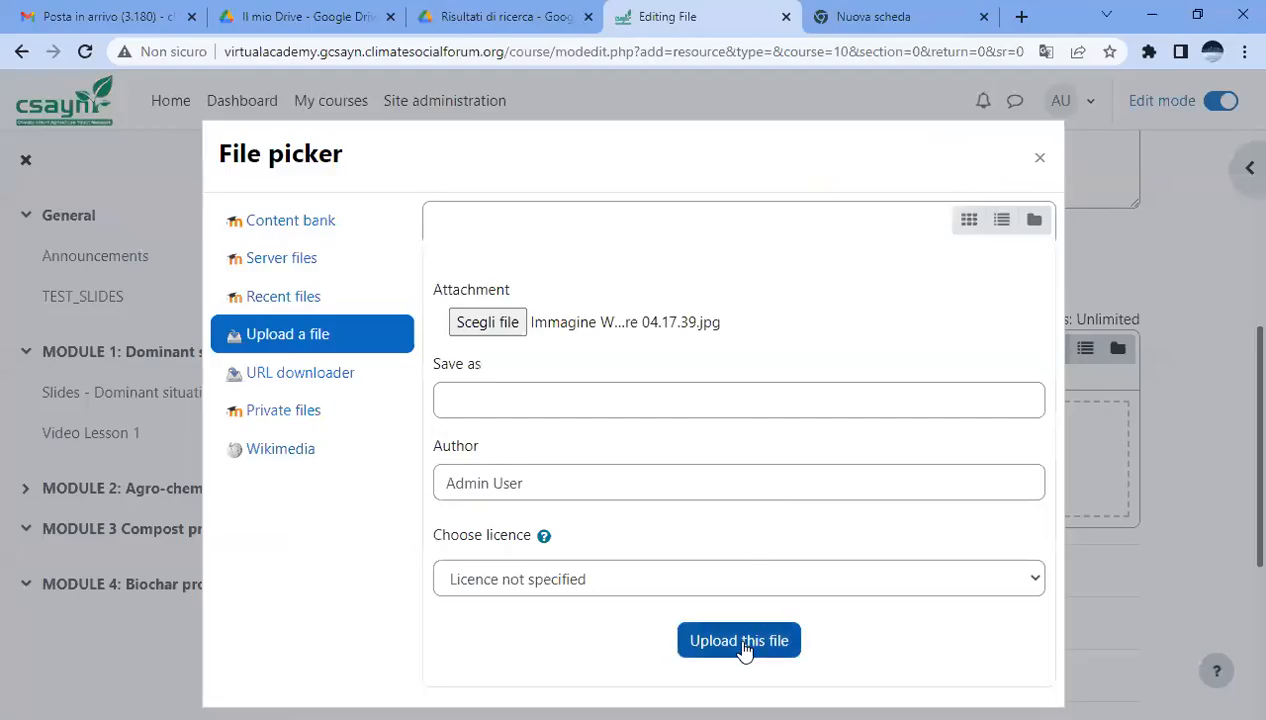
{"action": "left_click", "coordinate": [743, 642]}
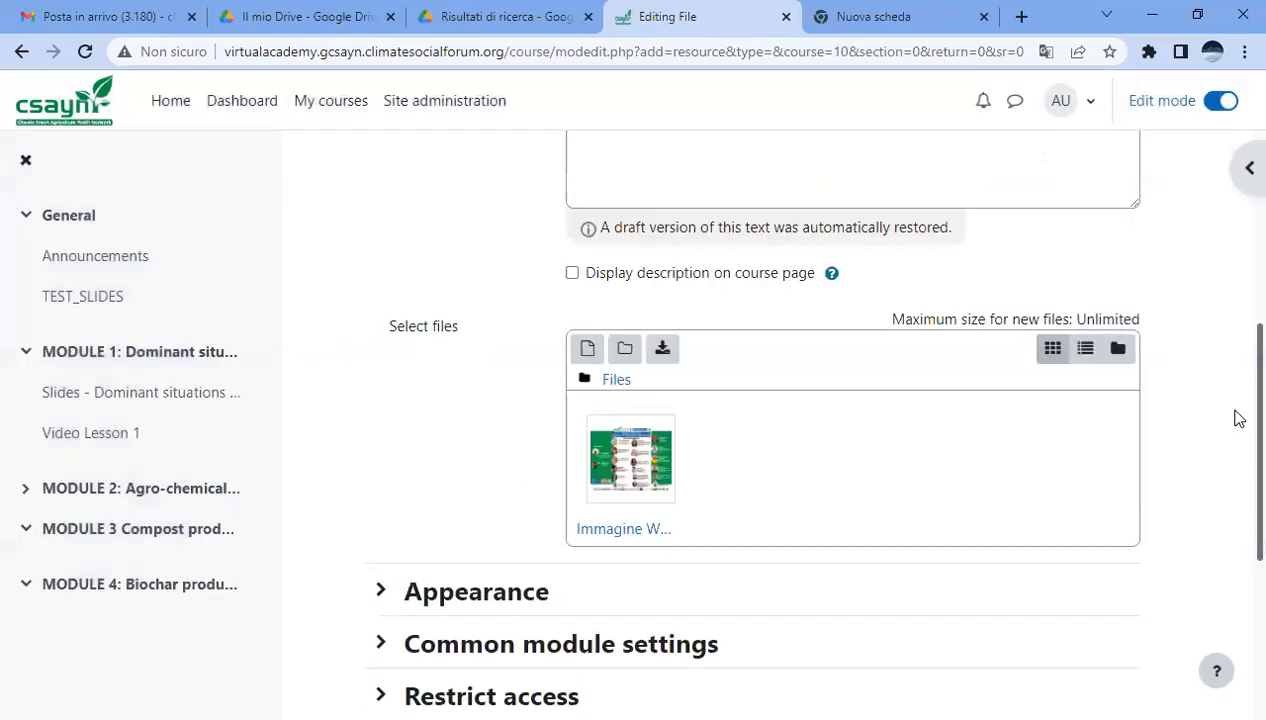
Save the Test_Material File resource and return to the course page
{"action": "scroll", "coordinate": [1235, 420], "scroll_direction": "down", "scroll_amount": 2}
{"action": "scroll", "coordinate": [1238, 442], "scroll_direction": "up", "scroll_amount": 1}
{"action": "scroll", "coordinate": [1238, 438], "scroll_direction": "up", "scroll_amount": 1}
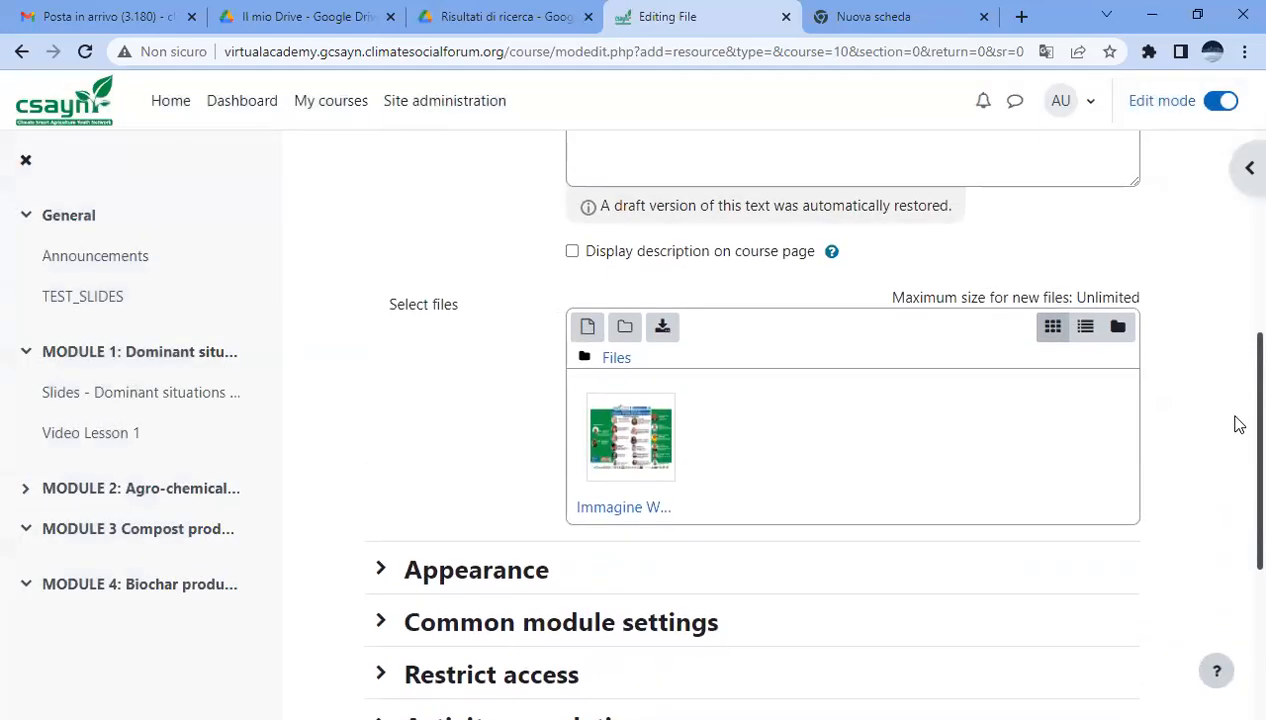
{"action": "scroll", "coordinate": [1237, 500], "scroll_direction": "down", "scroll_amount": 3}
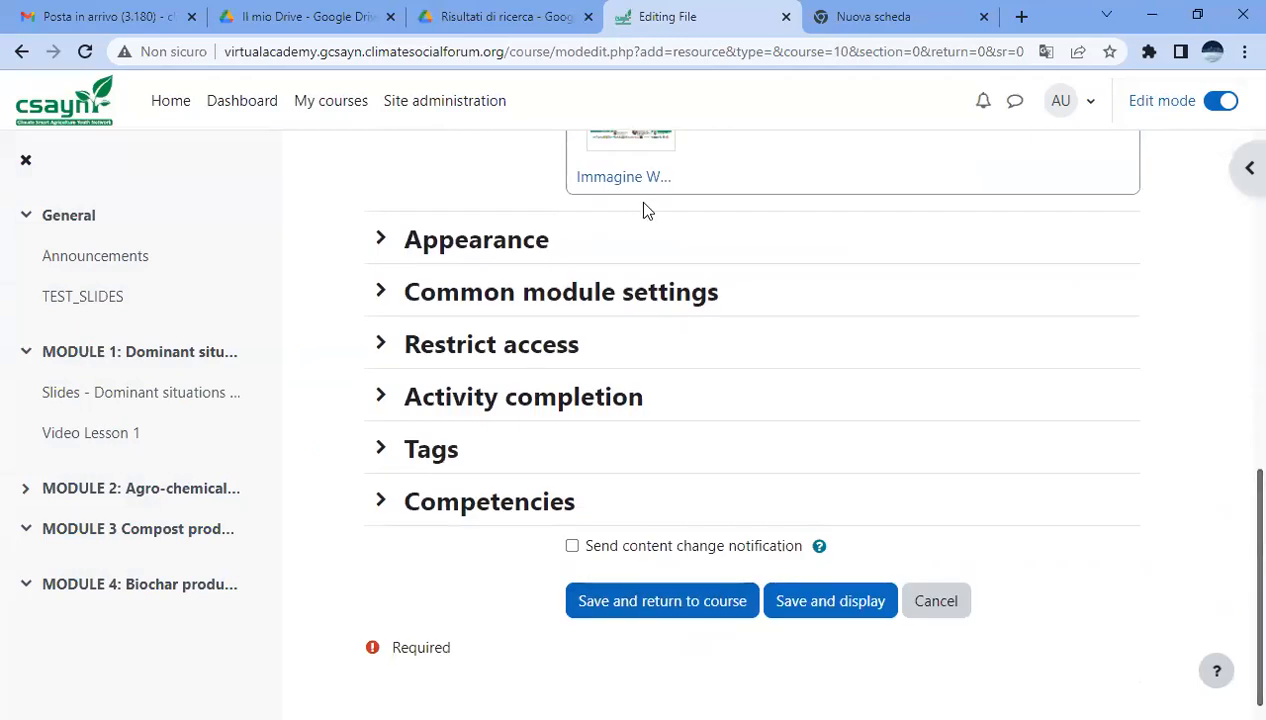
{"action": "left_click", "coordinate": [622, 612]}
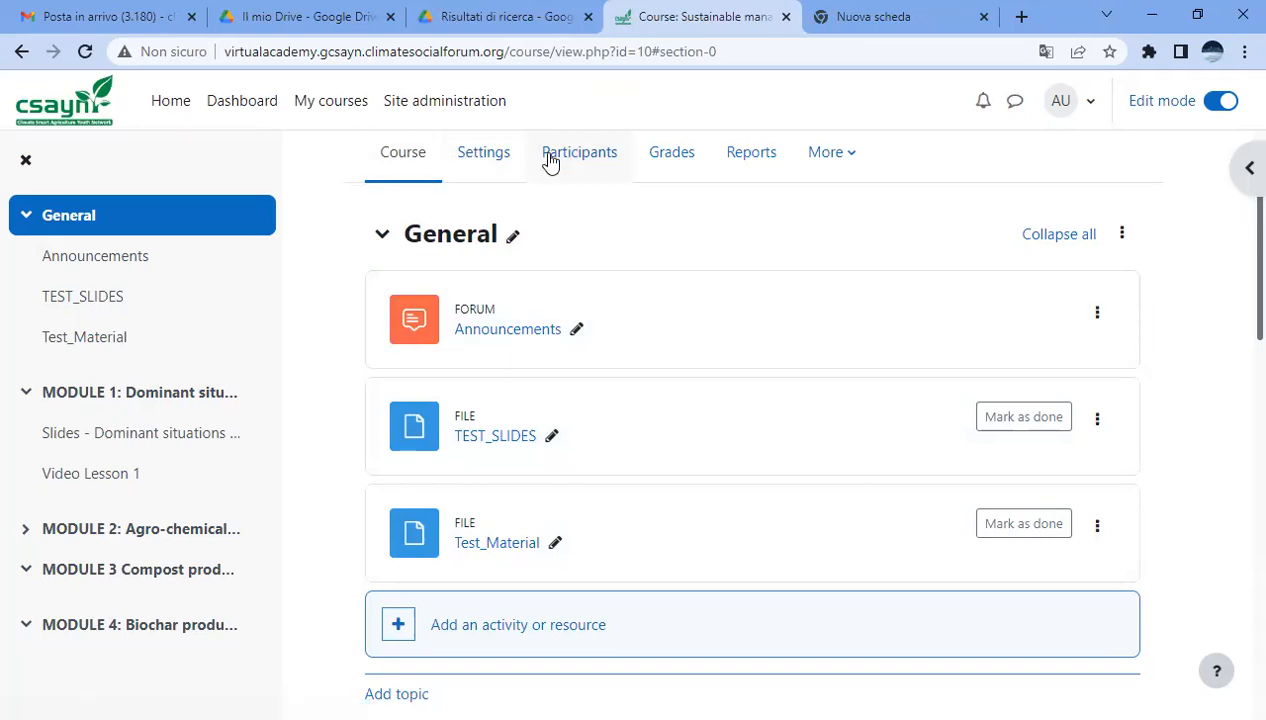
Review the course's enrolled participants and their roles, and return to the course page
{"action": "left_click", "coordinate": [601, 164]}
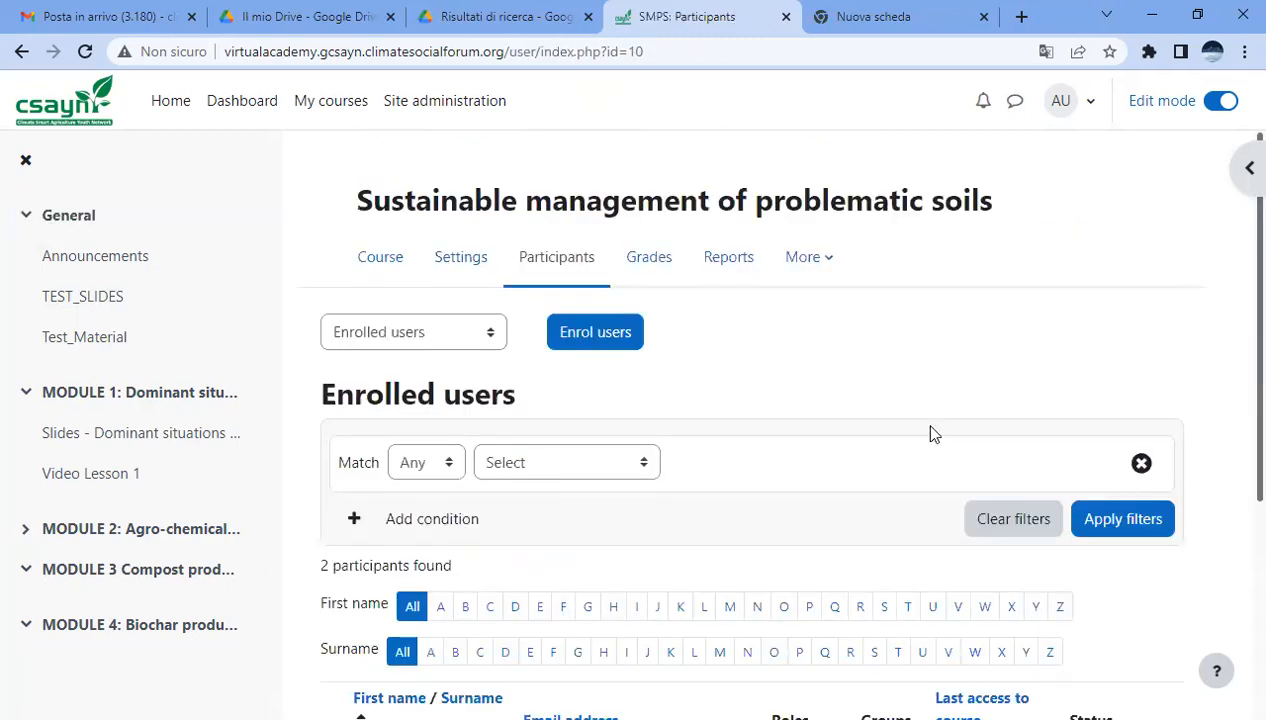
{"action": "scroll", "coordinate": [1238, 472], "scroll_direction": "down", "scroll_amount": 2}
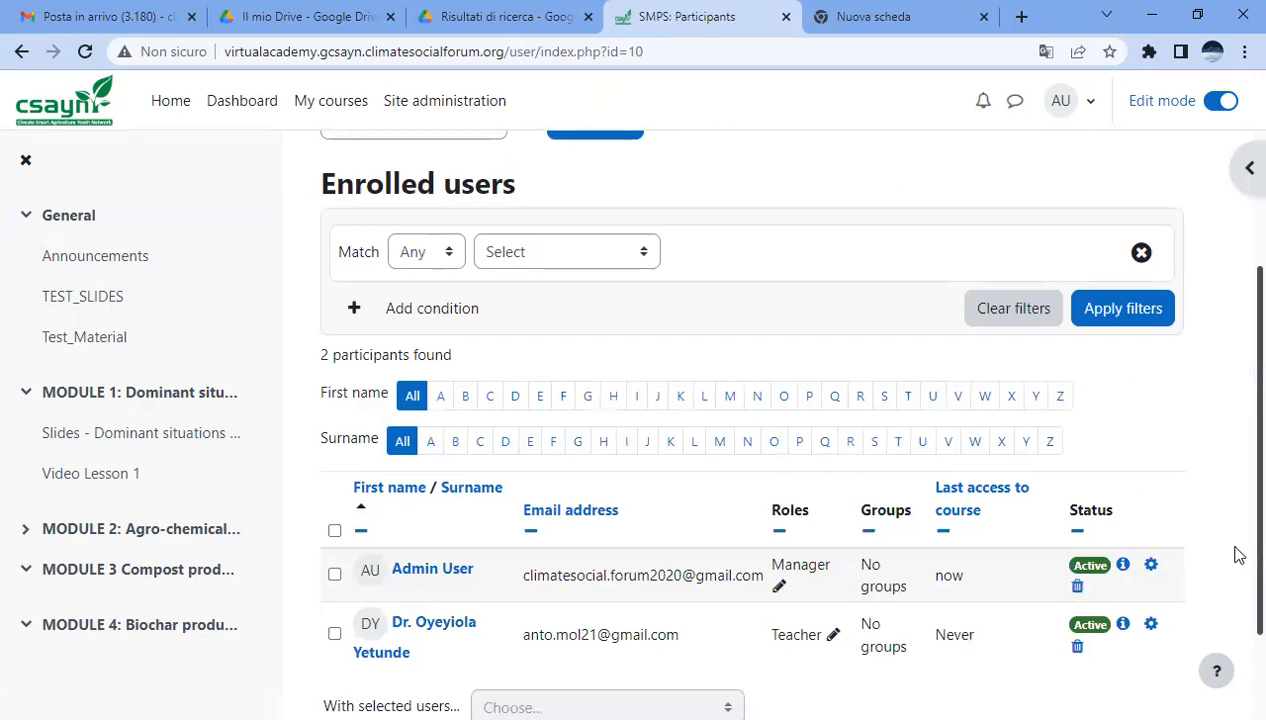
{"action": "scroll", "coordinate": [1238, 580], "scroll_direction": "down", "scroll_amount": 1}
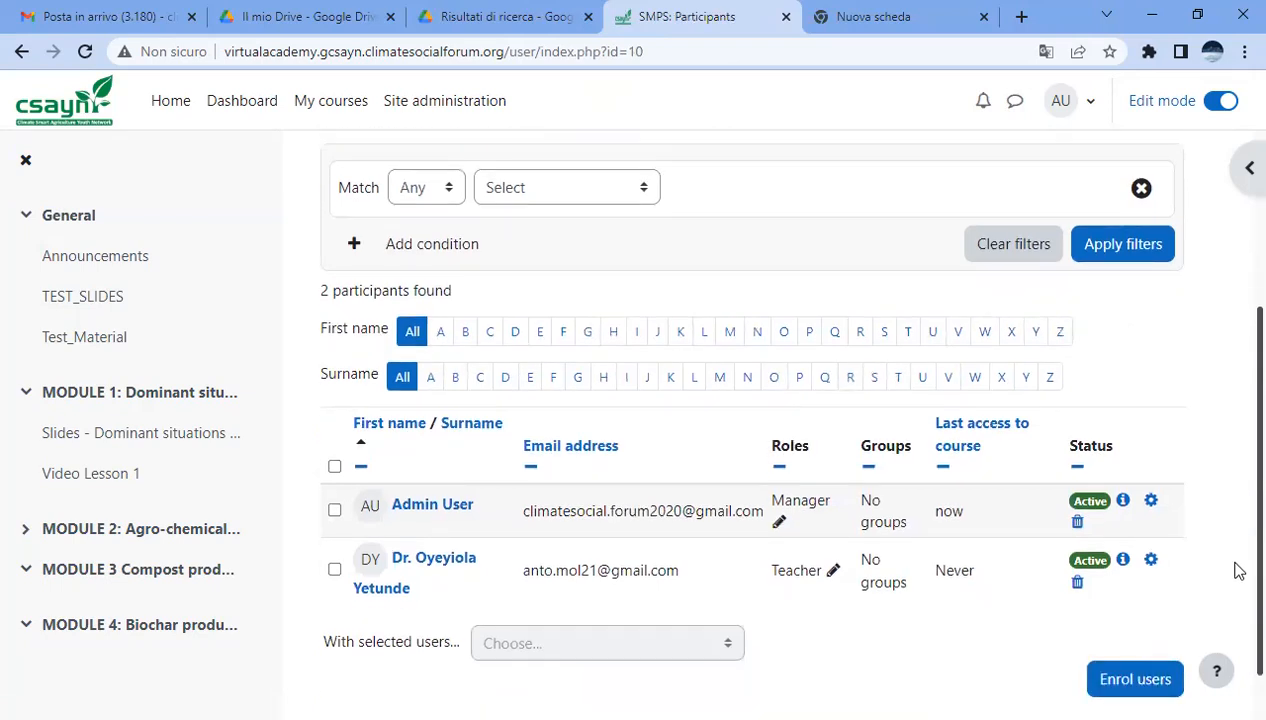
{"action": "scroll", "coordinate": [858, 578], "scroll_direction": "up", "scroll_amount": 1}
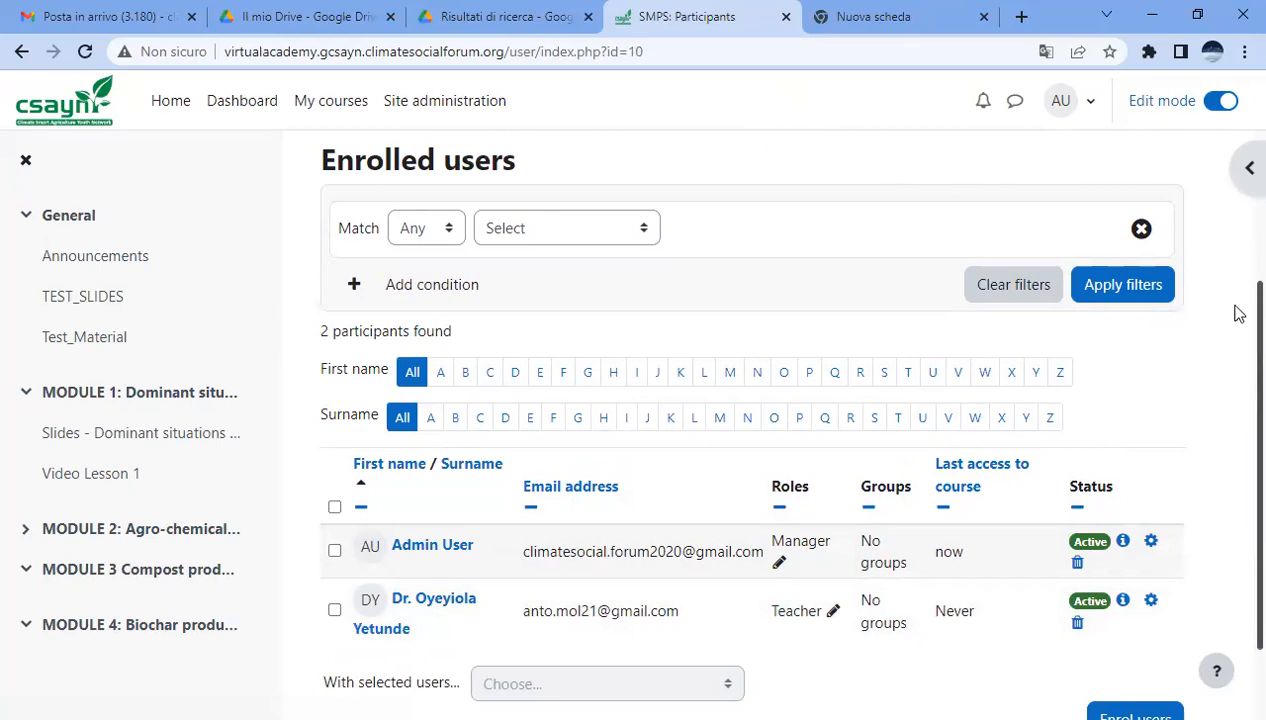
{"action": "scroll", "coordinate": [1238, 313], "scroll_direction": "up", "scroll_amount": 2}
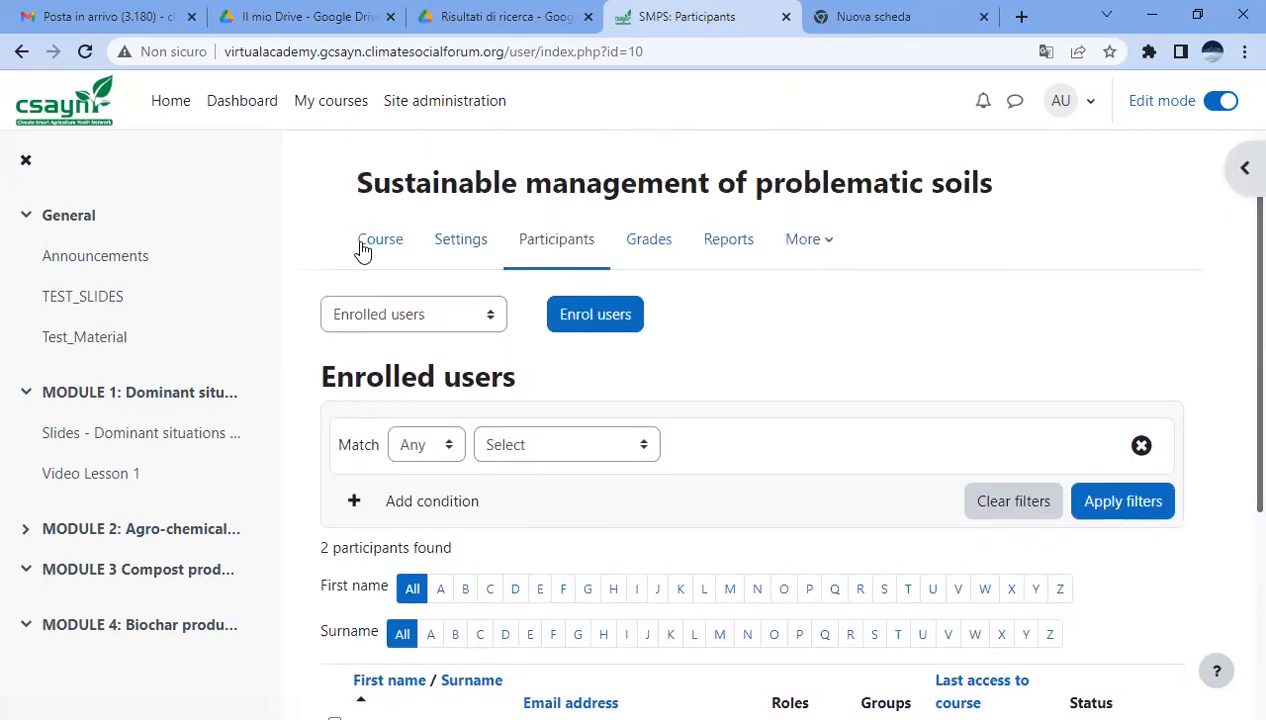
{"action": "left_click", "coordinate": [414, 264]}
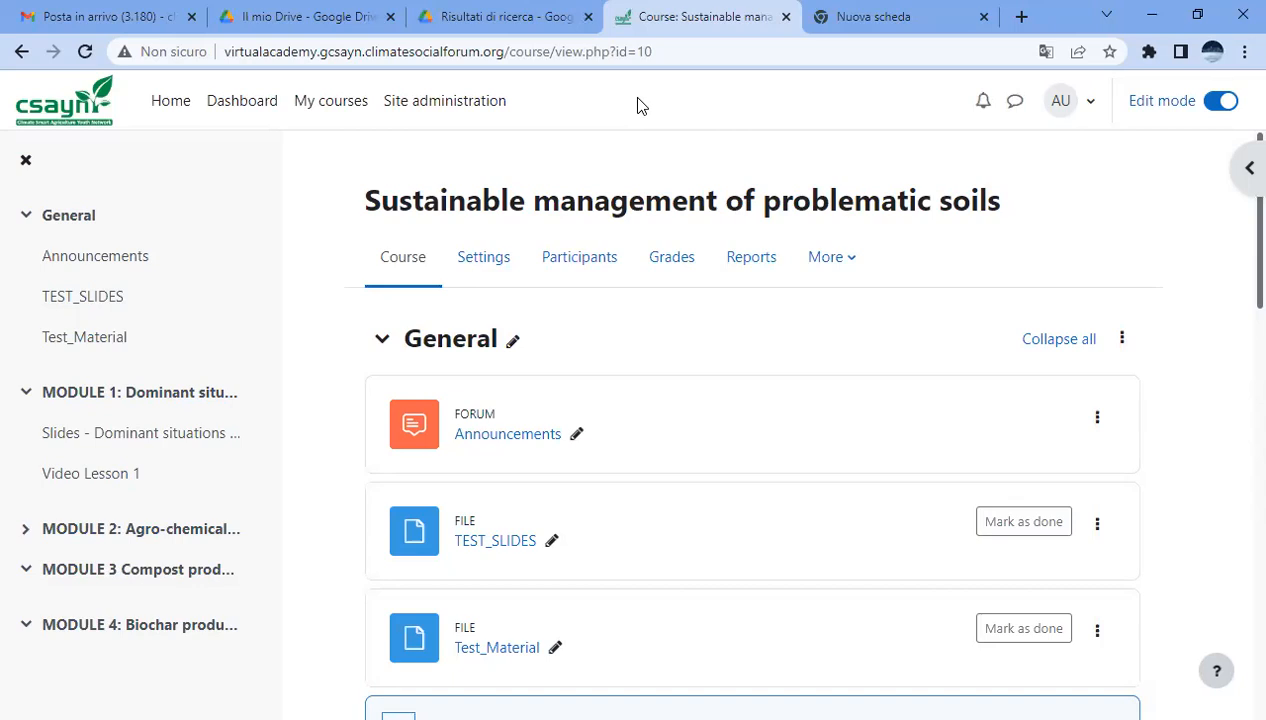
Open the TEST_SLIDES settings, review its description and attached file, and go back to the course without editing
{"action": "left_click", "coordinate": [1099, 535]}
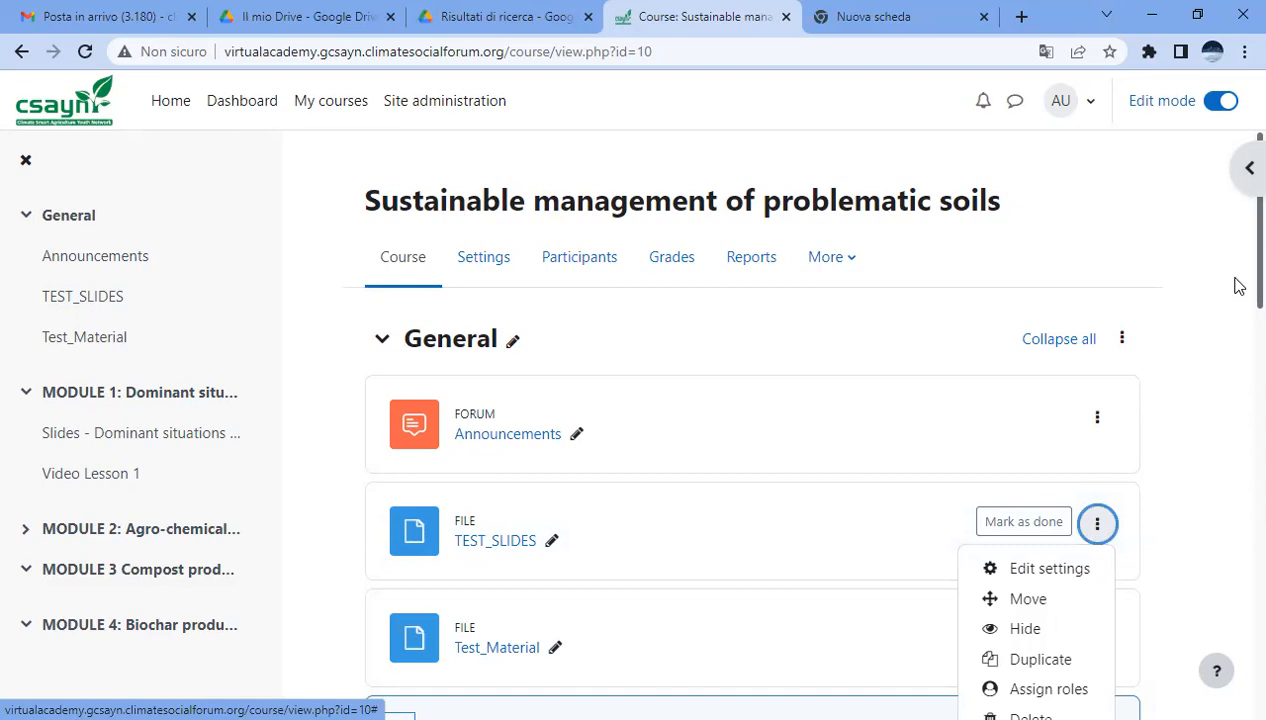
{"action": "scroll", "coordinate": [1235, 294], "scroll_direction": "down", "scroll_amount": 2}
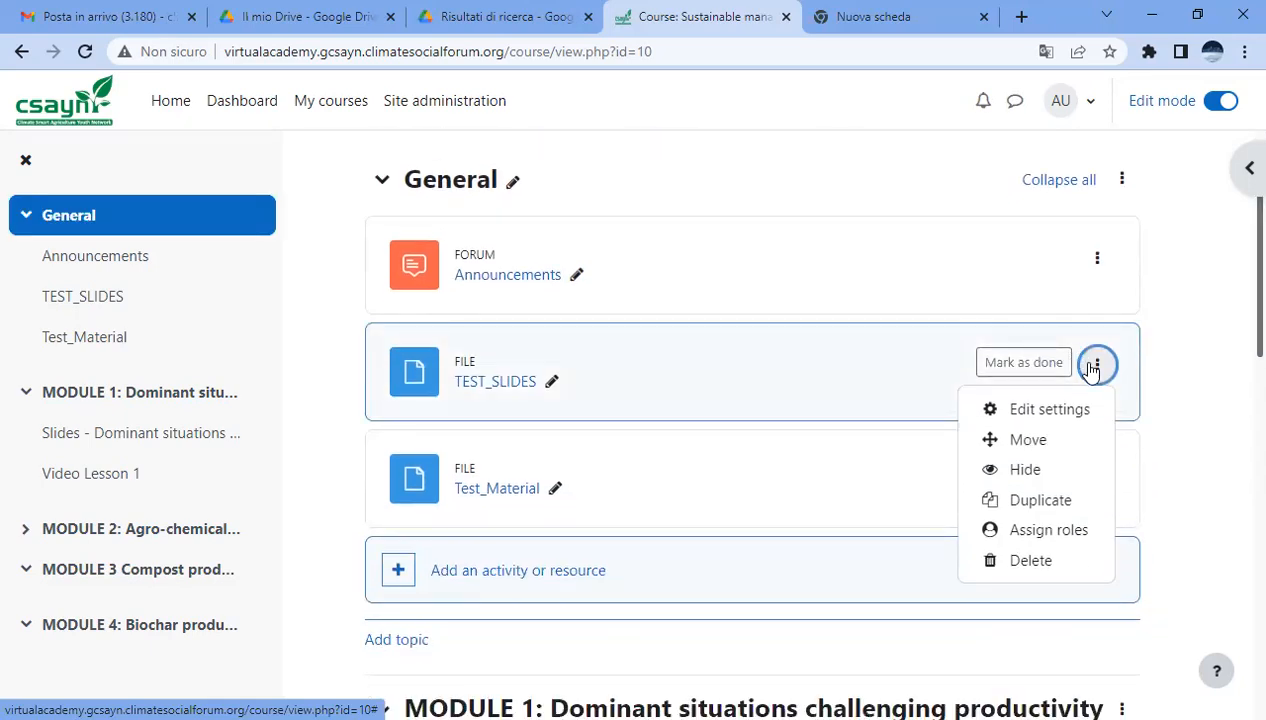
{"action": "left_click", "coordinate": [1046, 409]}
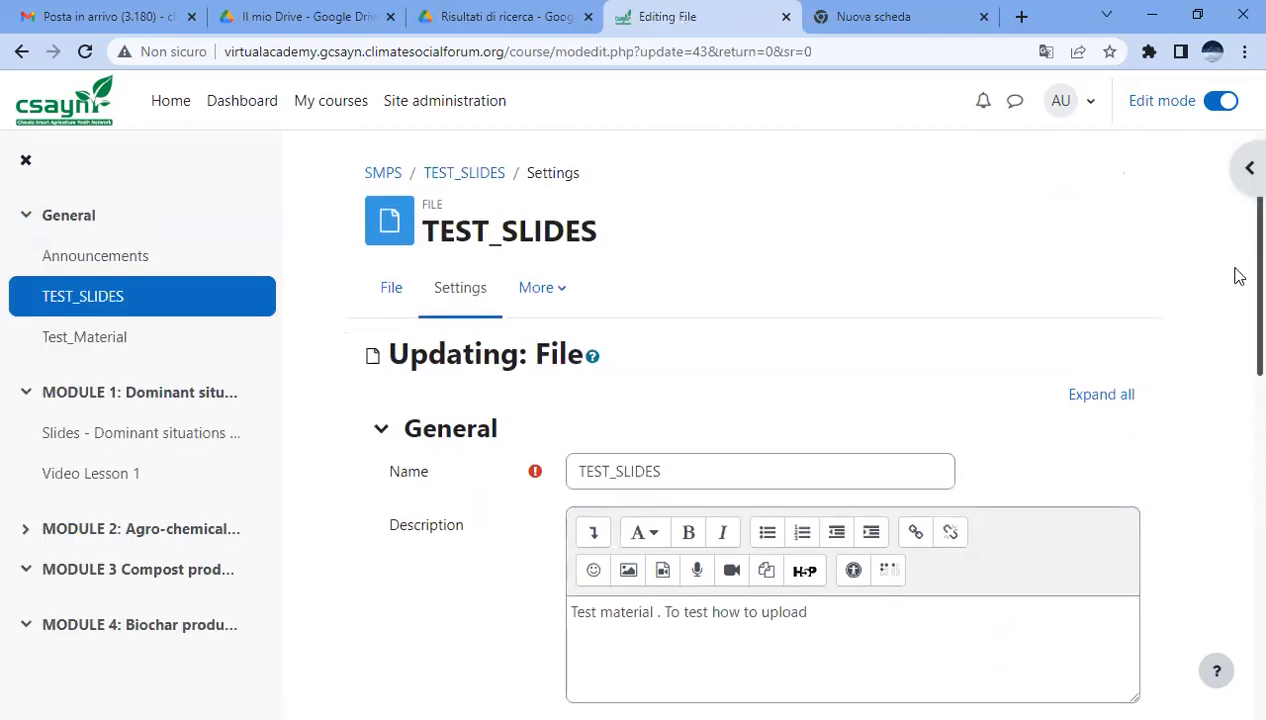
{"action": "scroll", "coordinate": [1235, 300], "scroll_direction": "down", "scroll_amount": 3}
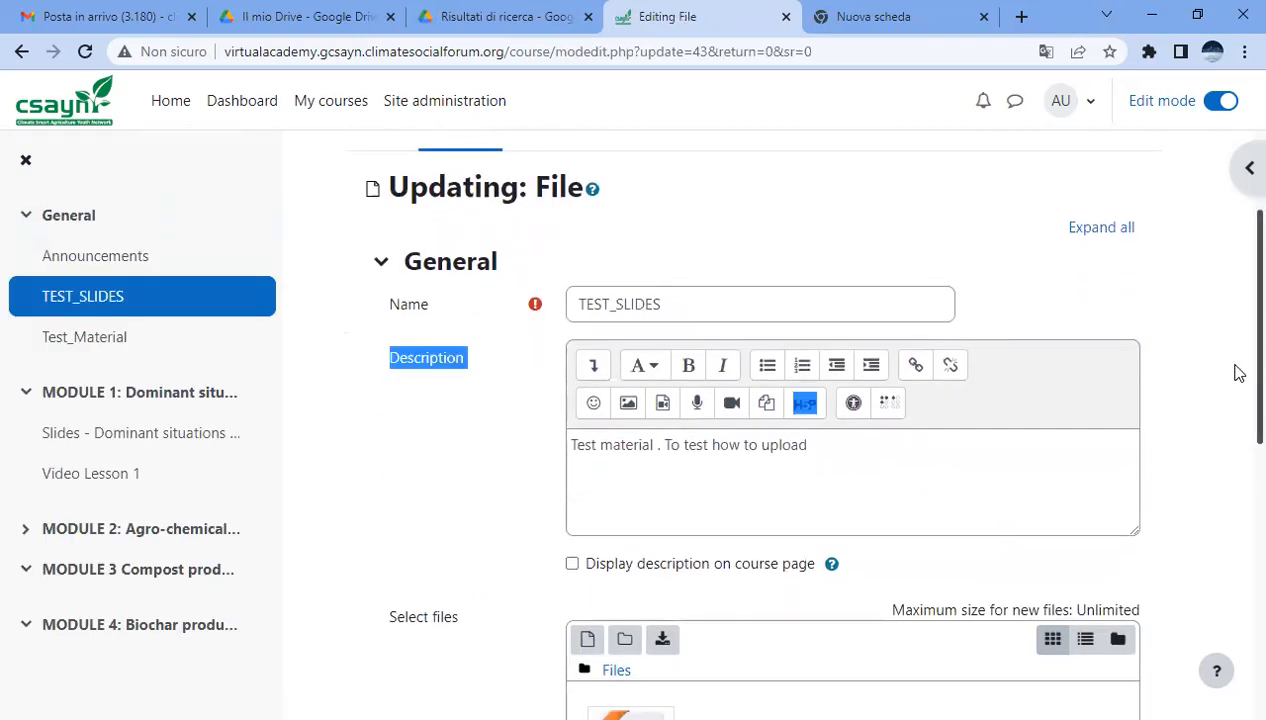
{"action": "scroll", "coordinate": [1235, 420], "scroll_direction": "down", "scroll_amount": 2}
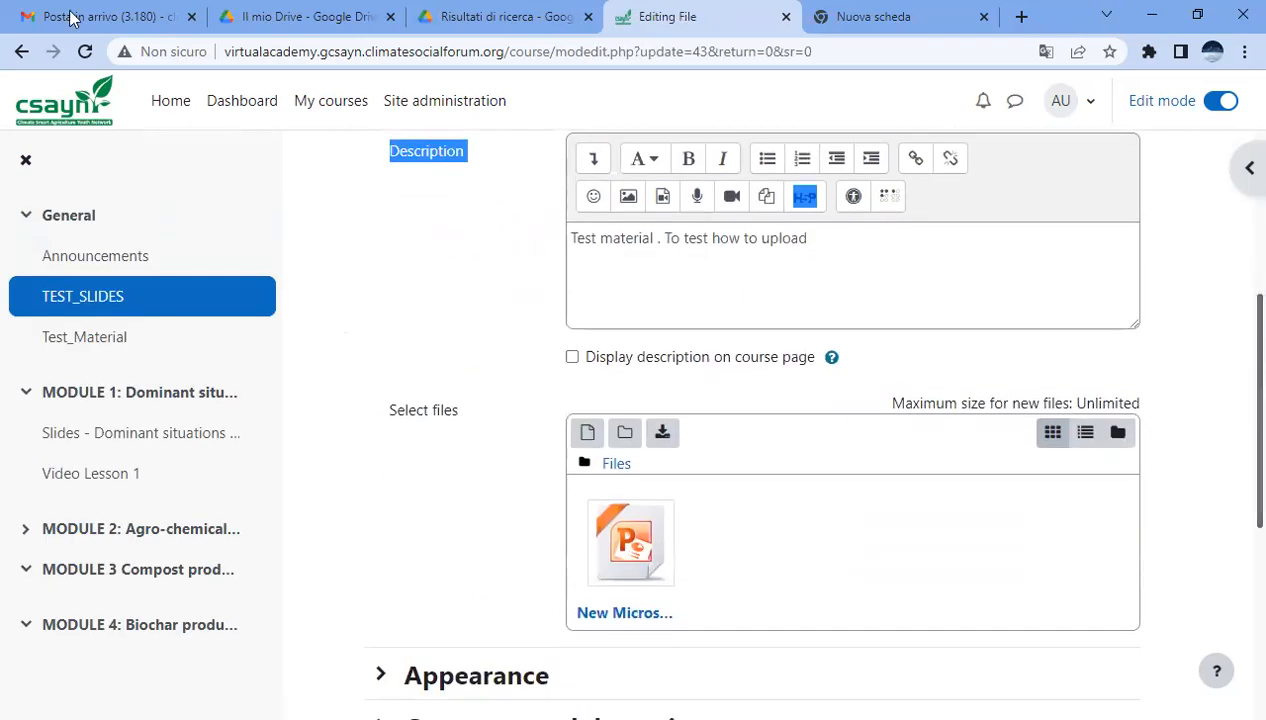
{"action": "left_click", "coordinate": [22, 51]}
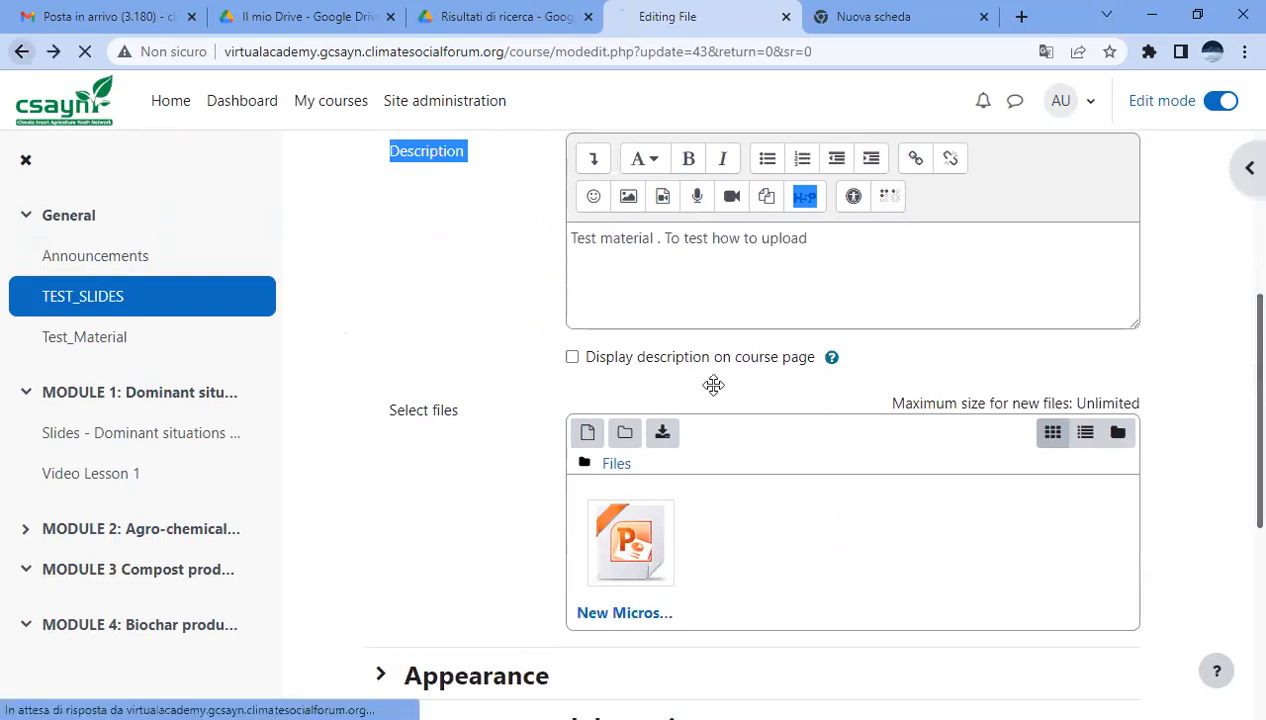
Move the TEST_SLIDES resource from the General section to MODULE 1 using the Move resource option
{"action": "left_click", "coordinate": [1097, 524]}
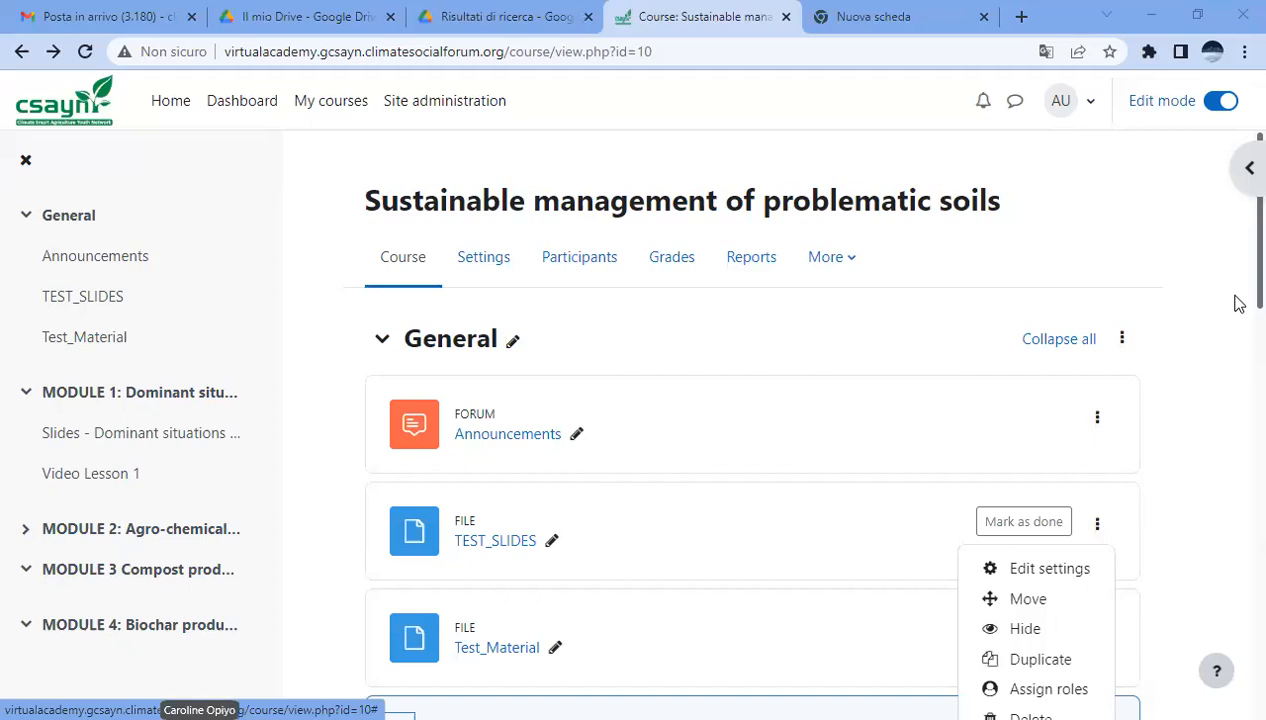
{"action": "scroll", "coordinate": [1235, 302], "scroll_direction": "down", "scroll_amount": 2}
{"action": "left_click", "coordinate": [1012, 452]}
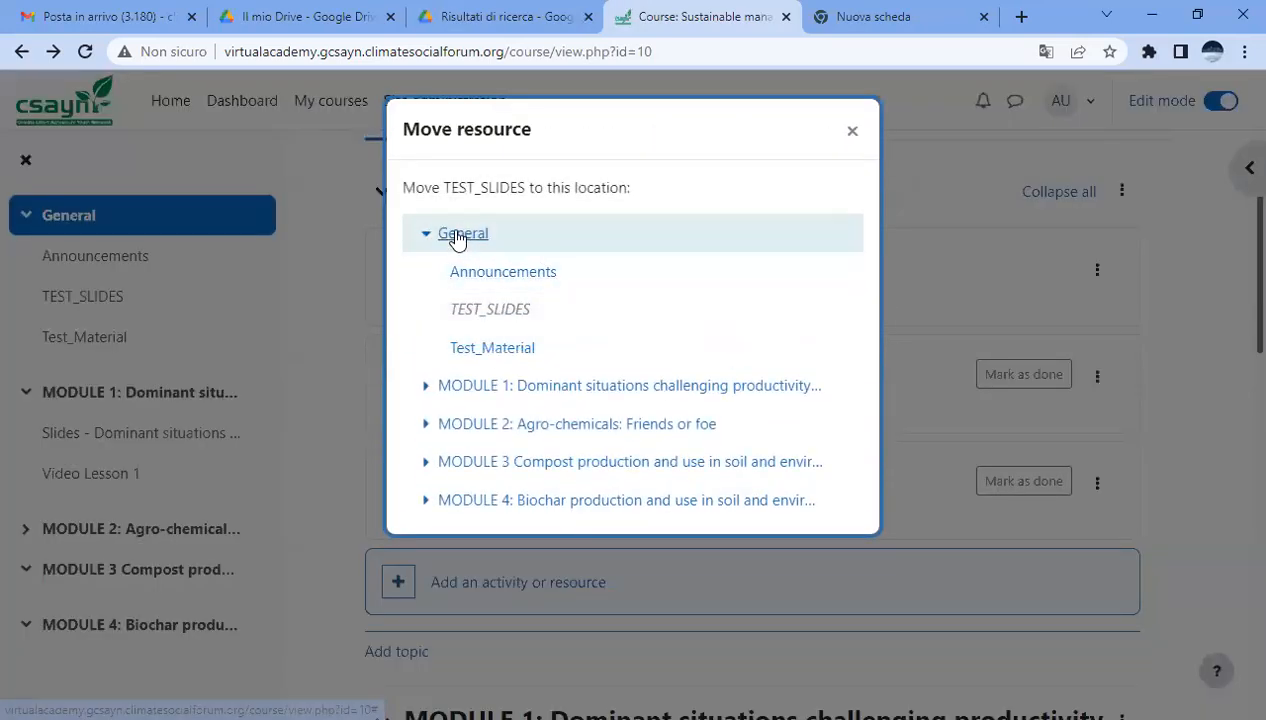
{"action": "left_click", "coordinate": [644, 389]}
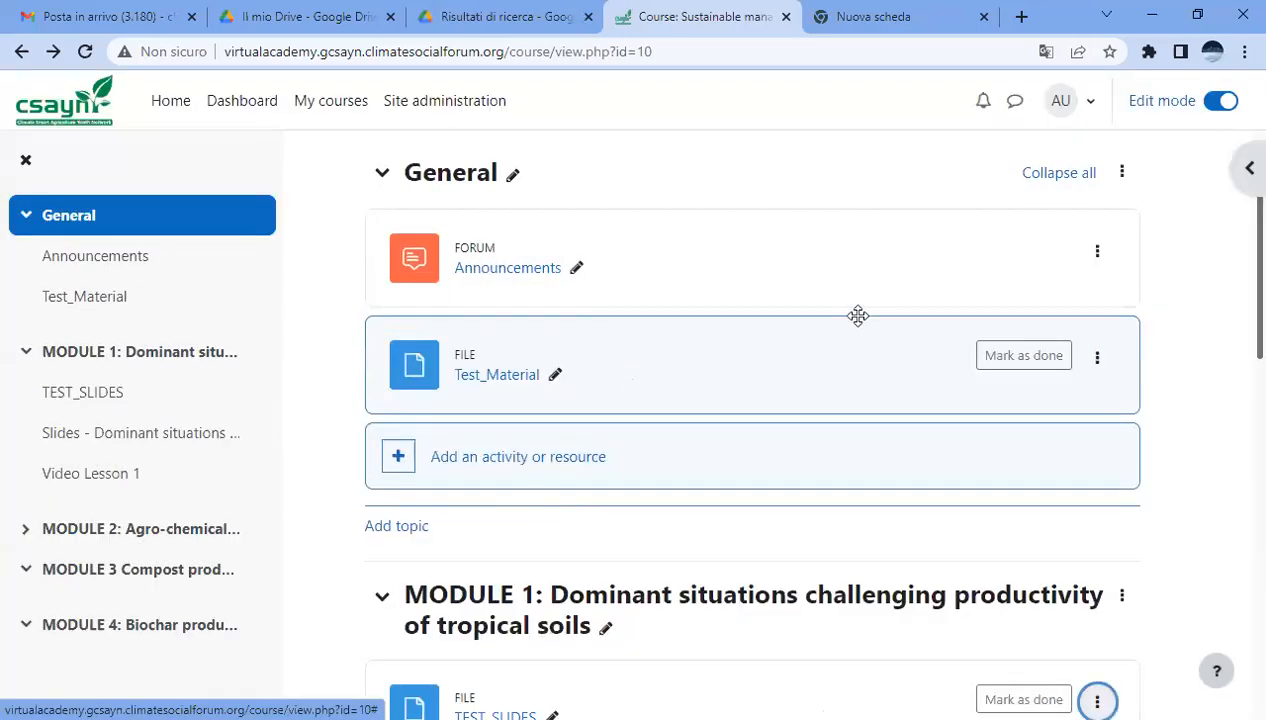
{"action": "scroll", "coordinate": [1236, 370], "scroll_direction": "down", "scroll_amount": 2}
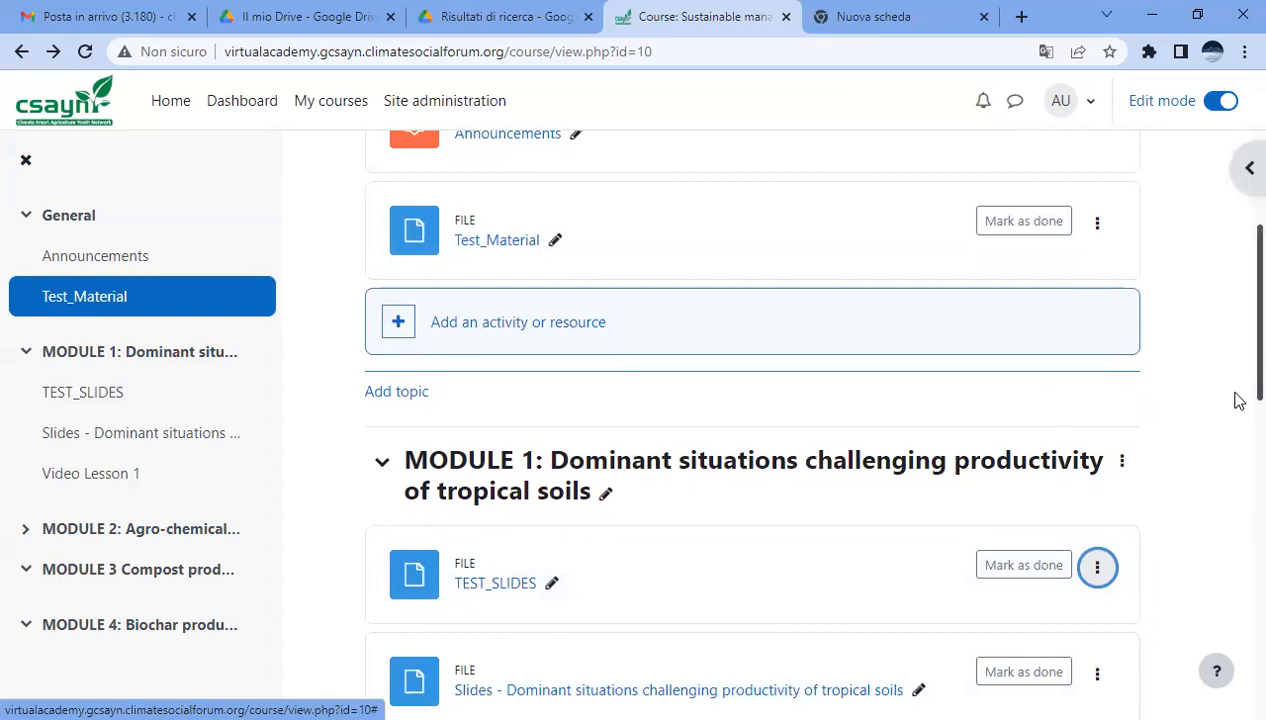
Delete the Test_Material file from the General section and confirm the deletion
{"action": "scroll", "coordinate": [1236, 380], "scroll_direction": "up", "scroll_amount": 2}
{"action": "left_click", "coordinate": [1097, 418]}
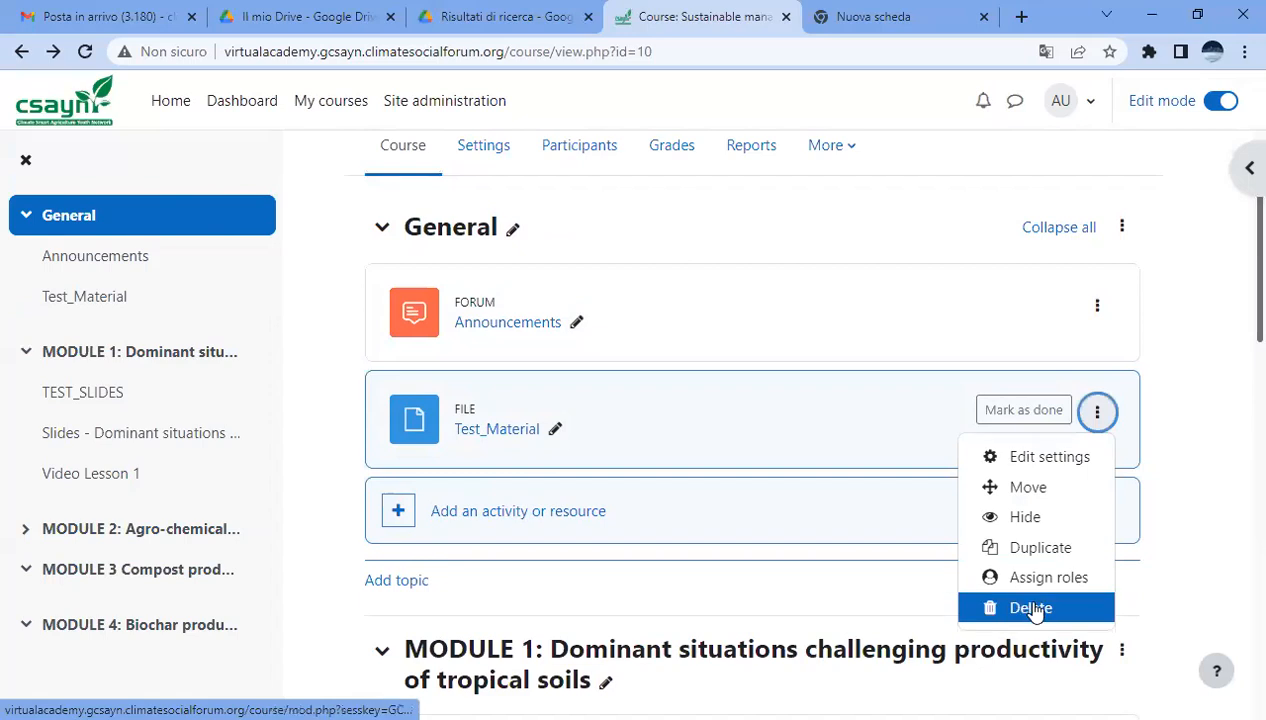
{"action": "left_click", "coordinate": [1032, 608]}
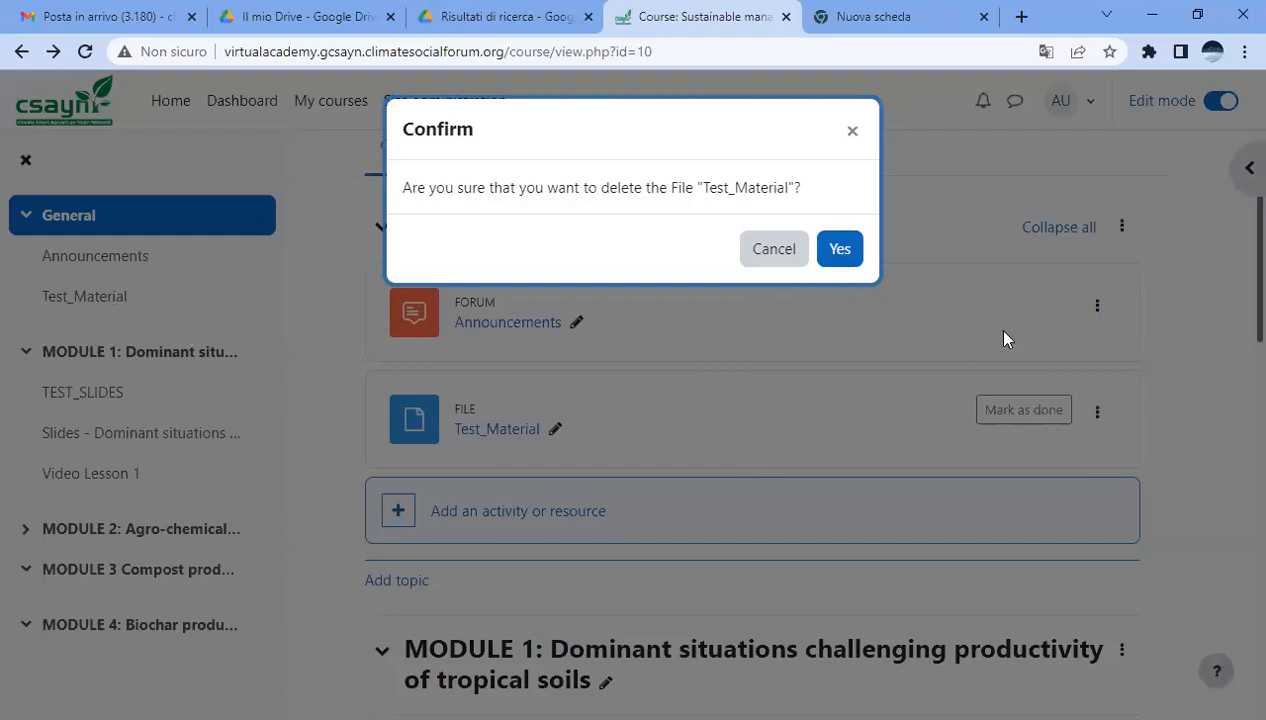
{"action": "left_click", "coordinate": [839, 251]}
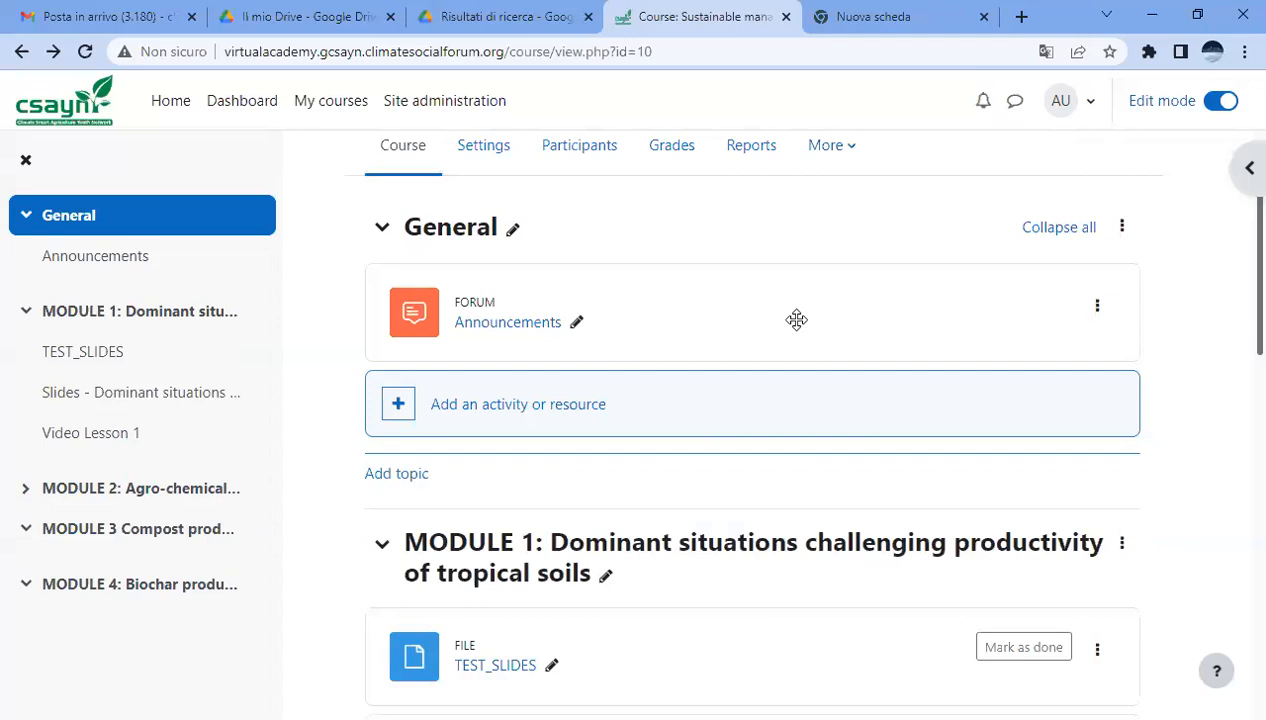
Reposition TEST_SLIDES directly on the course page, from MODULE 1 back into the General section below Announcements
{"action": "scroll", "coordinate": [1236, 330], "scroll_direction": "down", "scroll_amount": 2}
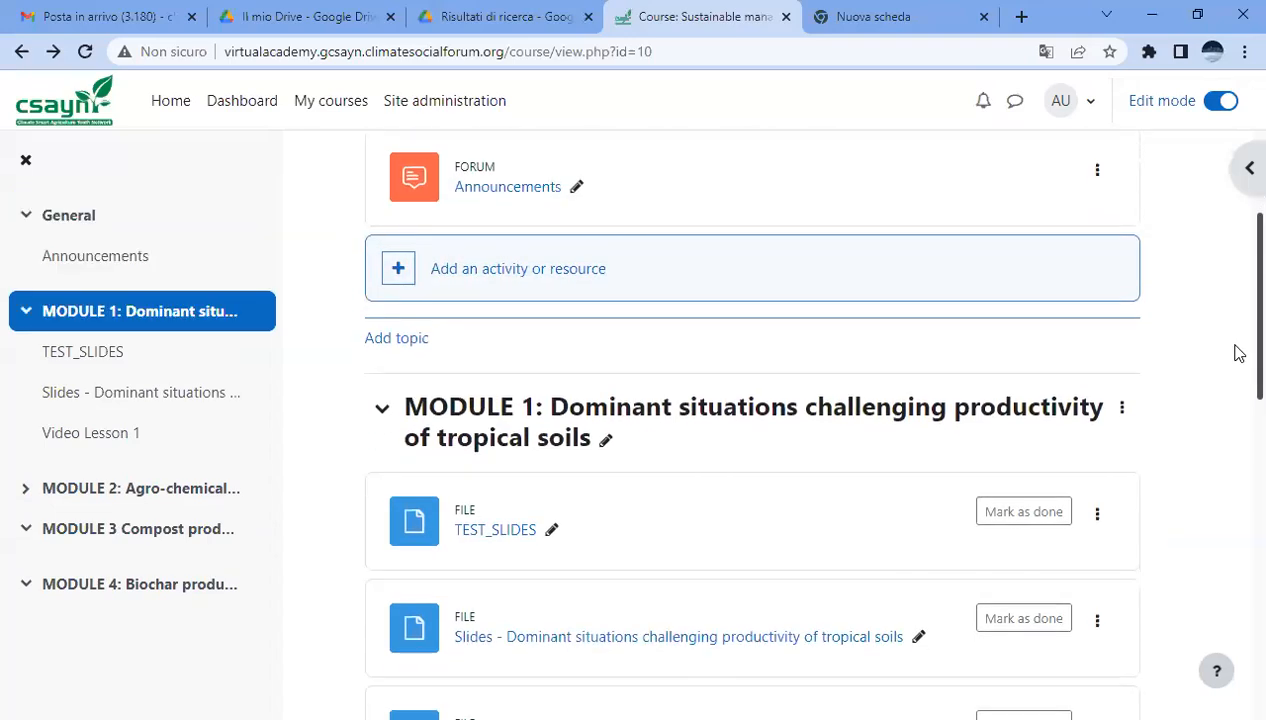
{"action": "left_click_drag", "start_coordinate": [420, 487], "coordinate": [520, 483]}
{"action": "scroll", "coordinate": [1235, 330], "scroll_direction": "down", "scroll_amount": 3}
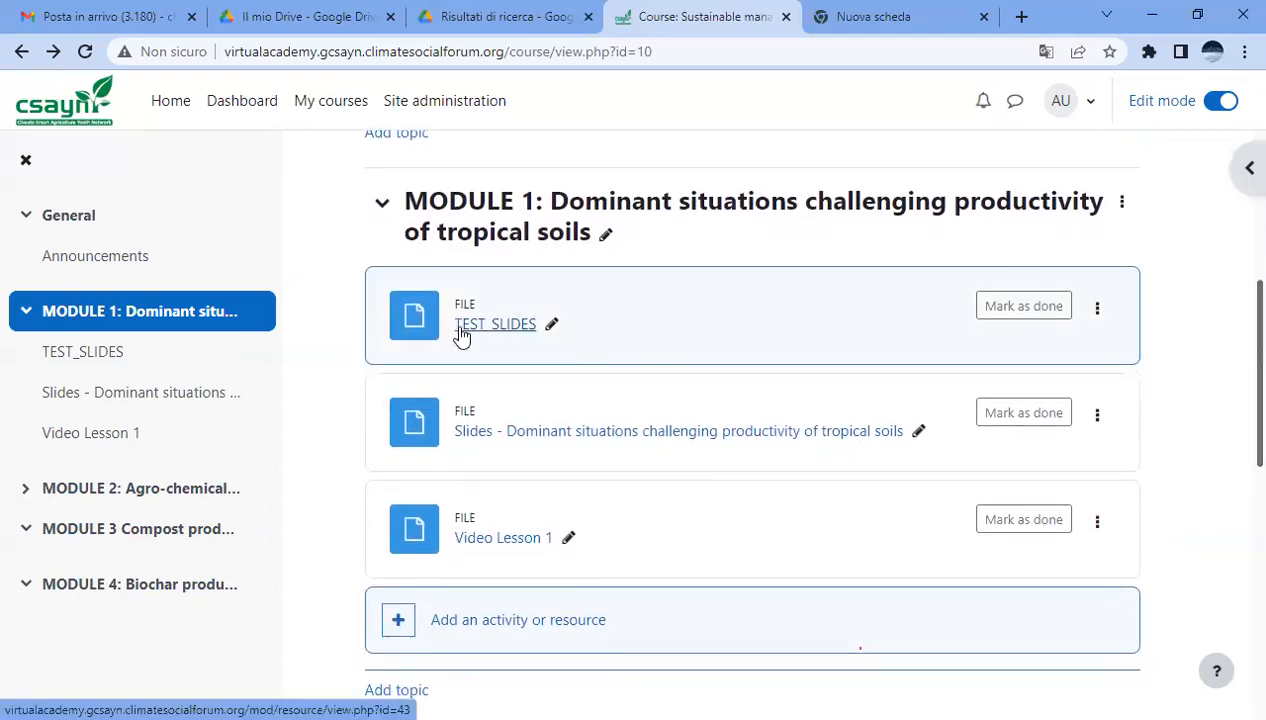
{"action": "left_click_drag", "start_coordinate": [418, 287], "coordinate": [428, 318]}
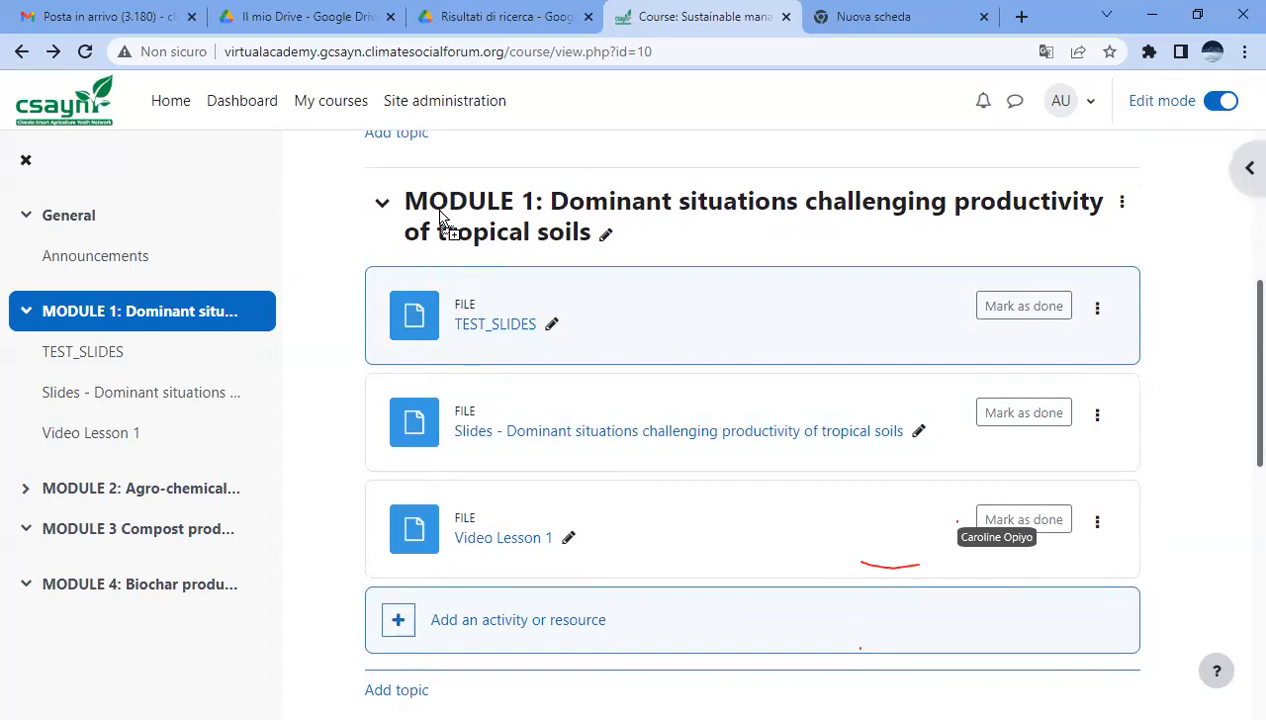
{"action": "left_click_drag", "start_coordinate": [440, 163], "coordinate": [551, 212]}
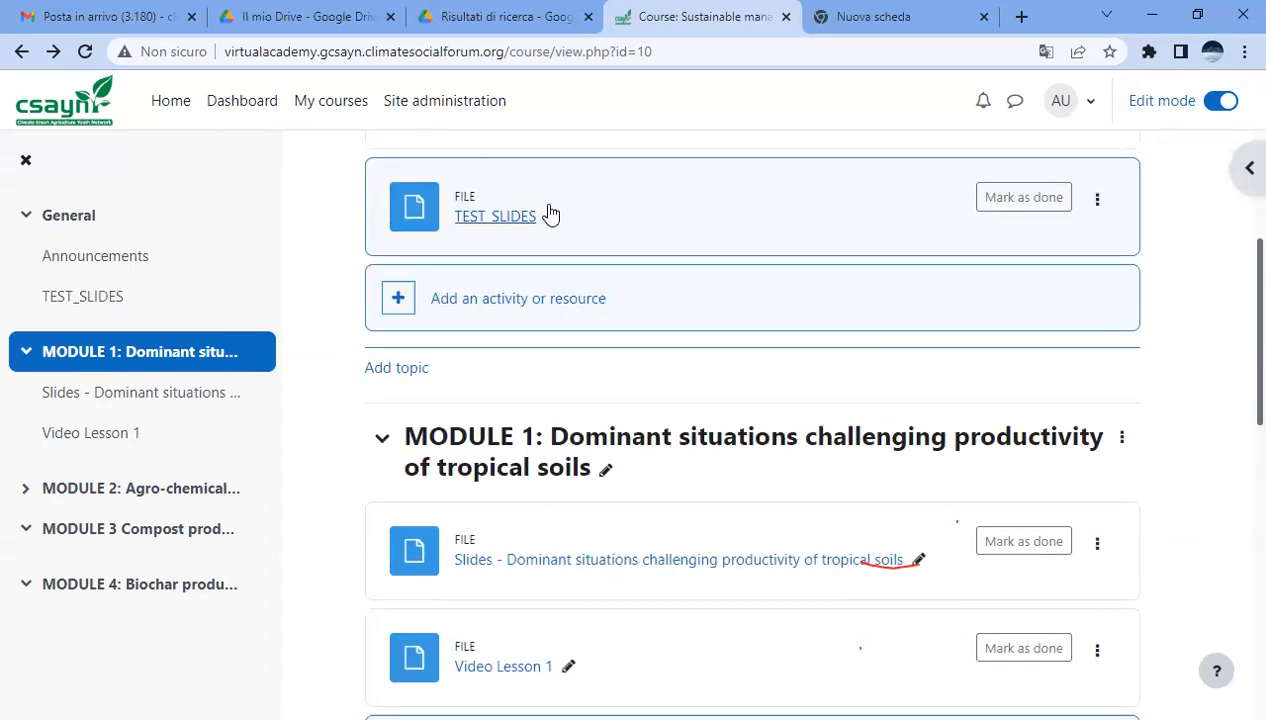
{"action": "scroll", "coordinate": [1238, 272], "scroll_direction": "up", "scroll_amount": 2}
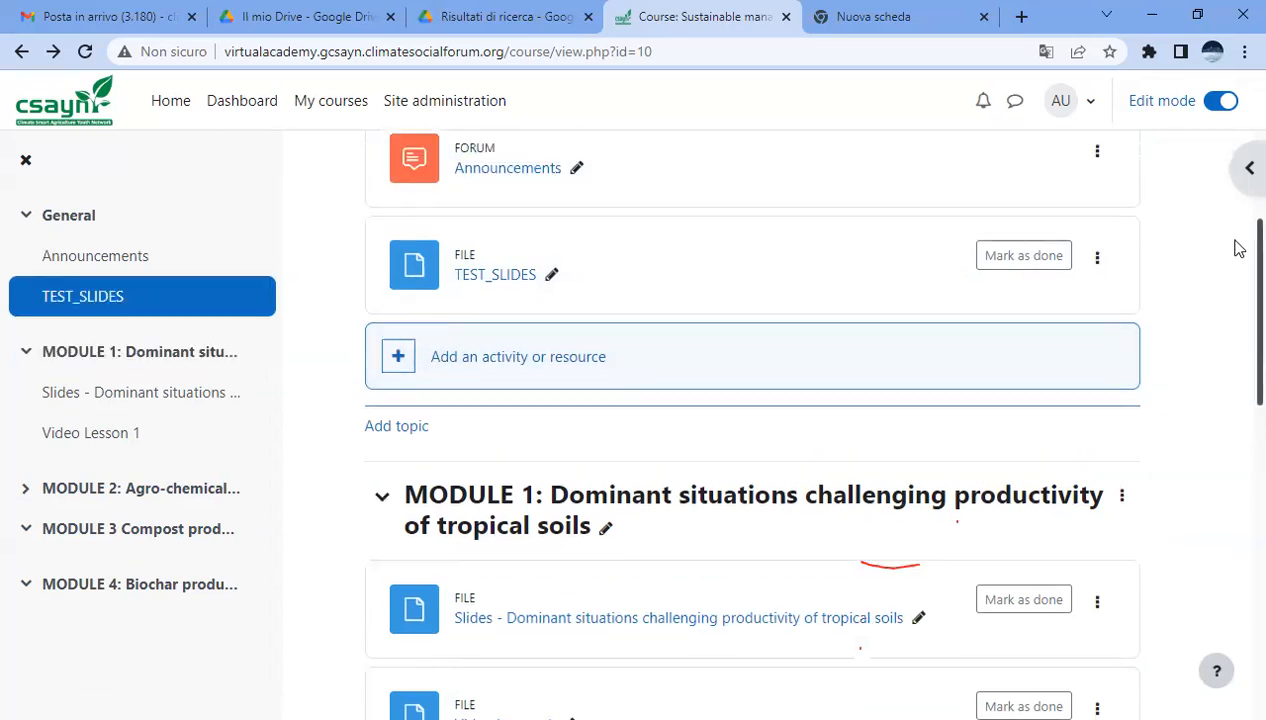
{"action": "scroll", "coordinate": [1238, 217], "scroll_direction": "down", "scroll_amount": 2}
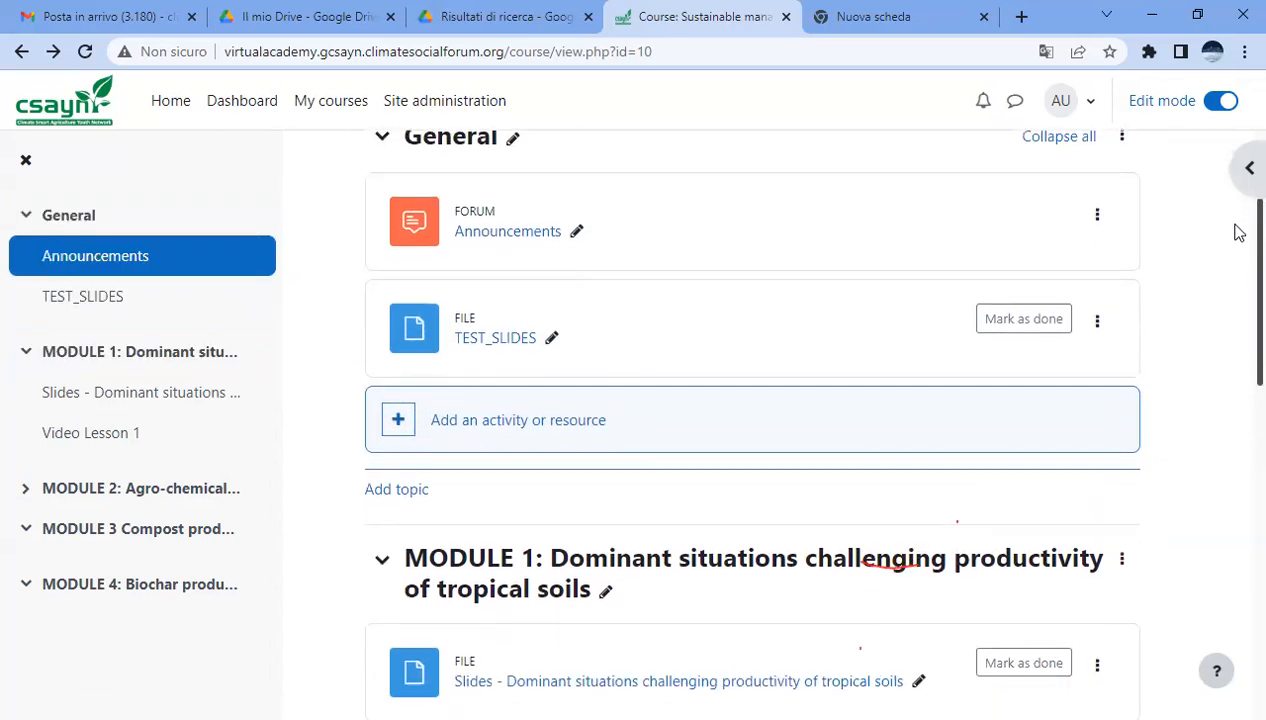
{"action": "scroll", "coordinate": [1237, 248], "scroll_direction": "up", "scroll_amount": 1}
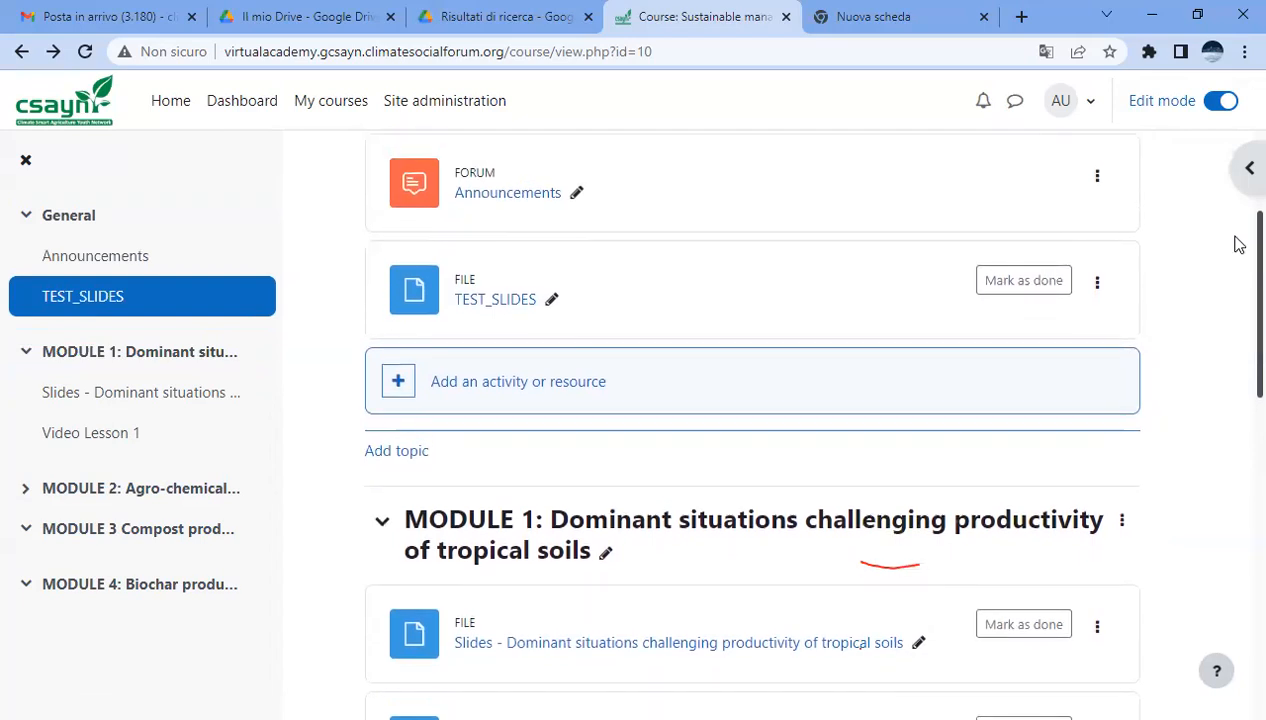
{"action": "left_click", "coordinate": [1098, 285]}
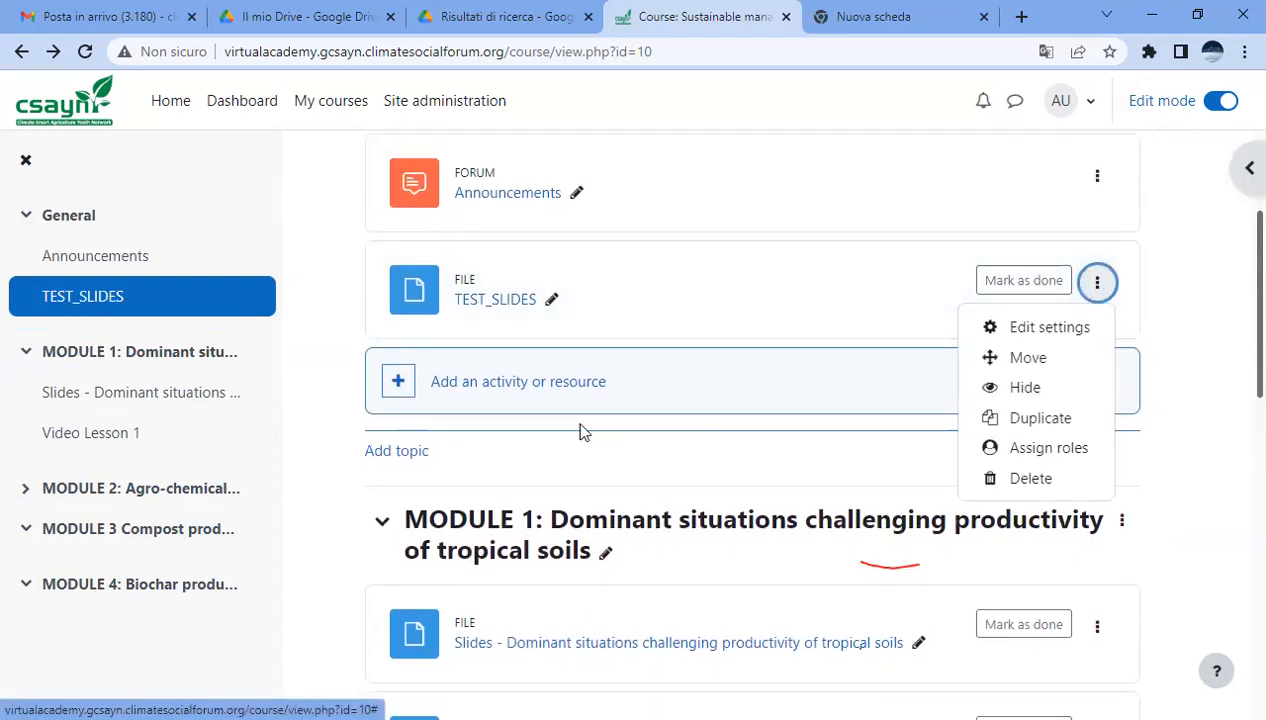
{"action": "left_click", "coordinate": [574, 454]}
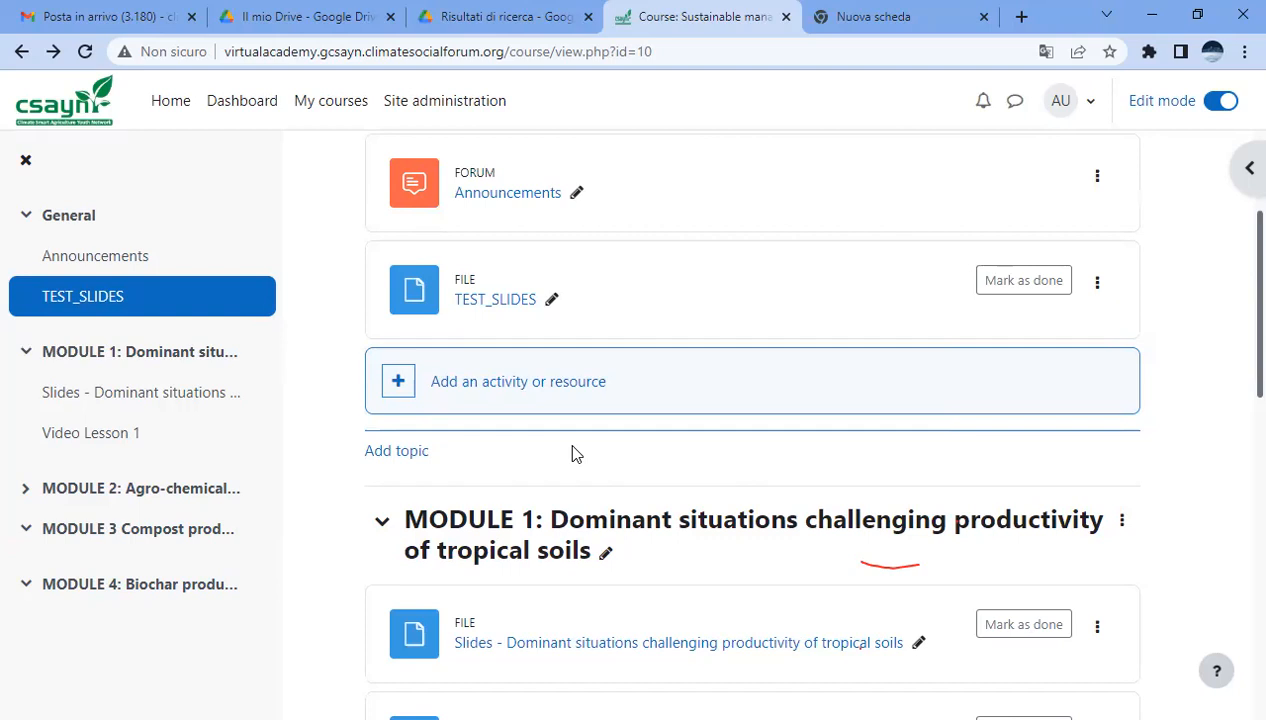
Add a topic named Test Module directly after the General section and move TEST_SLIDES into it
{"action": "left_click", "coordinate": [397, 451]}
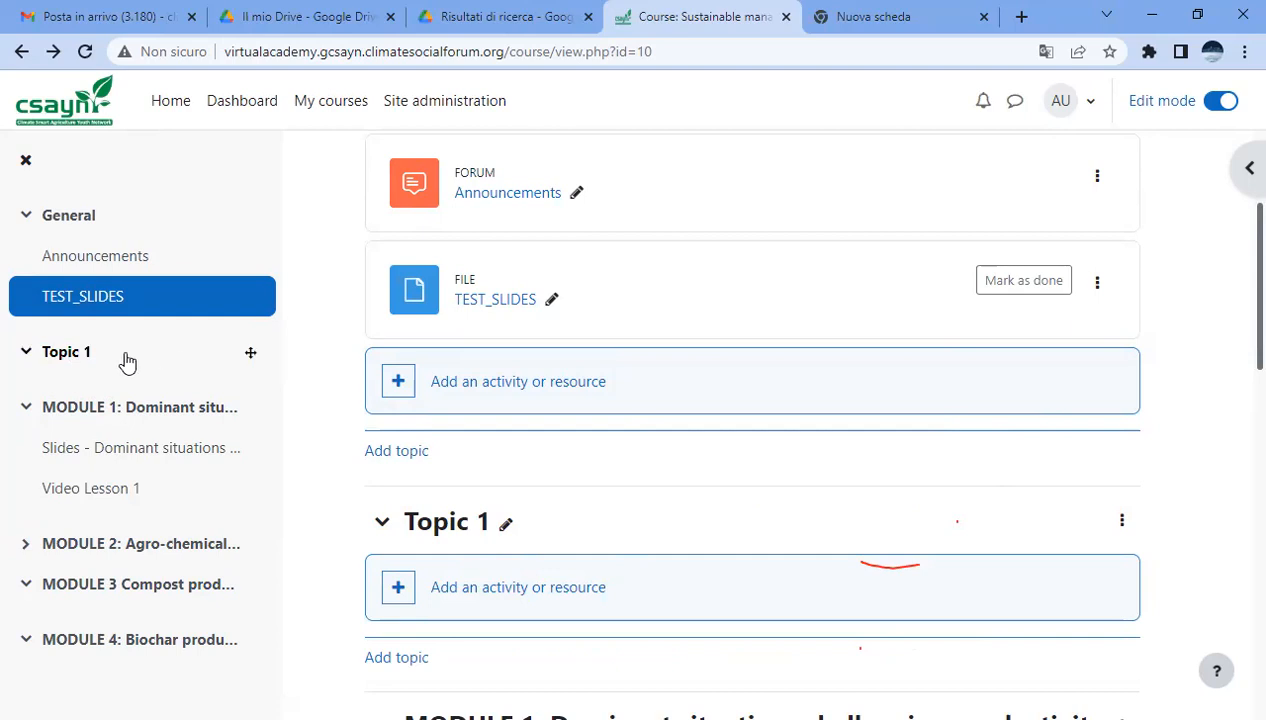
{"action": "left_click", "coordinate": [505, 523]}
{"action": "type", "text": "Test m"}
{"action": "key", "text": "BackSpace"}
{"action": "type", "text": "Module"}
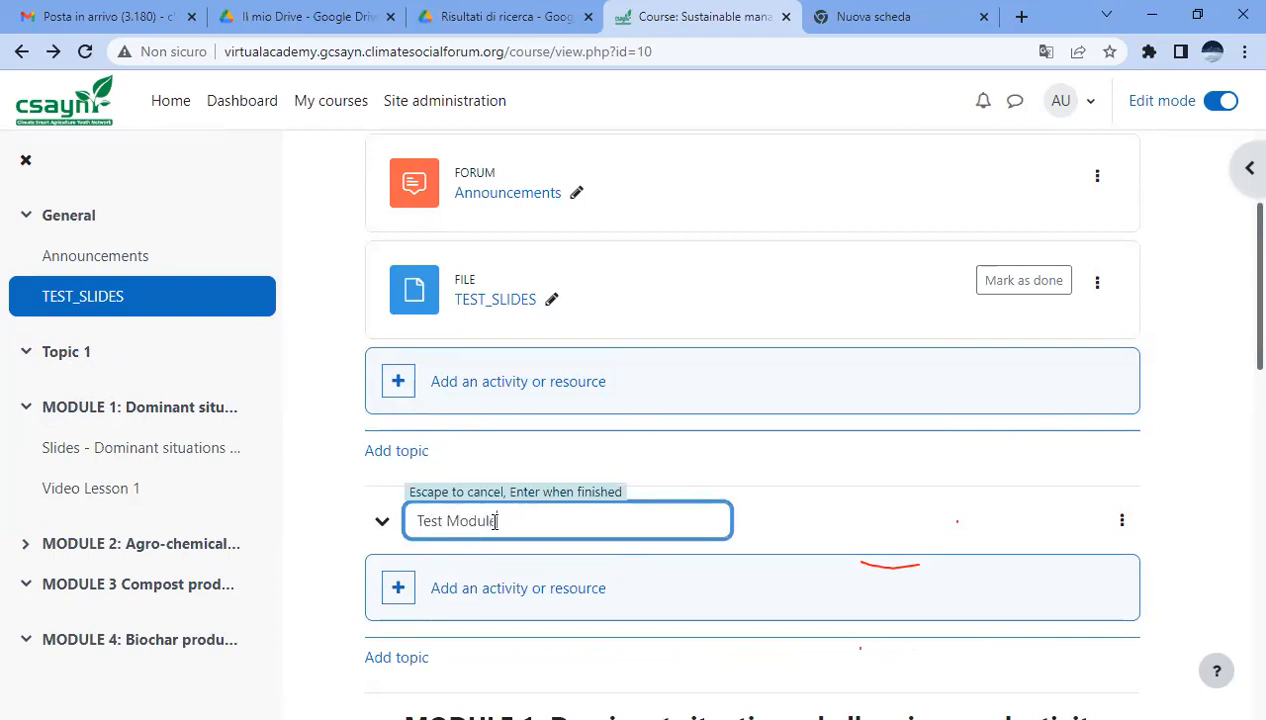
{"action": "key", "text": "Return"}
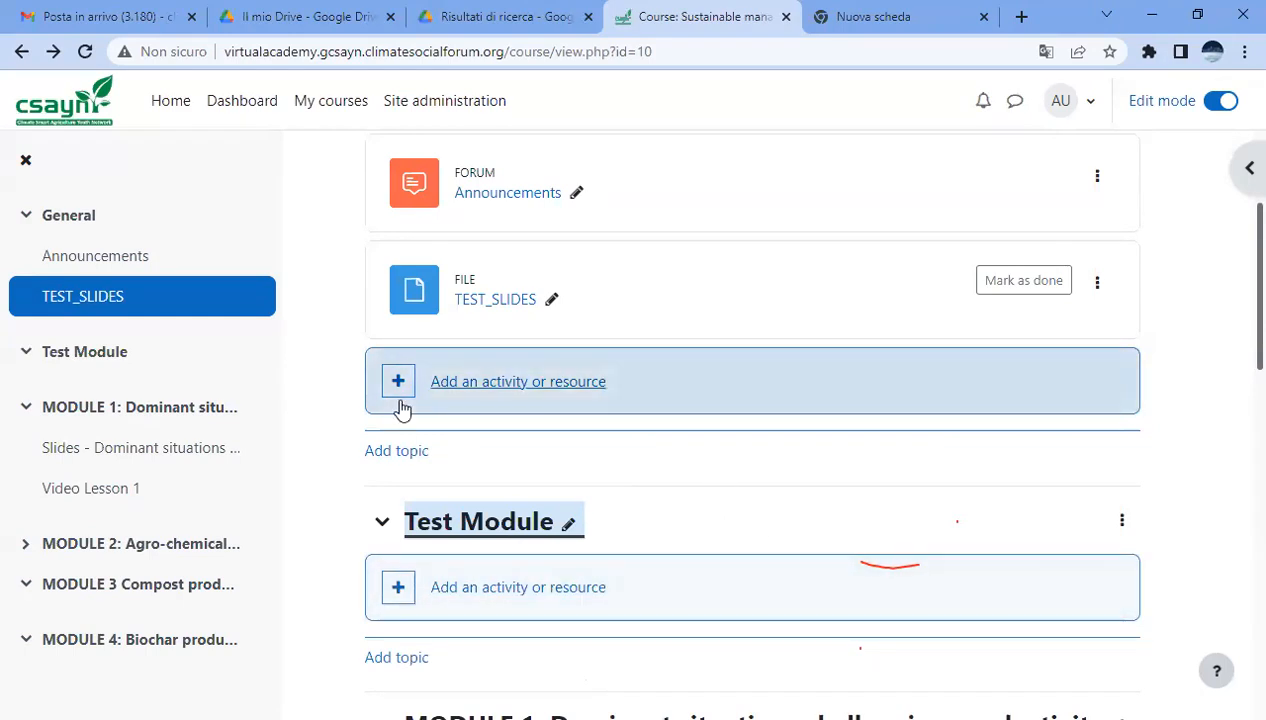
{"action": "left_click_drag", "start_coordinate": [448, 286], "coordinate": [487, 603]}
Start a new File resource in Test Module and name it NEW_FILE
{"action": "left_click", "coordinate": [487, 596]}
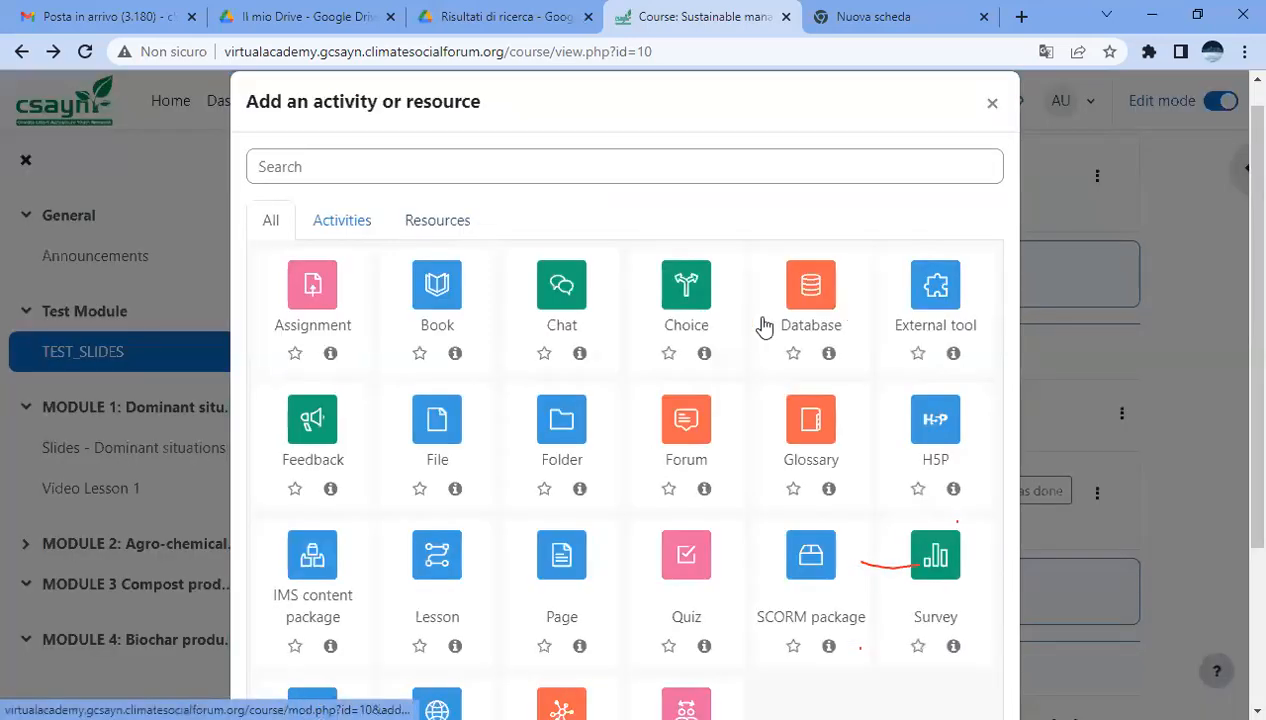
{"action": "left_click", "coordinate": [452, 436]}
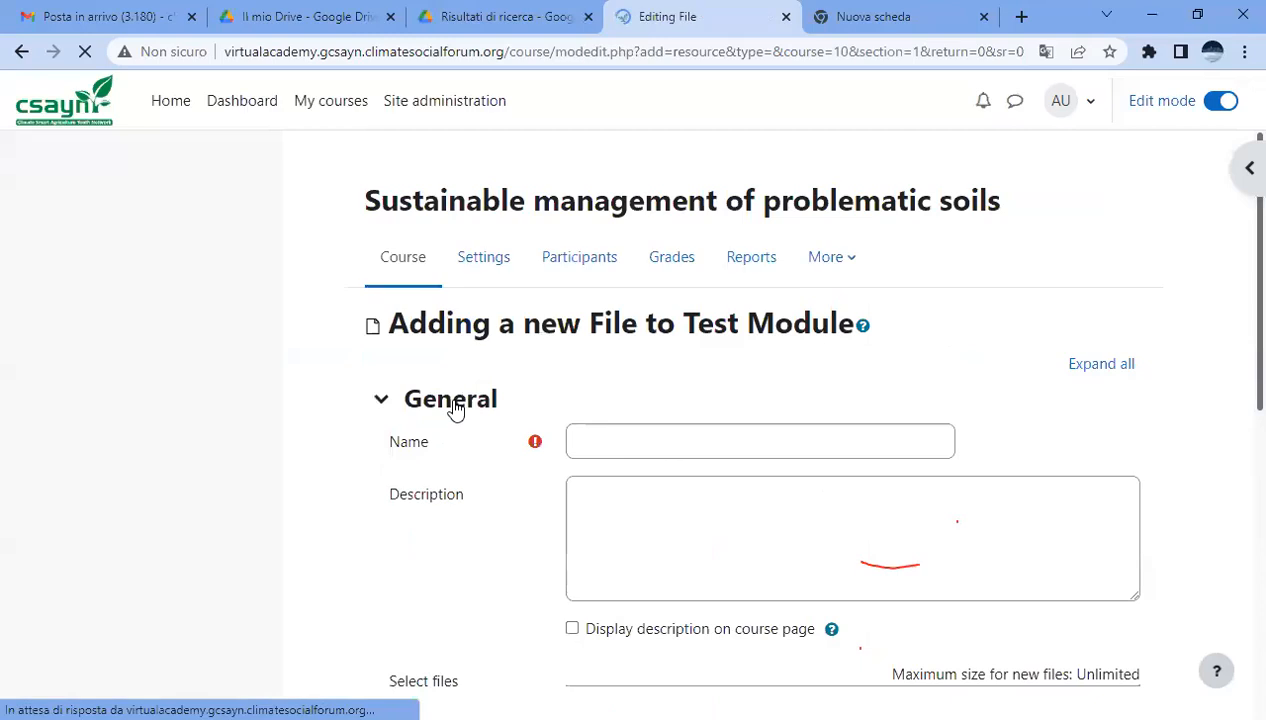
{"action": "left_click", "coordinate": [608, 446]}
{"action": "type", "text": "NEW"}
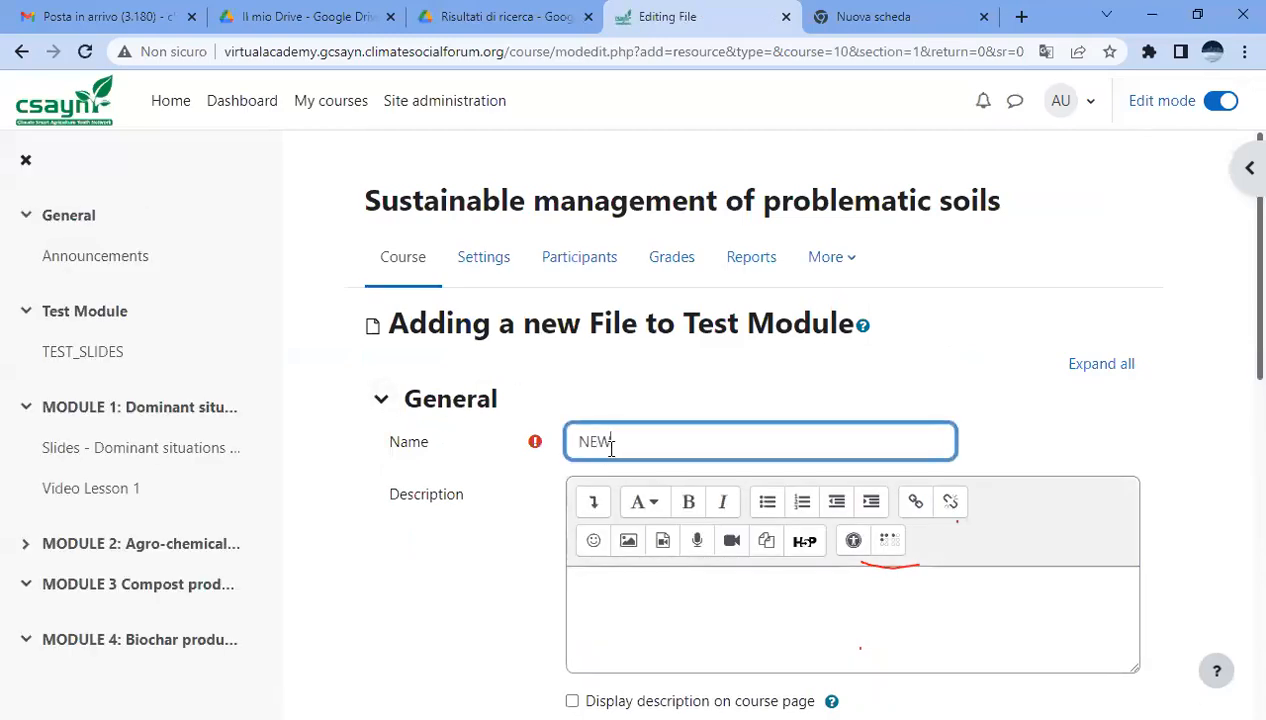
{"action": "type", "text": " FILE"}
Upload the image "Immagine WhatsApp 2023-04-03 ore 04.17.25.jpg" from the Virtual_academy folder as the resource's file
{"action": "scroll", "coordinate": [1238, 272], "scroll_direction": "down", "scroll_amount": 3}
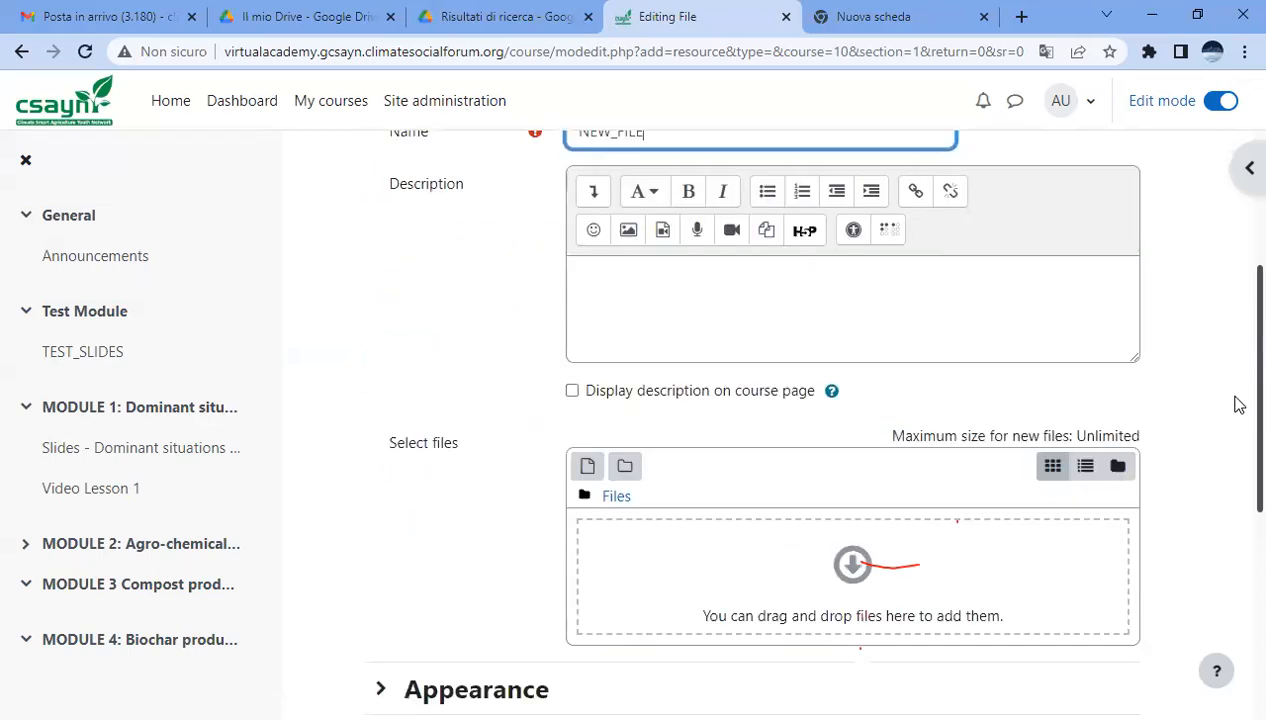
{"action": "left_click", "coordinate": [838, 568]}
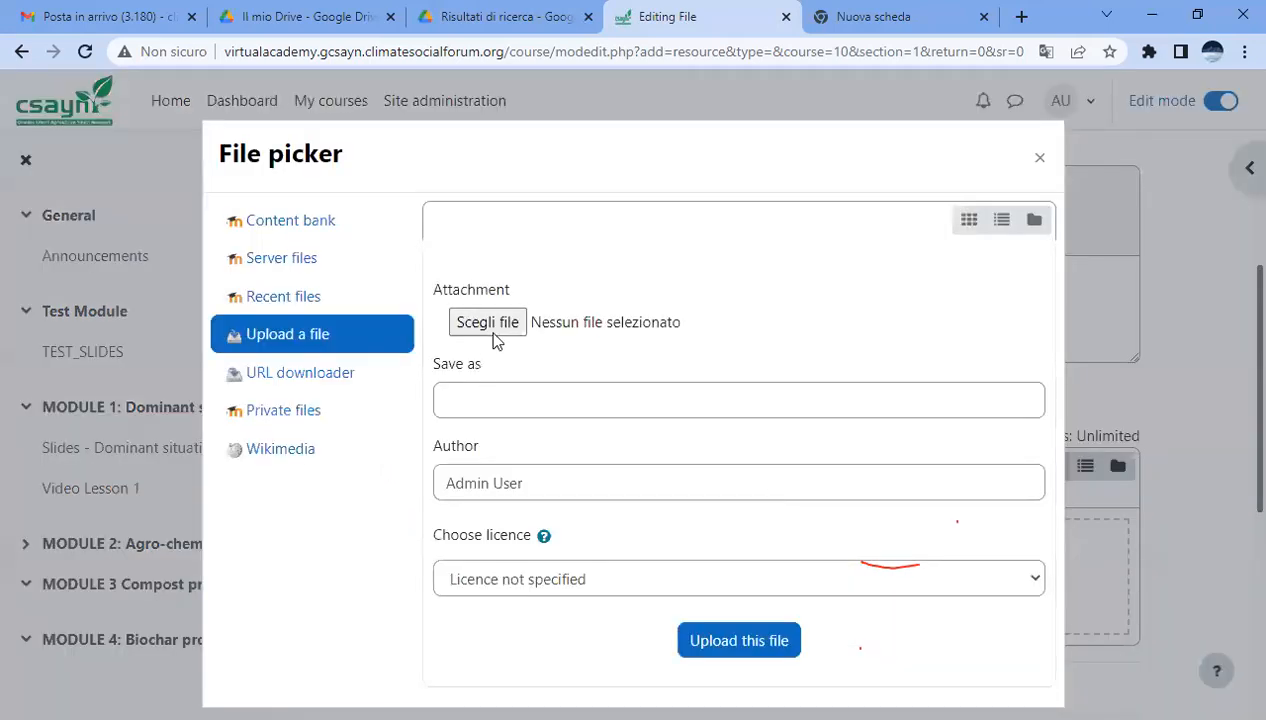
{"action": "left_click", "coordinate": [487, 322]}
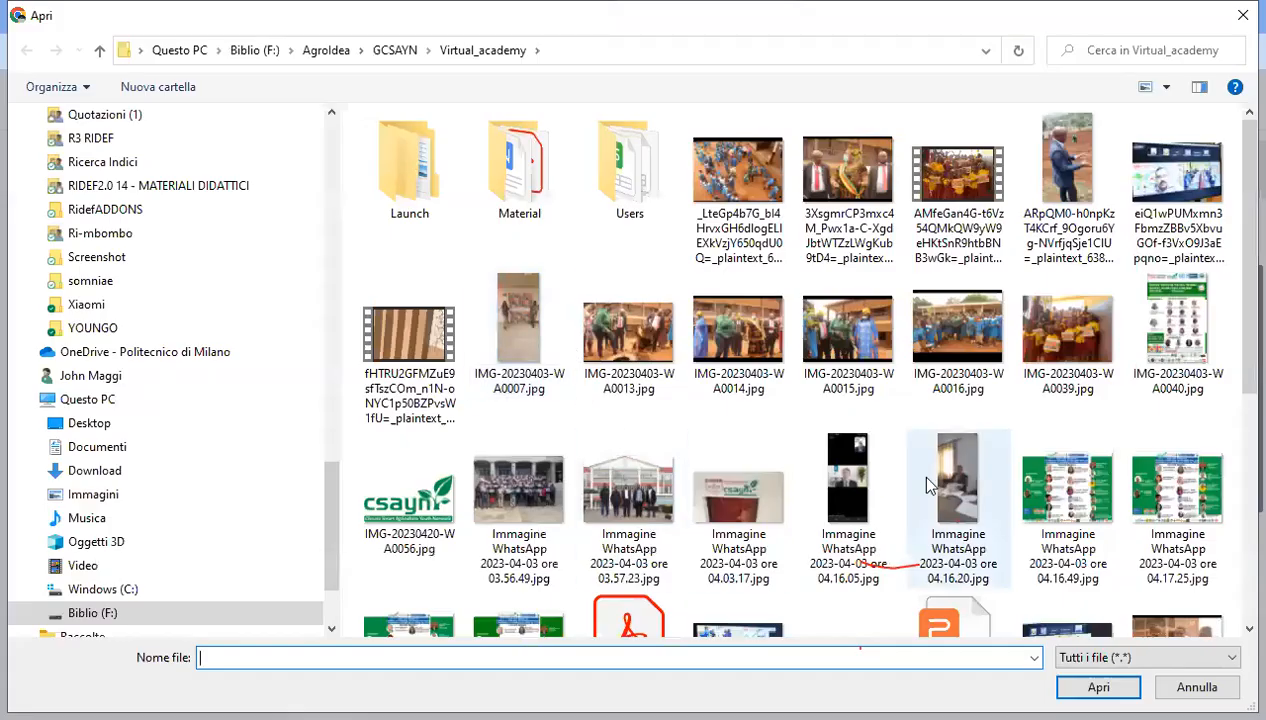
{"action": "left_click", "coordinate": [1199, 467]}
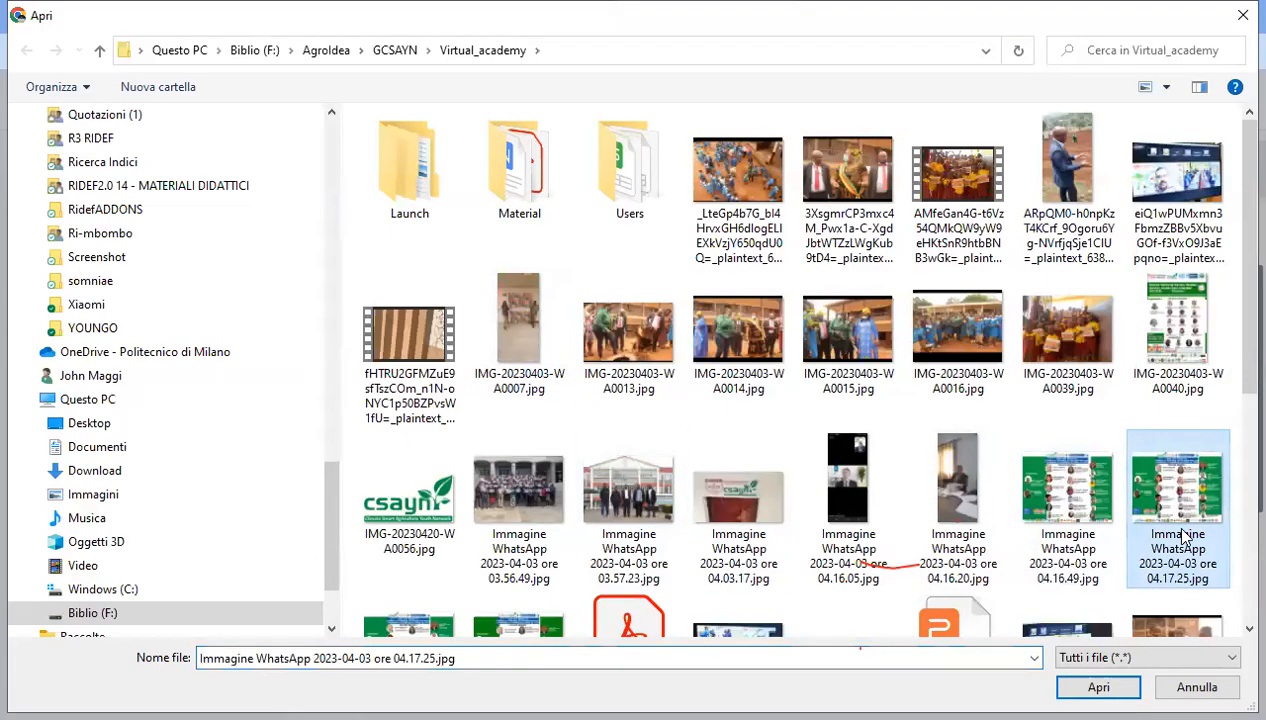
{"action": "left_click", "coordinate": [1098, 687]}
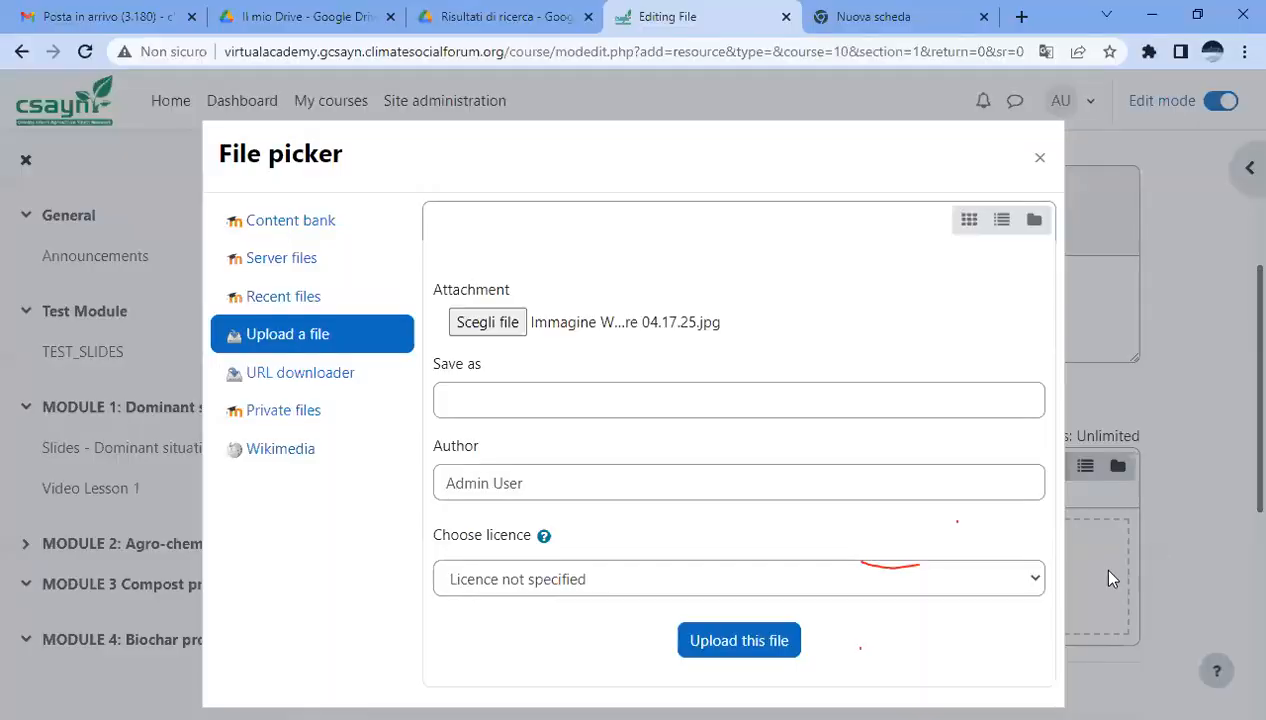
{"action": "left_click", "coordinate": [740, 641]}
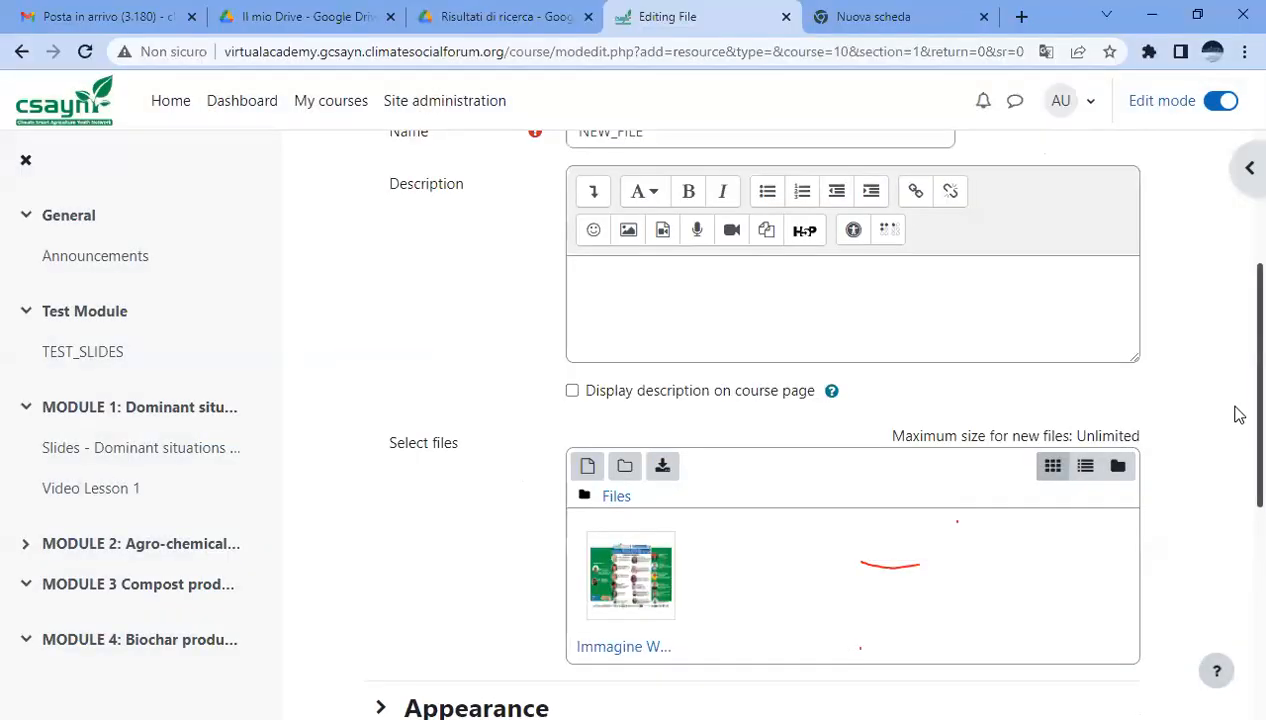
Enable the content change notification for NEW_FILE, then save the resource and return to the course
{"action": "scroll", "coordinate": [1235, 466], "scroll_direction": "down", "scroll_amount": 2}
{"action": "scroll", "coordinate": [1240, 400], "scroll_direction": "up", "scroll_amount": 4}
{"action": "scroll", "coordinate": [1236, 450], "scroll_direction": "down", "scroll_amount": 6}
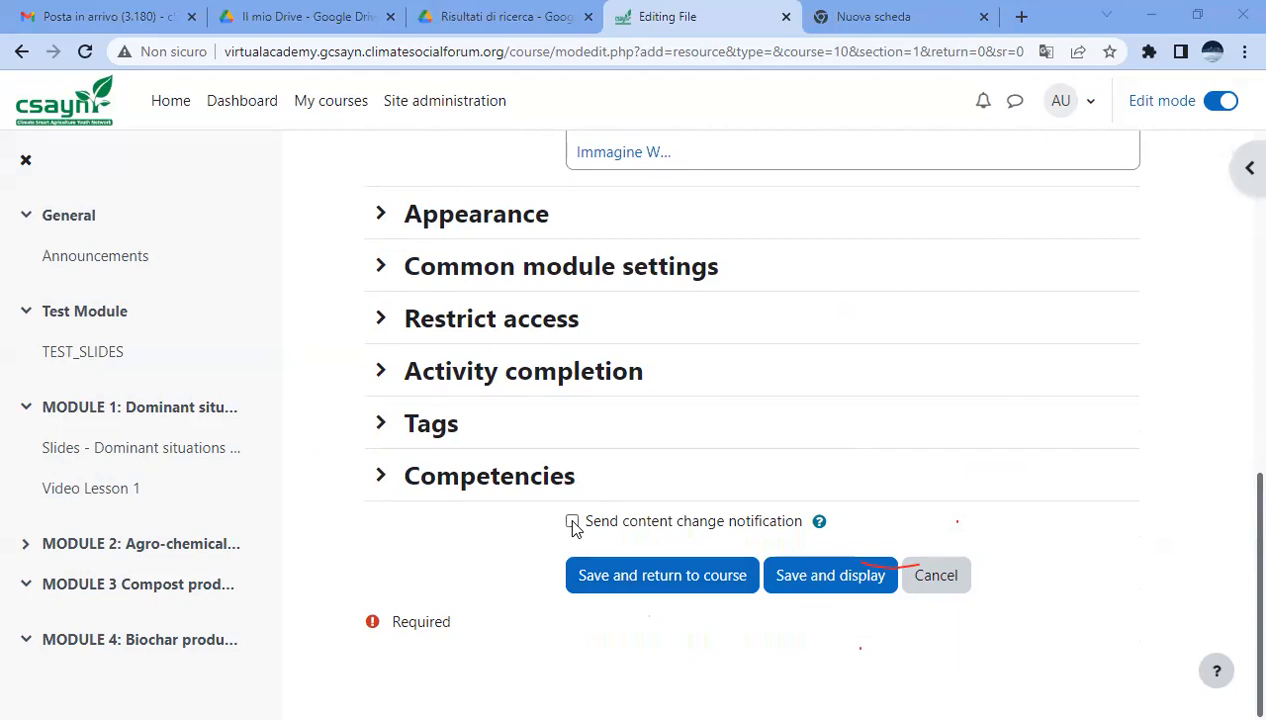
{"action": "left_click", "coordinate": [572, 522]}
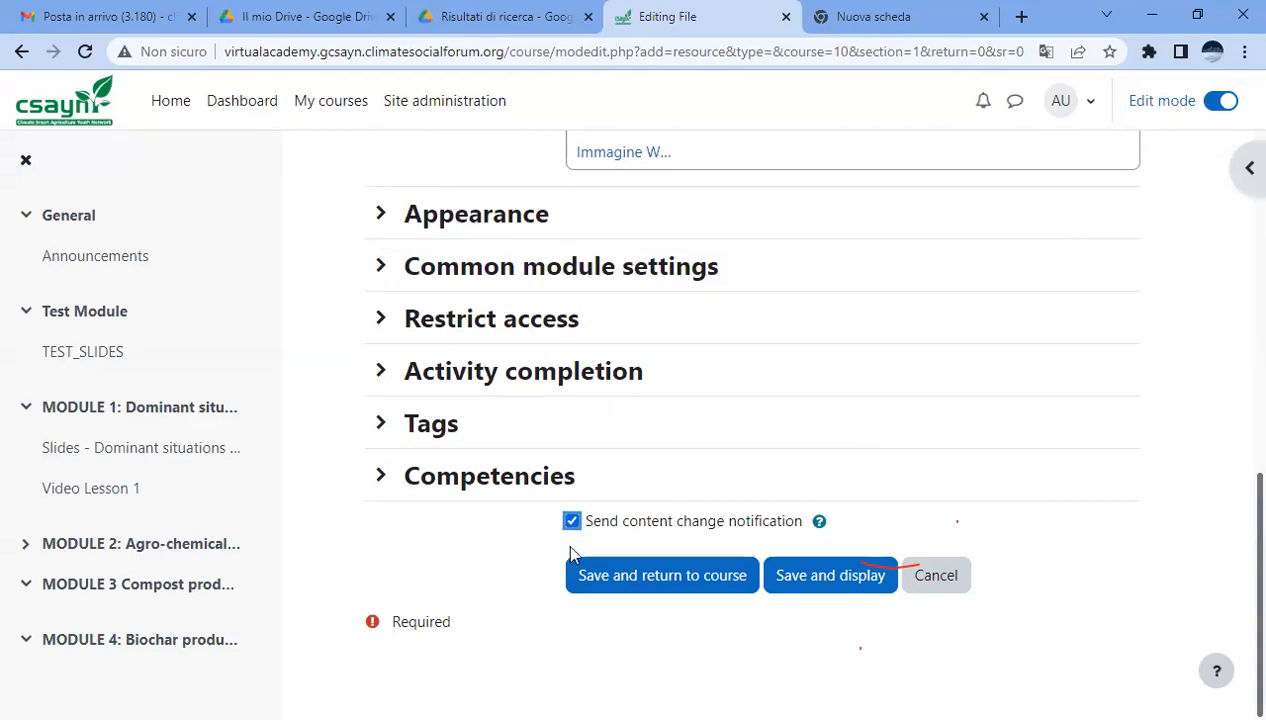
{"action": "left_click", "coordinate": [670, 588]}
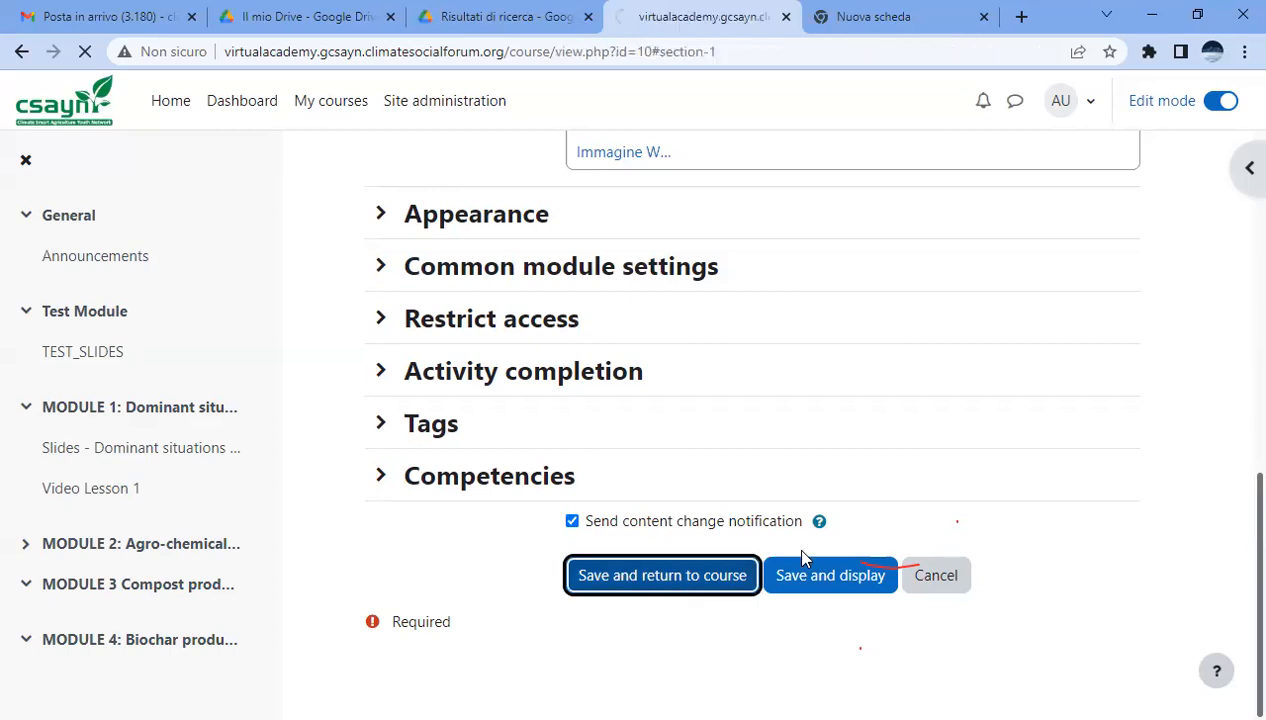